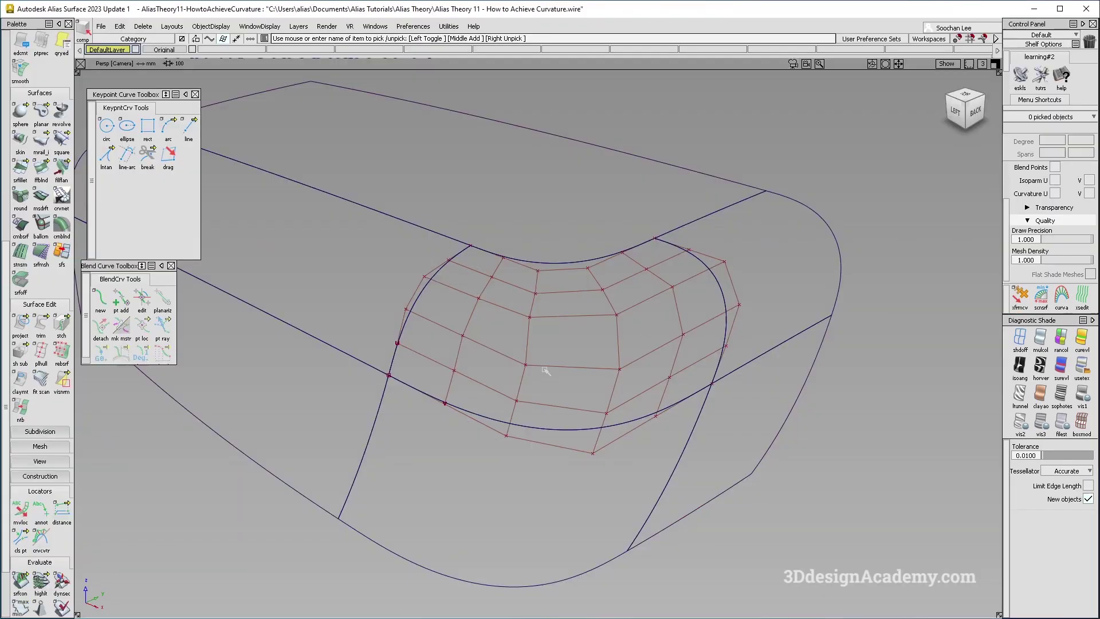
- Pick the corner square surface and examine its control points and boundary edges from several angles
{"action": "left_click_drag", "start_coordinate": [533, 366], "coordinate": [438, 272], "text": "alt+shift"}
{"action": "left_click", "coordinate": [556, 291]}
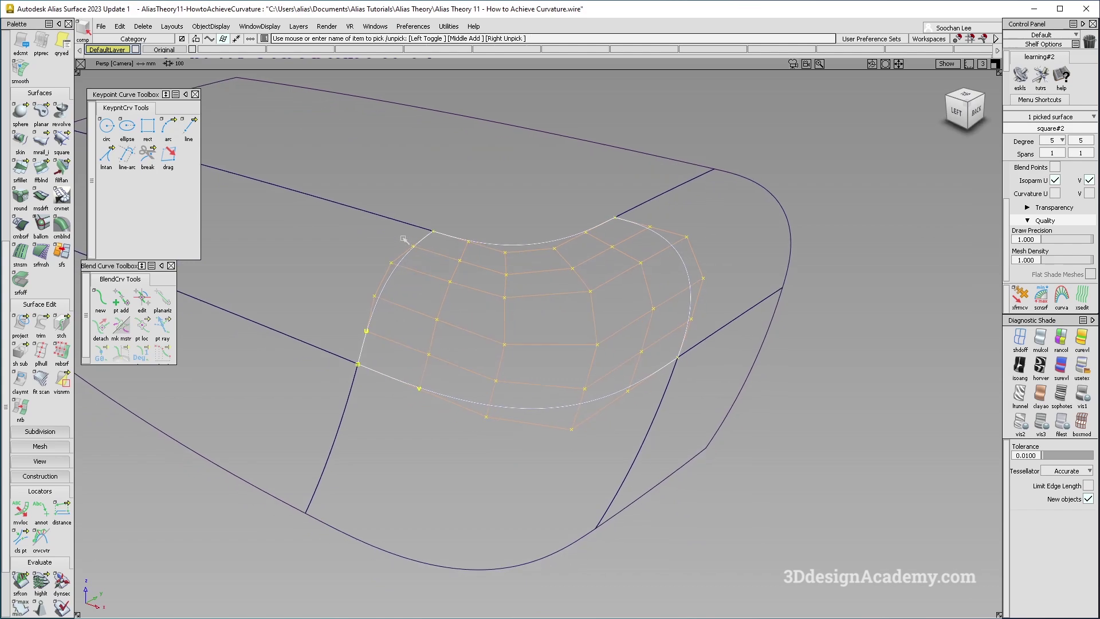
{"action": "left_click_drag", "start_coordinate": [483, 469], "coordinate": [350, 344], "text": "alt+shift"}
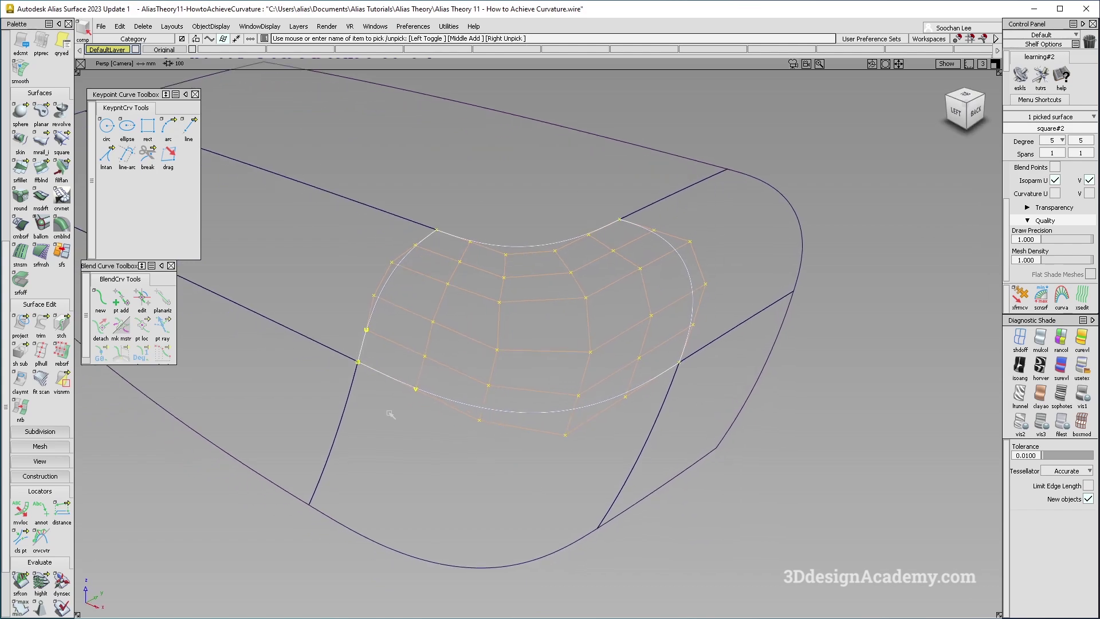
{"action": "left_click_drag", "start_coordinate": [390, 414], "coordinate": [442, 411], "text": "alt+shift"}
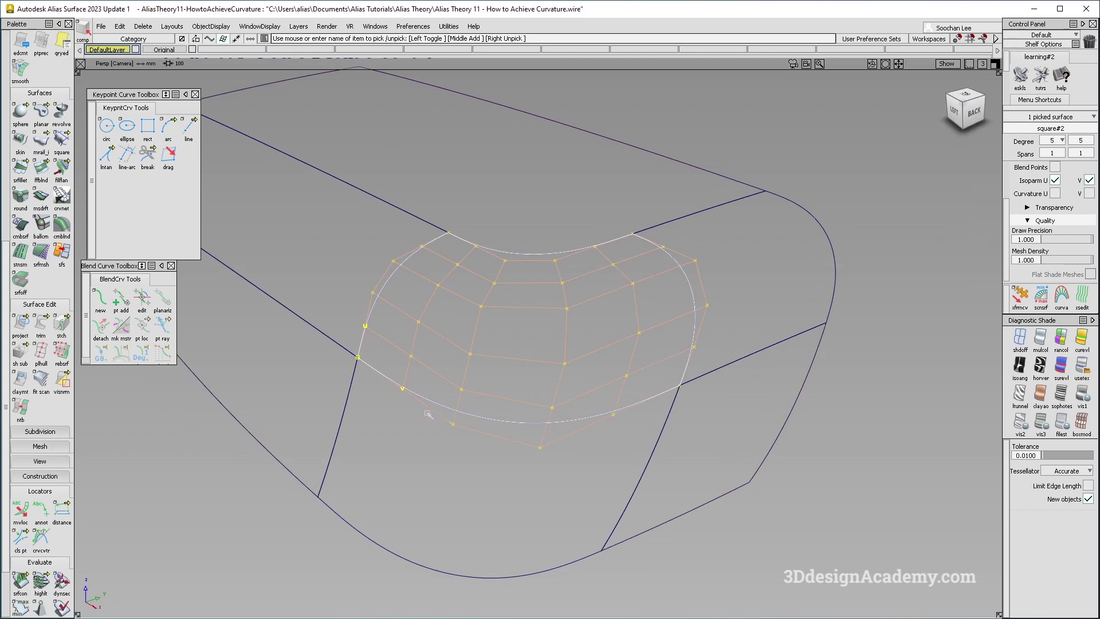
{"action": "left_click_drag", "start_coordinate": [417, 417], "coordinate": [454, 263], "text": "alt+shift"}
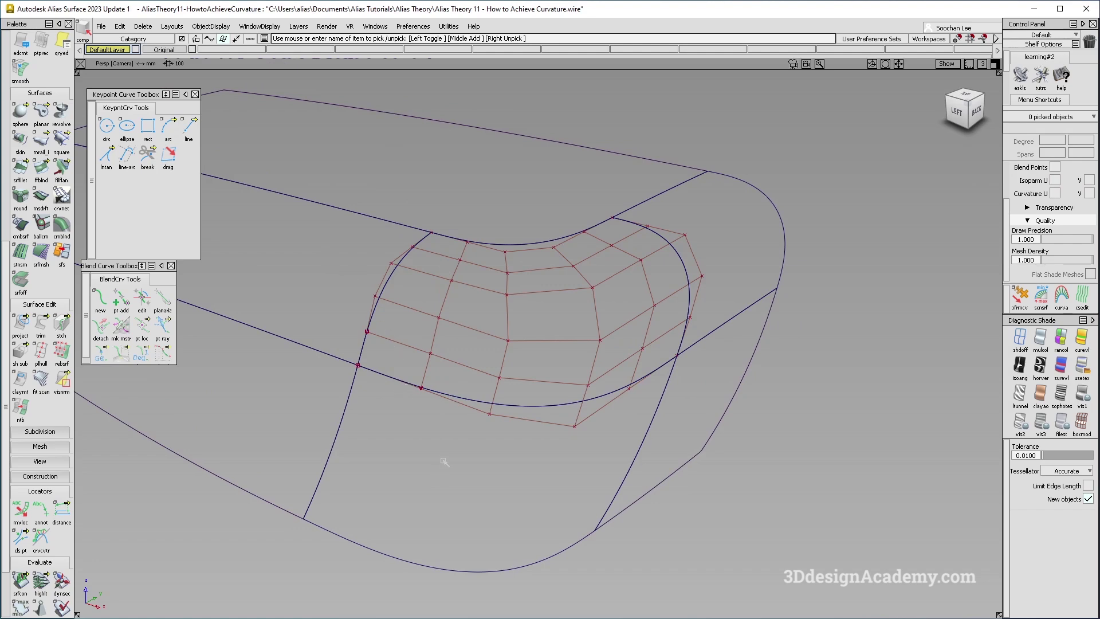
- Pick two surfaces adjoining the corner patch to inspect their shared boundaries, and clear the selection
{"action": "left_click_drag", "start_coordinate": [376, 434], "coordinate": [381, 299], "text": "ctrl+shift"}
{"action": "left_click", "coordinate": [354, 280]}
{"action": "left_click", "coordinate": [419, 474]}
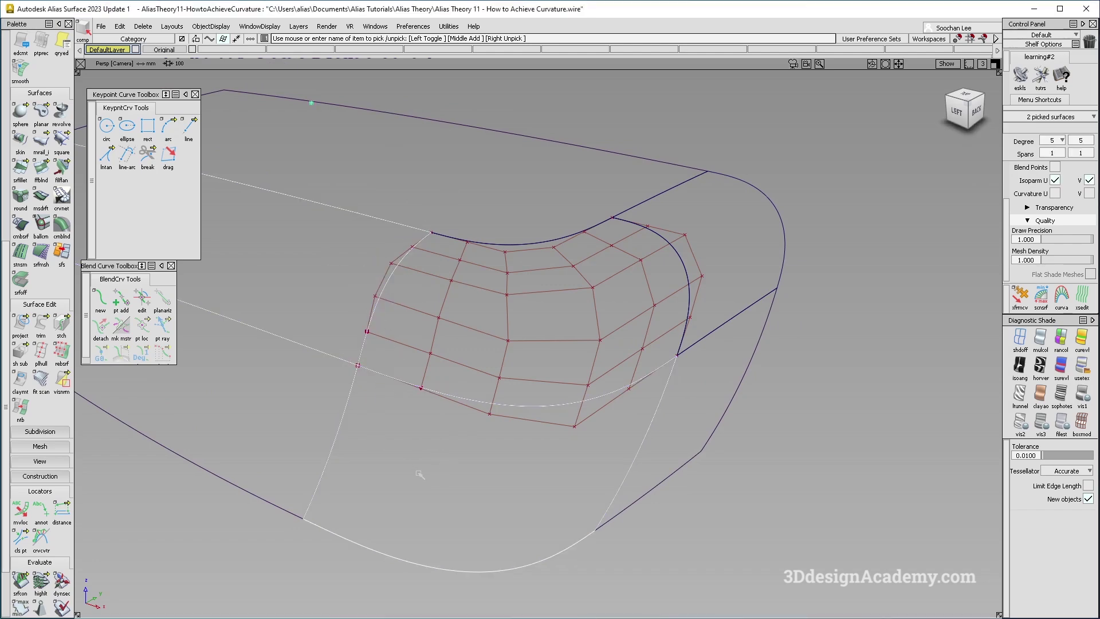
{"action": "left_click_drag", "start_coordinate": [423, 474], "coordinate": [492, 468], "text": "alt+shift"}
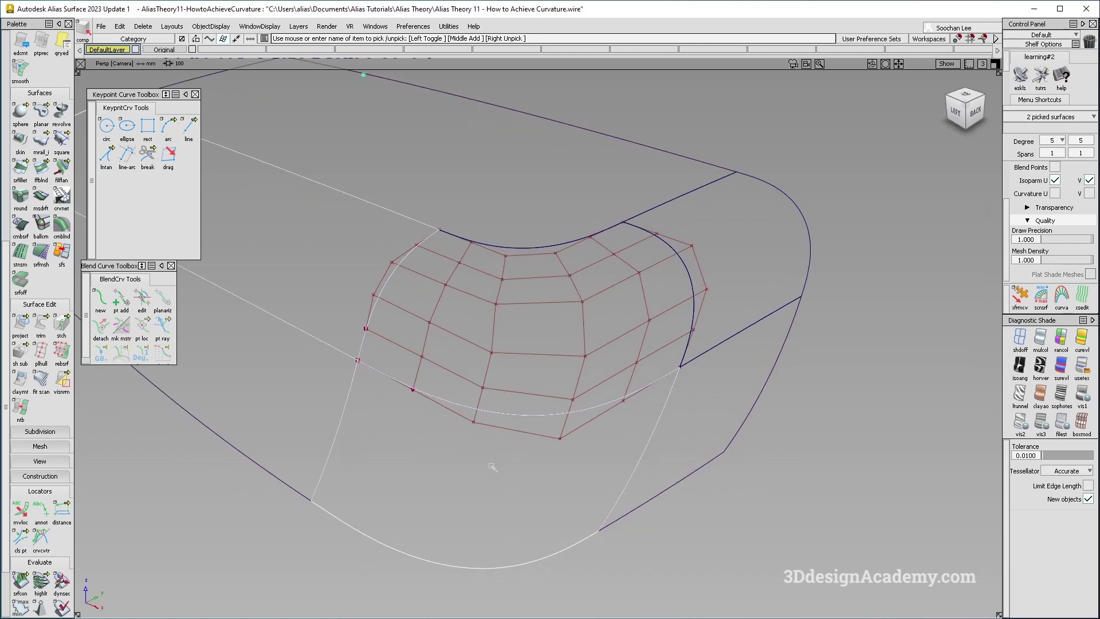
{"action": "left_click_drag", "start_coordinate": [496, 464], "coordinate": [510, 476], "text": "alt+shift"}
{"action": "mouse_move", "coordinate": [491, 491]}
{"action": "left_mouse_down", "text": "ctrl+shift"}
{"action": "mouse_move", "coordinate": [475, 366]}
{"action": "mouse_move", "coordinate": [512, 375]}
{"action": "left_mouse_up", "text": "ctrl+shift"}
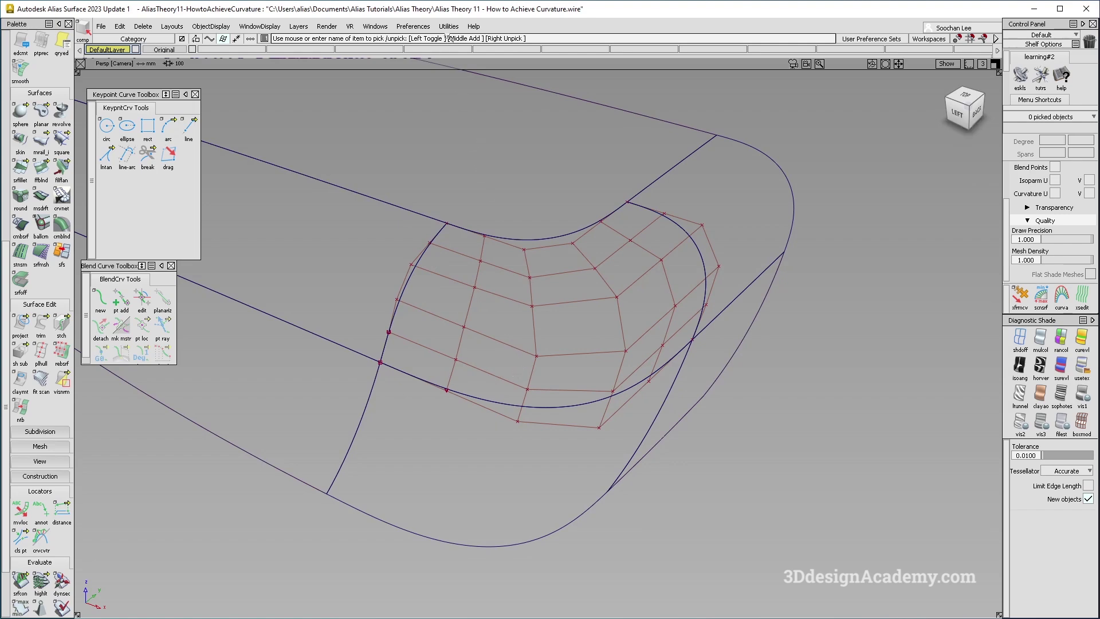
- Review the Continuity tolerances in the construction options and close the window
{"action": "left_click", "coordinate": [413, 26]}
{"action": "left_click", "coordinate": [450, 129]}
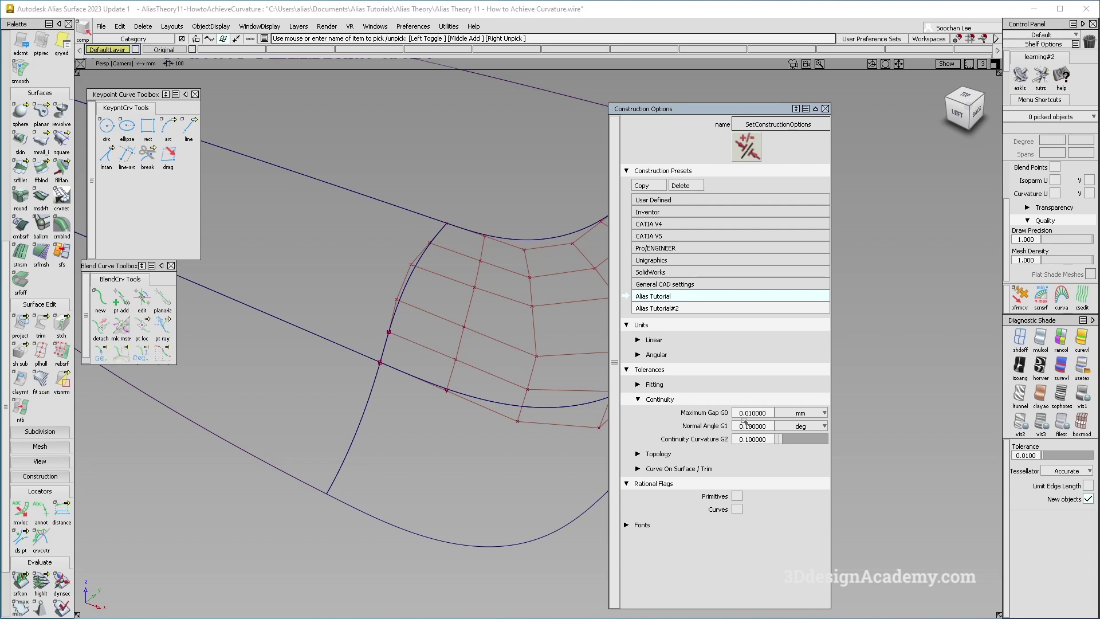
{"action": "left_click", "coordinate": [825, 109]}
{"action": "left_click_drag", "start_coordinate": [611, 371], "coordinate": [548, 350], "text": "alt+shift"}
{"action": "key", "text": "alt+shift"}
{"action": "key", "text": "alt+shift"}
{"action": "left_click_drag", "start_coordinate": [551, 352], "coordinate": [540, 348], "text": "alt+shift"}
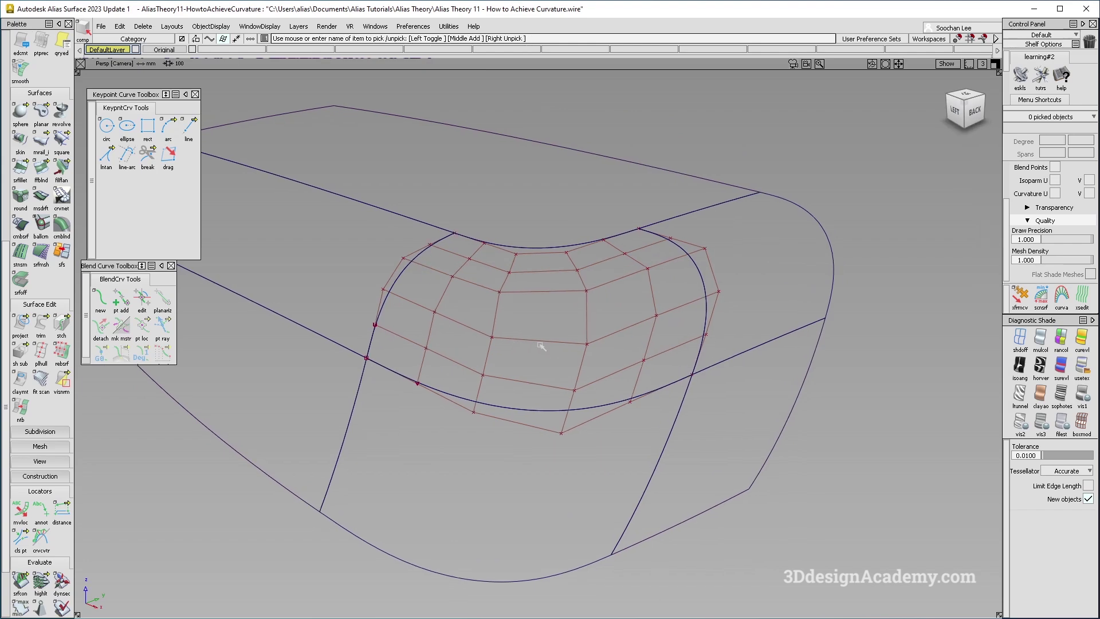
{"action": "left_click_drag", "start_coordinate": [541, 346], "coordinate": [500, 385], "text": "alt+shift"}
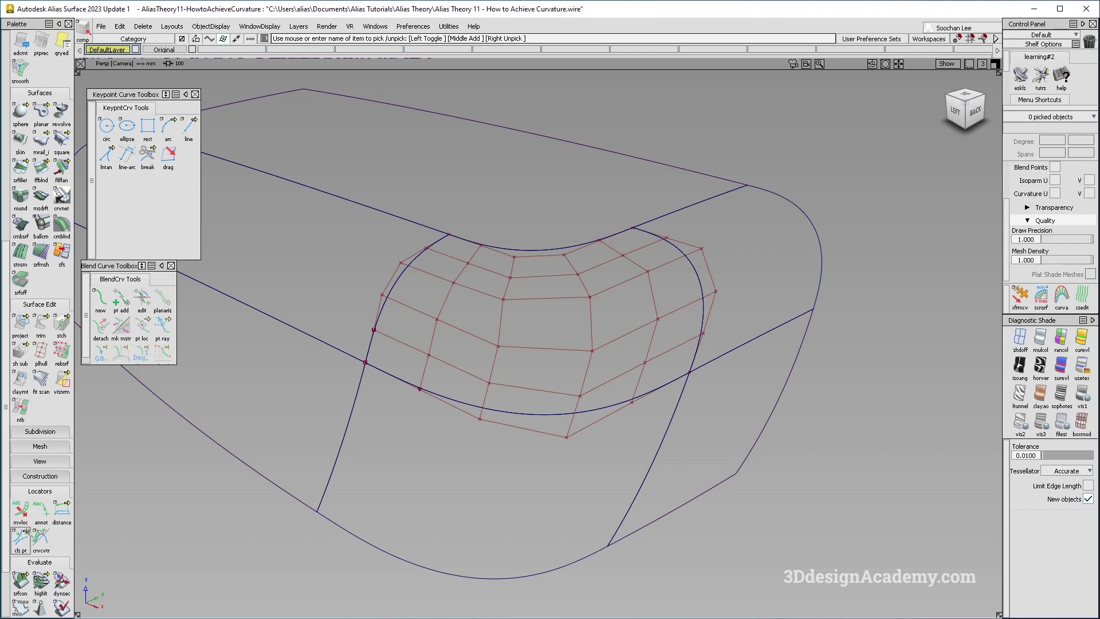
- Run Surface Continuity on all four edges of the corner patch and inspect the resulting locators
{"action": "scroll", "coordinate": [24, 504], "scroll_direction": "down", "scroll_amount": 3}
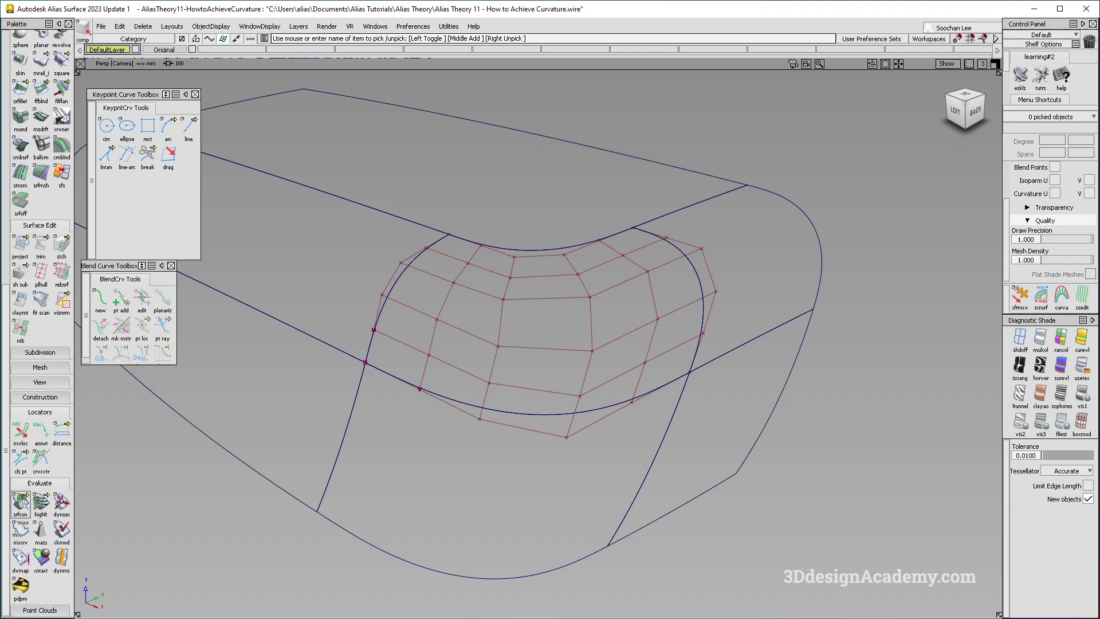
{"action": "left_click", "coordinate": [21, 501]}
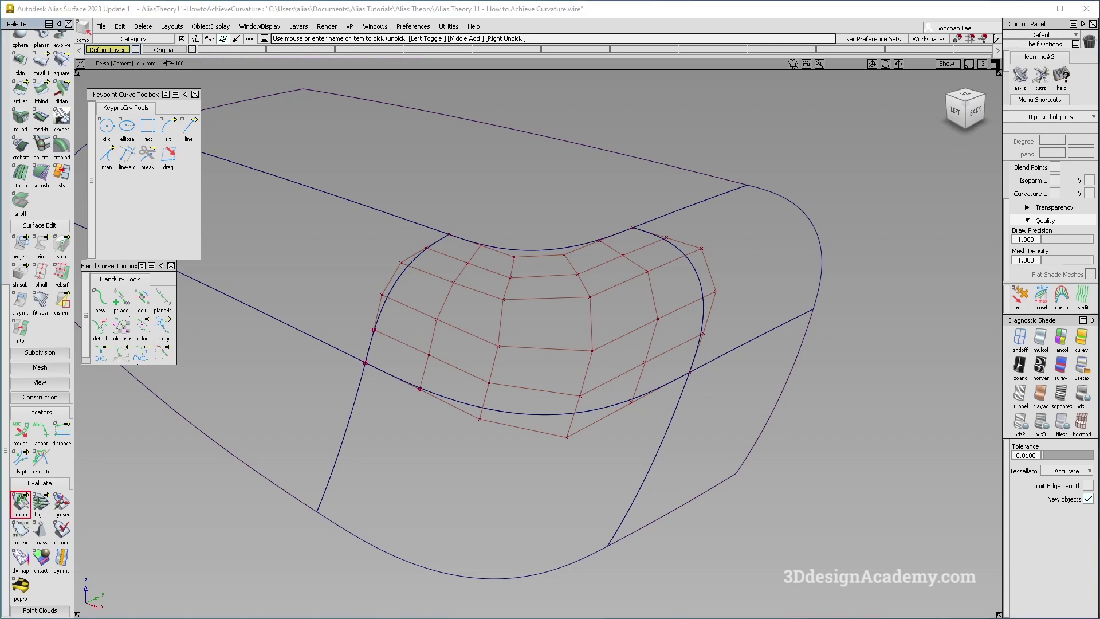
{"action": "left_click", "coordinate": [396, 283]}
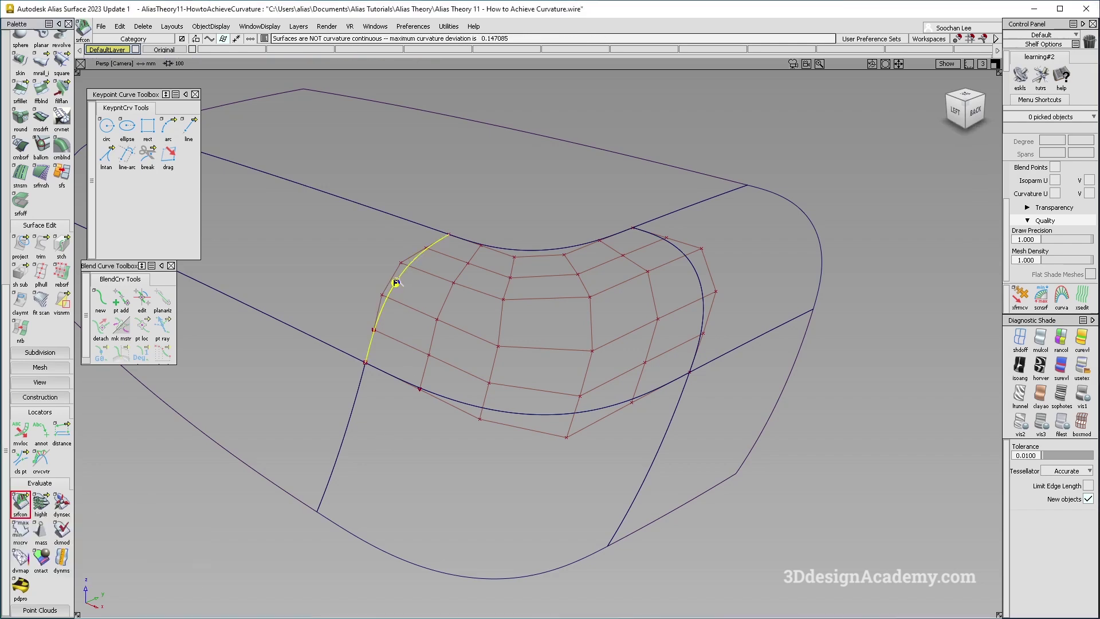
{"action": "left_click", "coordinate": [557, 251]}
{"action": "left_click", "coordinate": [704, 296]}
{"action": "left_click", "coordinate": [630, 402]}
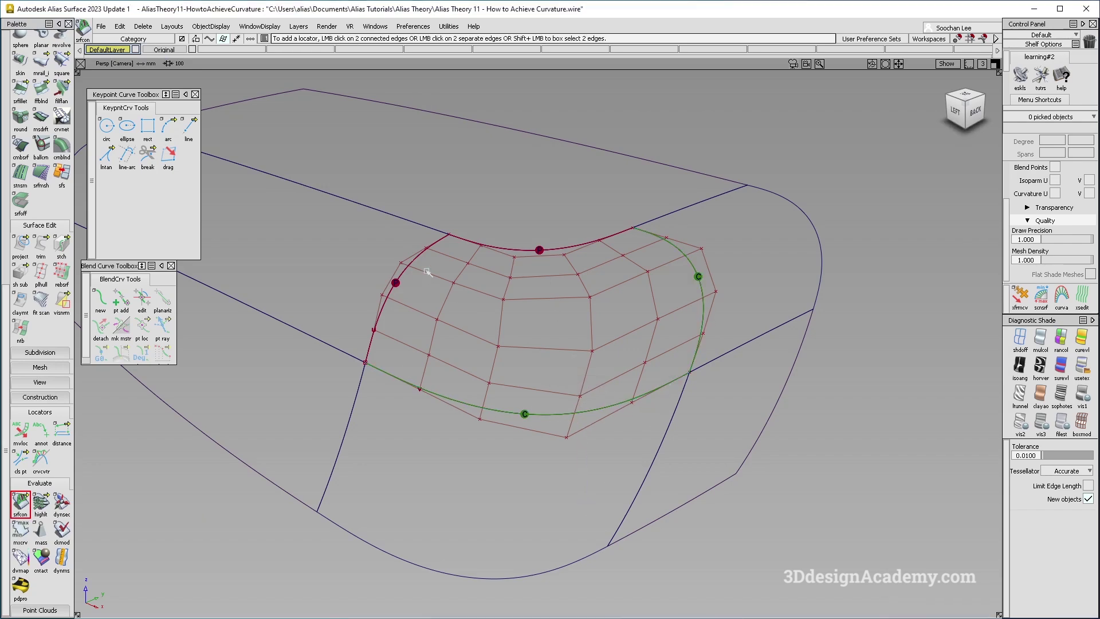
{"action": "left_click_drag", "start_coordinate": [632, 255], "coordinate": [547, 309], "text": "alt+shift"}
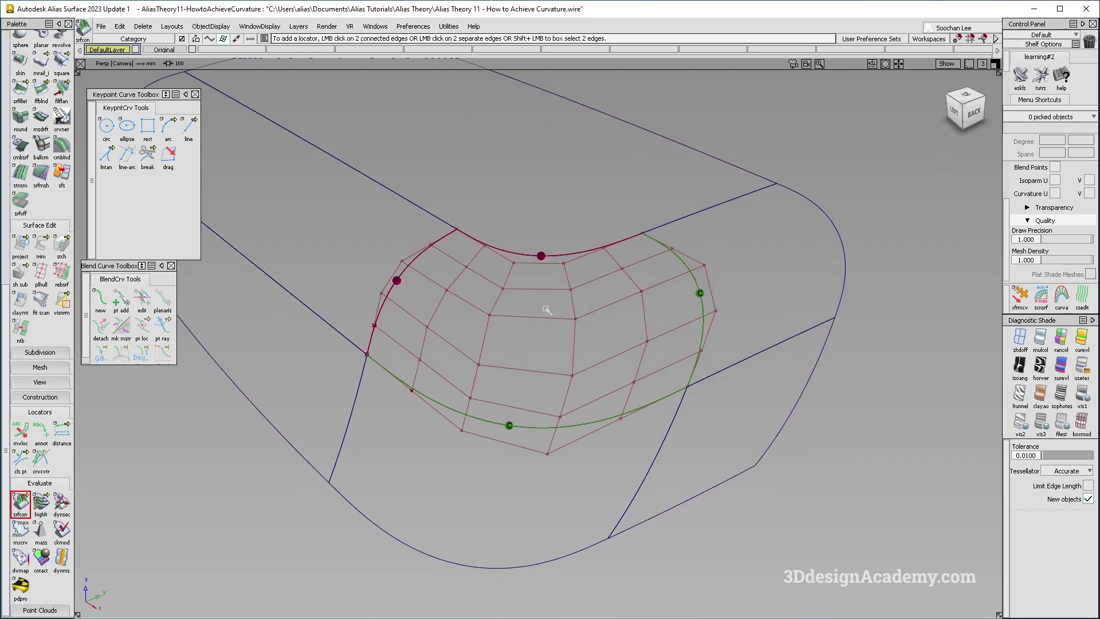
{"action": "middle_click_drag", "start_coordinate": [518, 327], "coordinate": [532, 343], "text": "alt+shift"}
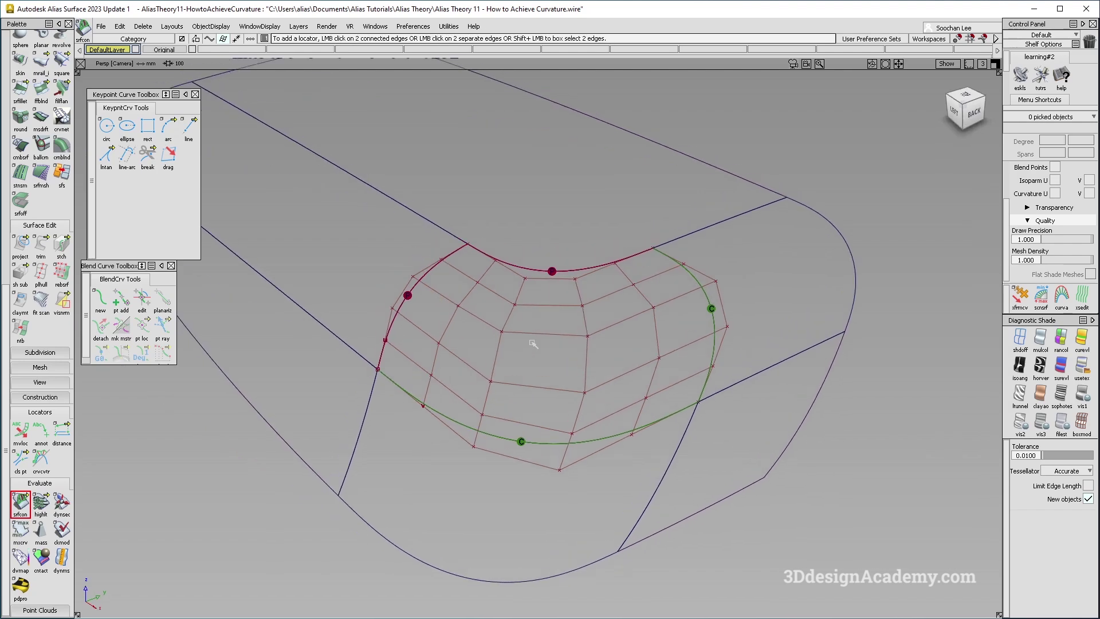
{"action": "left_click_drag", "start_coordinate": [533, 344], "coordinate": [494, 339], "text": "alt+shift"}
{"action": "middle_click_drag", "start_coordinate": [538, 327], "coordinate": [522, 332], "text": "alt+shift"}
{"action": "left_click", "coordinate": [525, 348], "text": "alt+shift"}
{"action": "key", "text": "ctrl+z"}
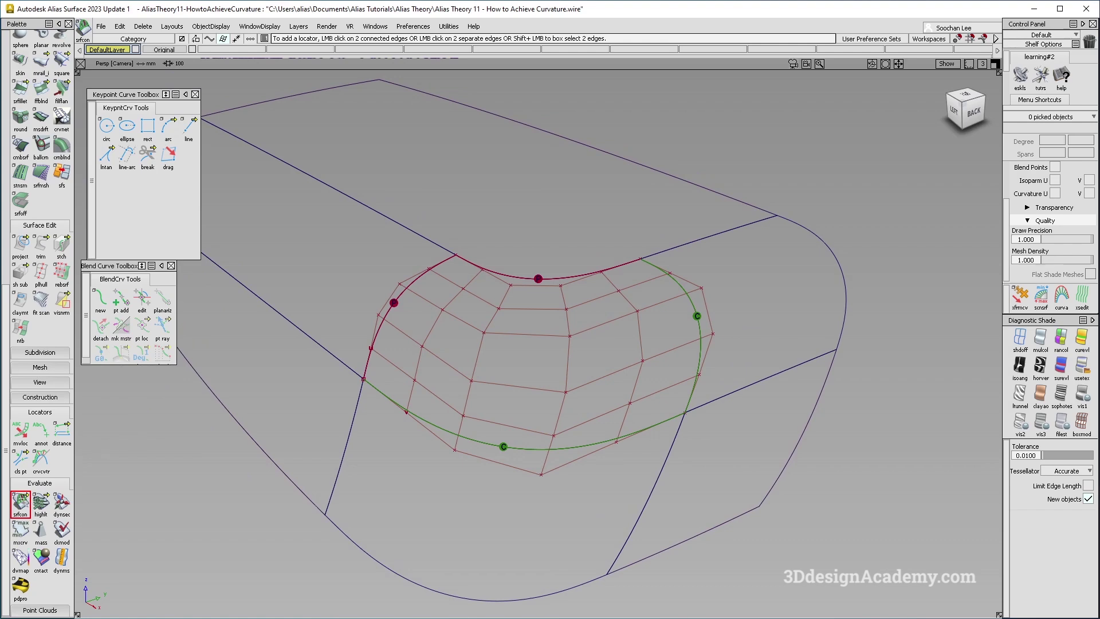
- Enable Show Max. Labels in the Surface Continuity options and check the corner patch's edge shared with the long side surface
{"action": "double_click", "coordinate": [20, 502]}
{"action": "left_click_drag", "start_coordinate": [602, 140], "coordinate": [236, 158]}
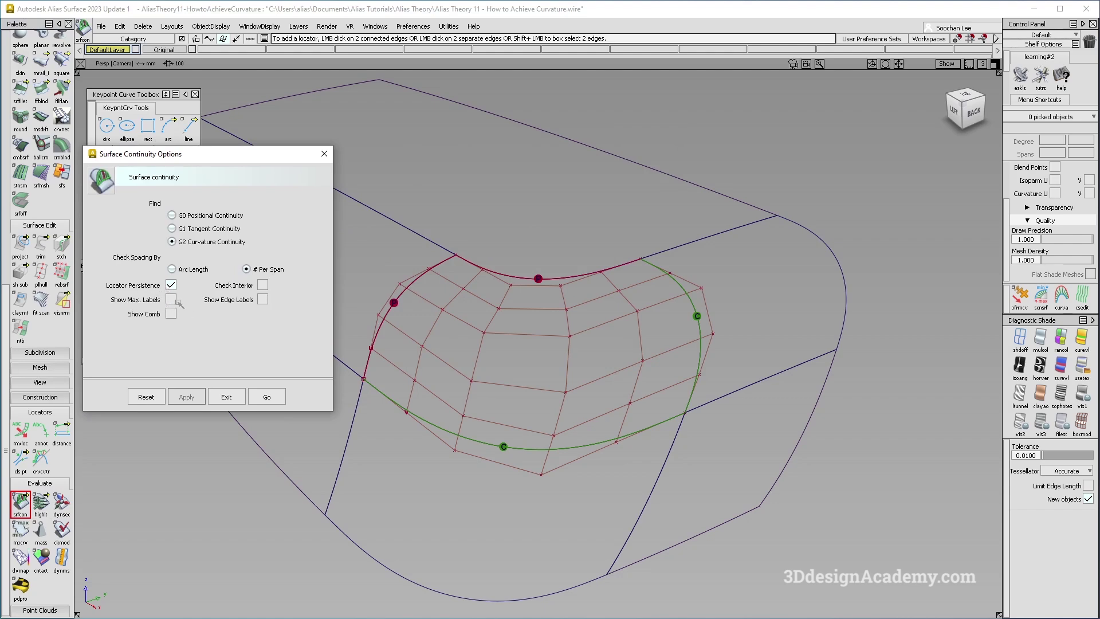
{"action": "left_click", "coordinate": [267, 396]}
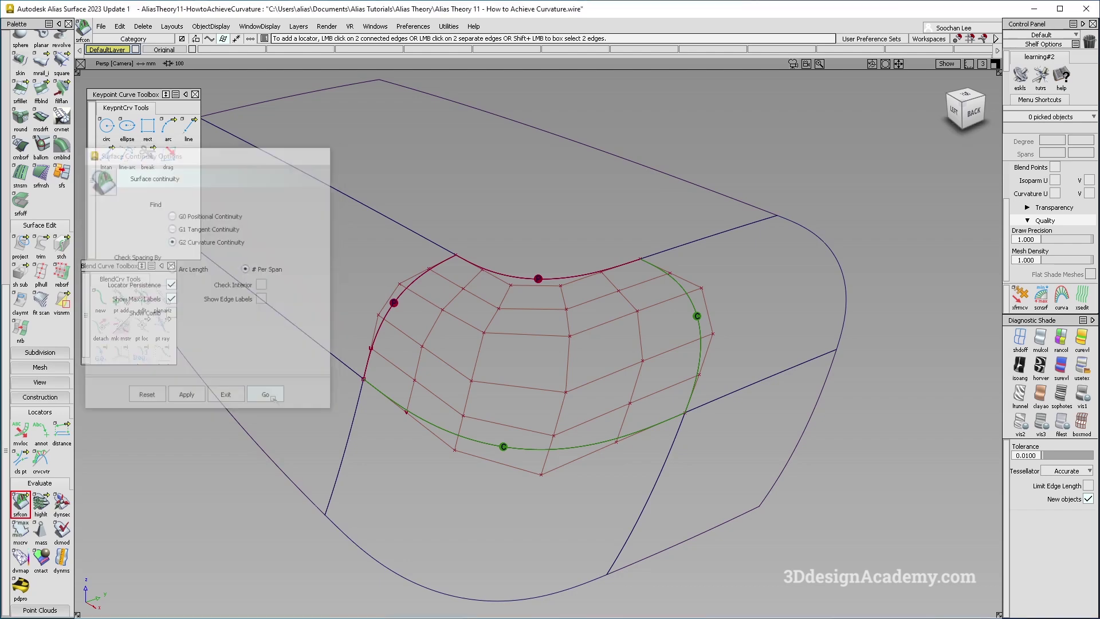
{"action": "left_click", "coordinate": [403, 295]}
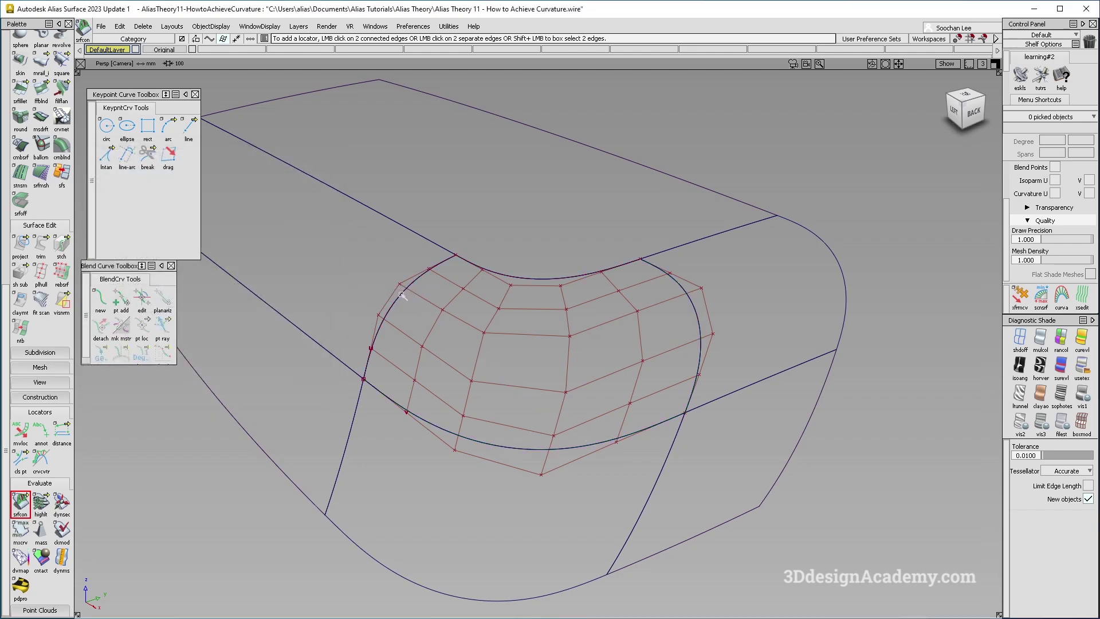
{"action": "left_click", "coordinate": [402, 295]}
- Examine the maximum gap, angle and curvature deviation labels along the checked edge up close
{"action": "left_click_drag", "start_coordinate": [412, 345], "coordinate": [424, 343], "text": "alt+shift"}
{"action": "left_click_drag", "start_coordinate": [401, 293], "coordinate": [381, 284], "text": "alt+shift"}
{"action": "right_click_drag", "start_coordinate": [381, 283], "coordinate": [353, 272], "text": "alt+shift"}
{"action": "left_click_drag", "start_coordinate": [354, 272], "coordinate": [378, 297], "text": "alt+shift"}
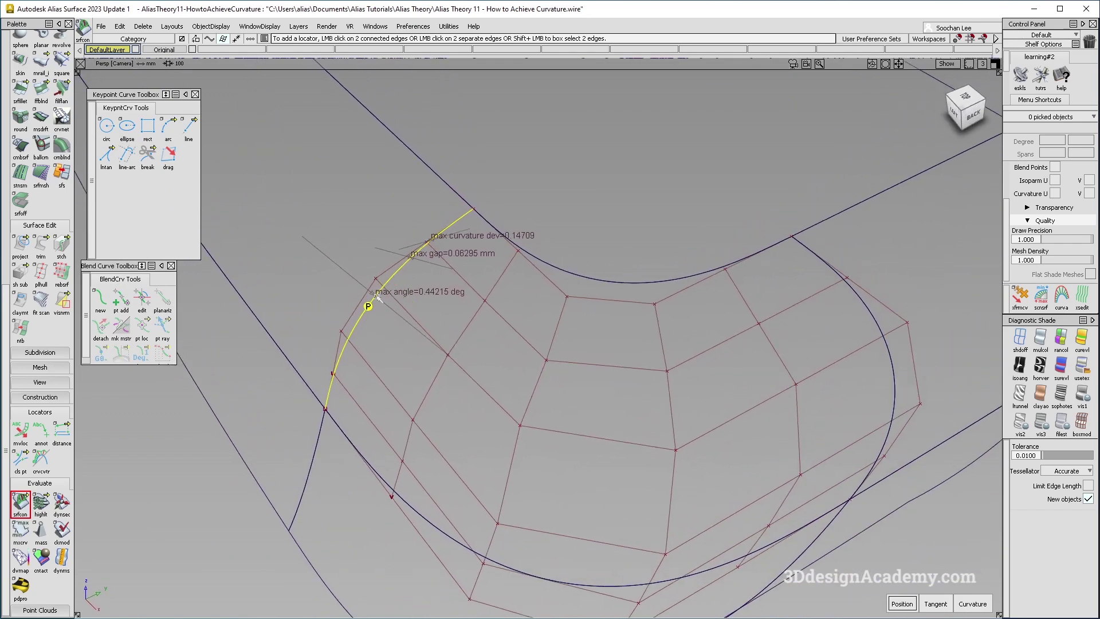
{"action": "scroll", "coordinate": [381, 298], "scroll_direction": "up", "scroll_amount": 2}
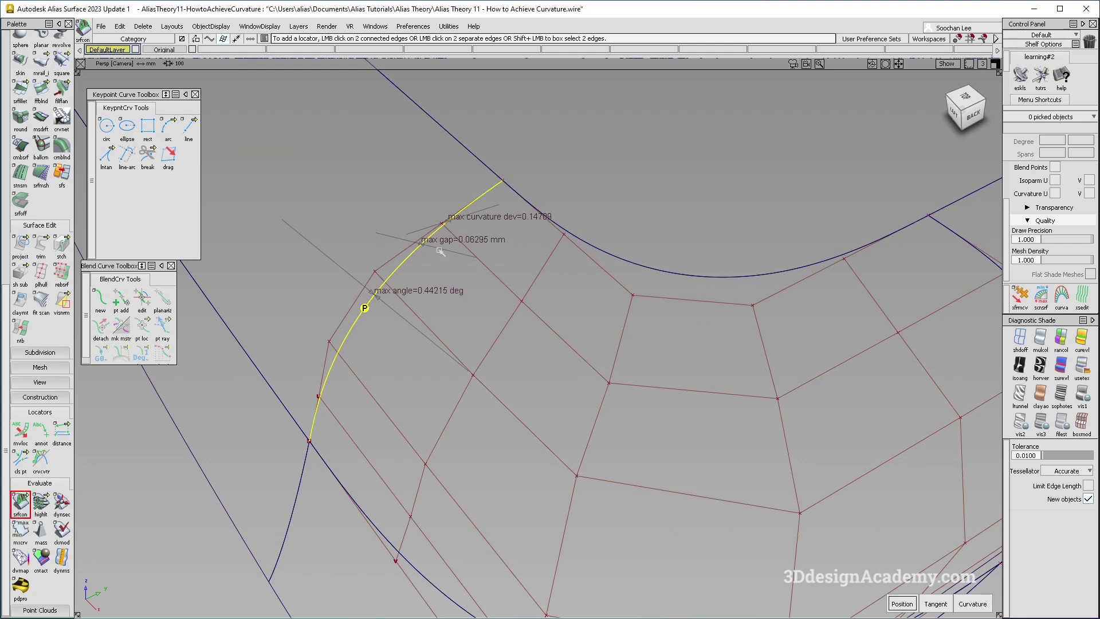
{"action": "middle_click_drag", "start_coordinate": [464, 249], "coordinate": [461, 272], "text": "alt+shift"}
{"action": "left_click_drag", "start_coordinate": [470, 269], "coordinate": [511, 264], "text": "alt+shift"}
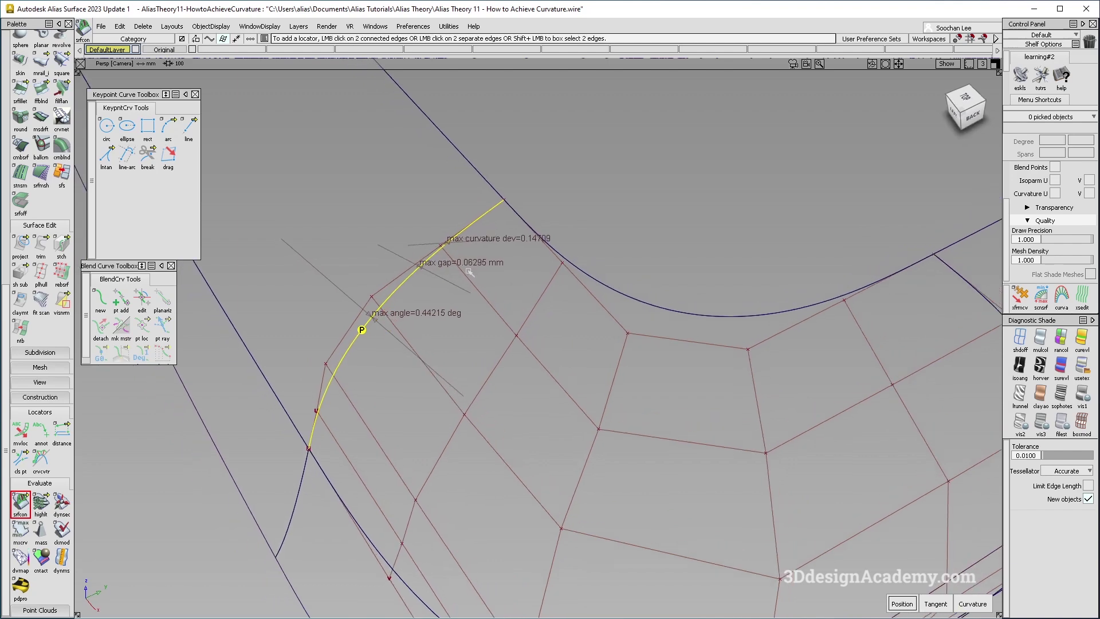
{"action": "left_click_drag", "start_coordinate": [516, 290], "coordinate": [468, 427], "text": "alt+shift"}
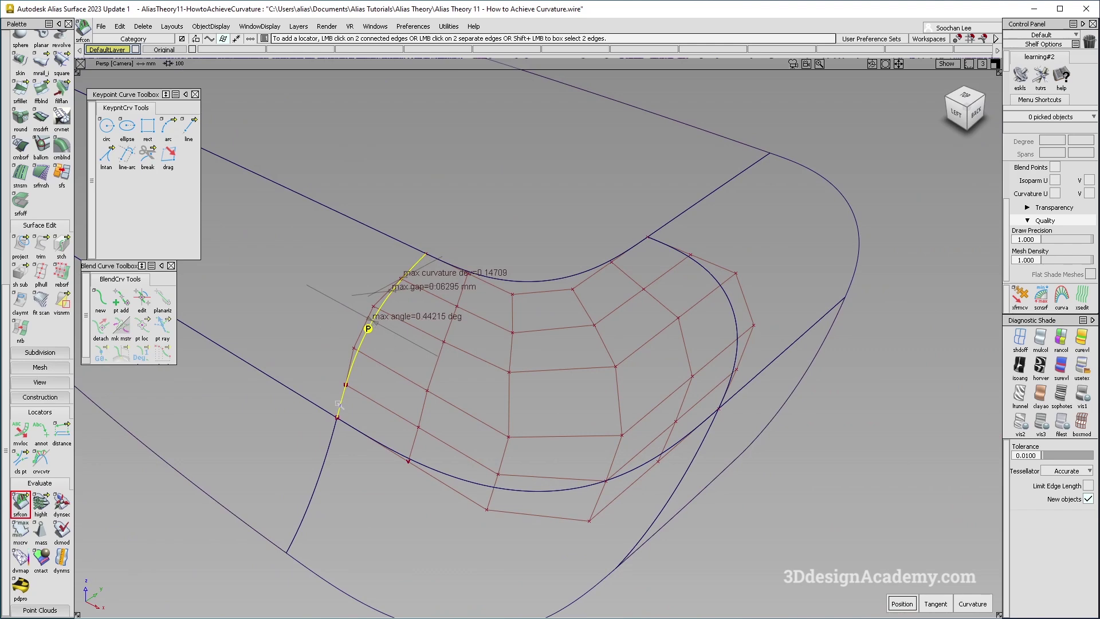
- Enable Show Comb with Auto Scale in the Surface Continuity options and delete the existing continuity locator
{"action": "double_click", "coordinate": [20, 503]}
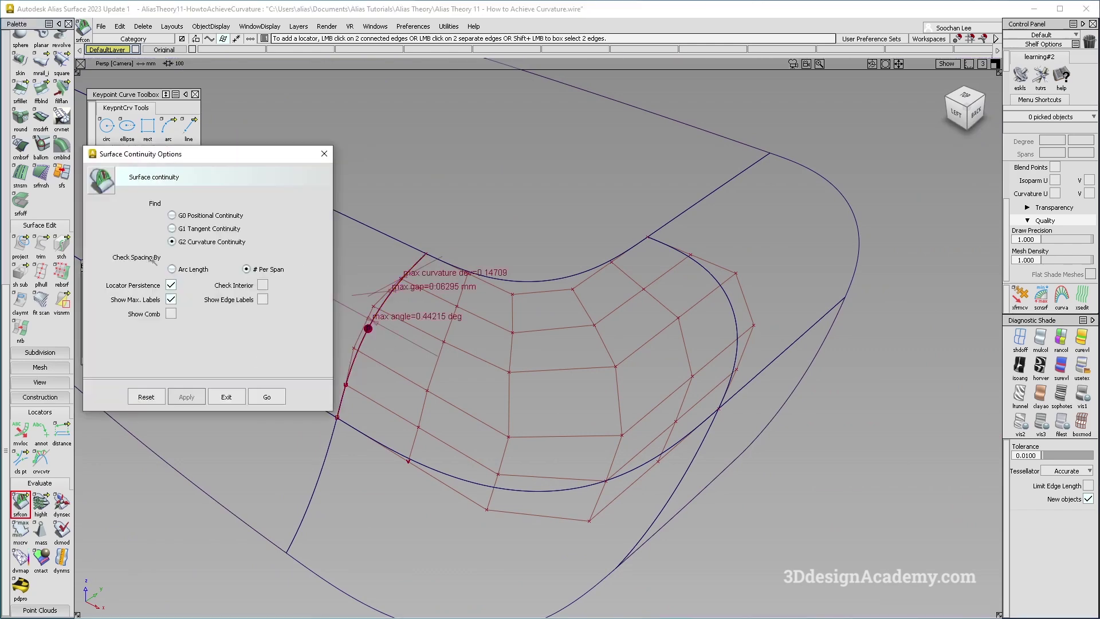
{"action": "left_click", "coordinate": [172, 313]}
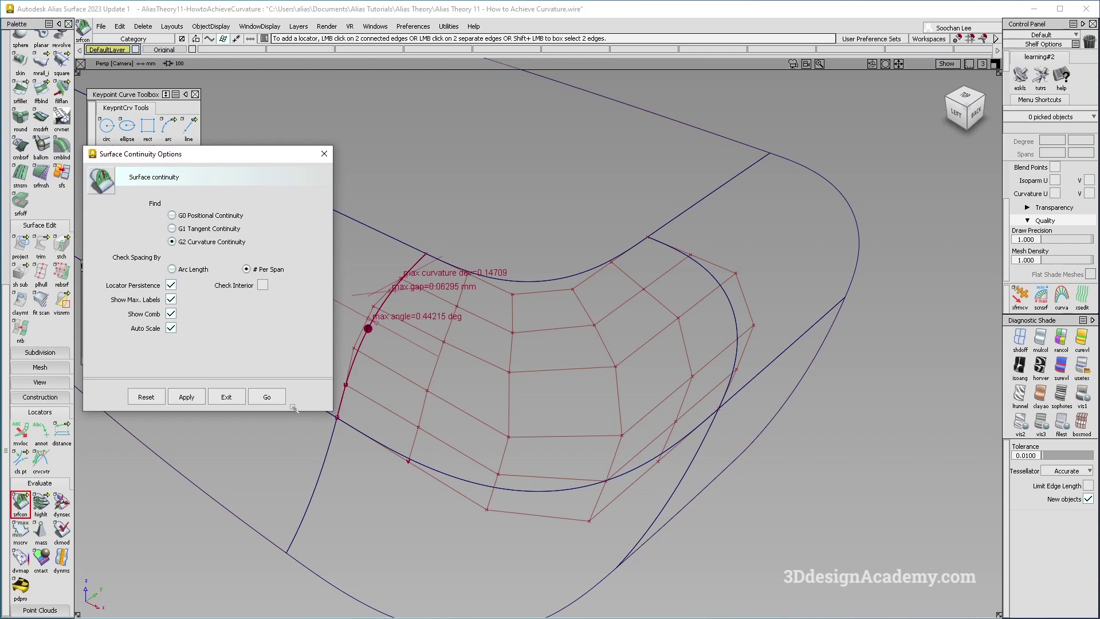
{"action": "left_click", "coordinate": [268, 397]}
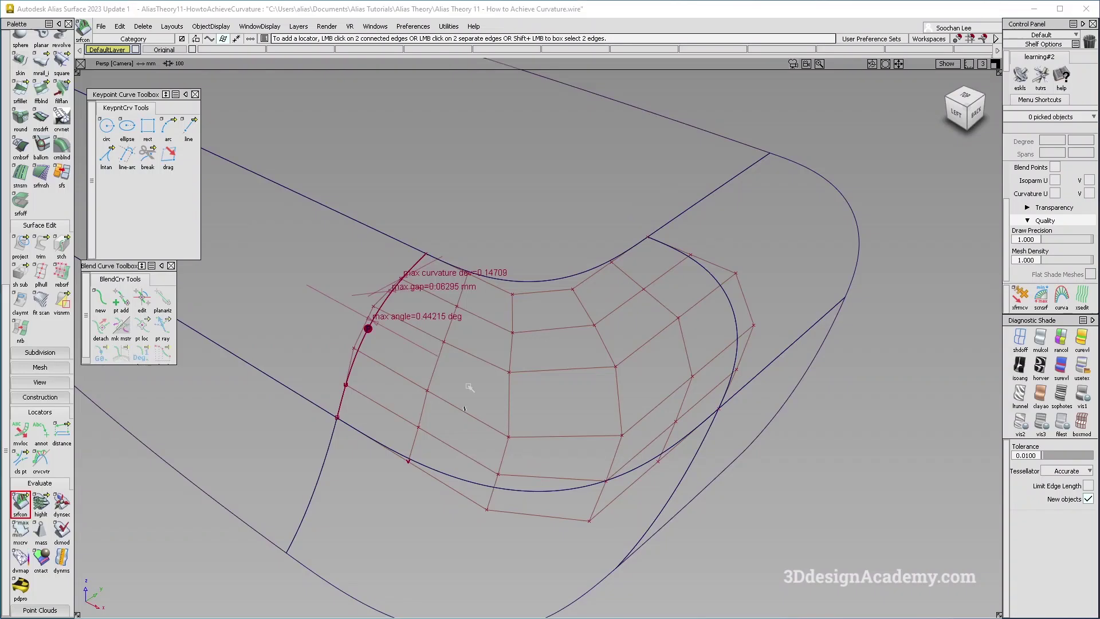
{"action": "middle_click", "coordinate": [520, 320], "text": "ctrl+shift"}
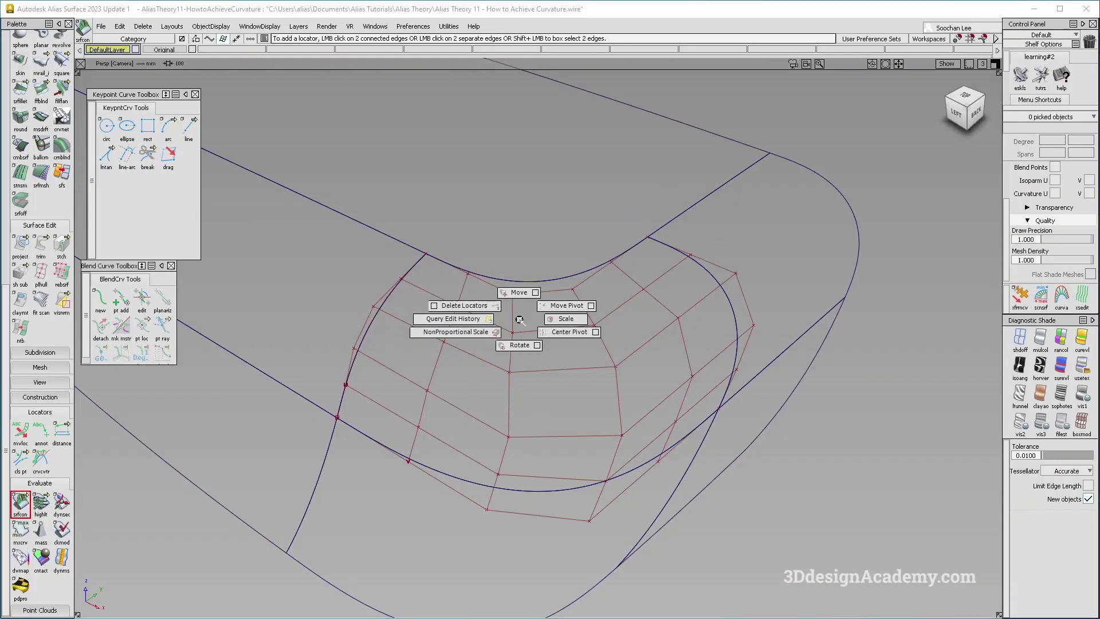
{"action": "middle_click", "coordinate": [532, 312], "text": "ctrl+shift"}
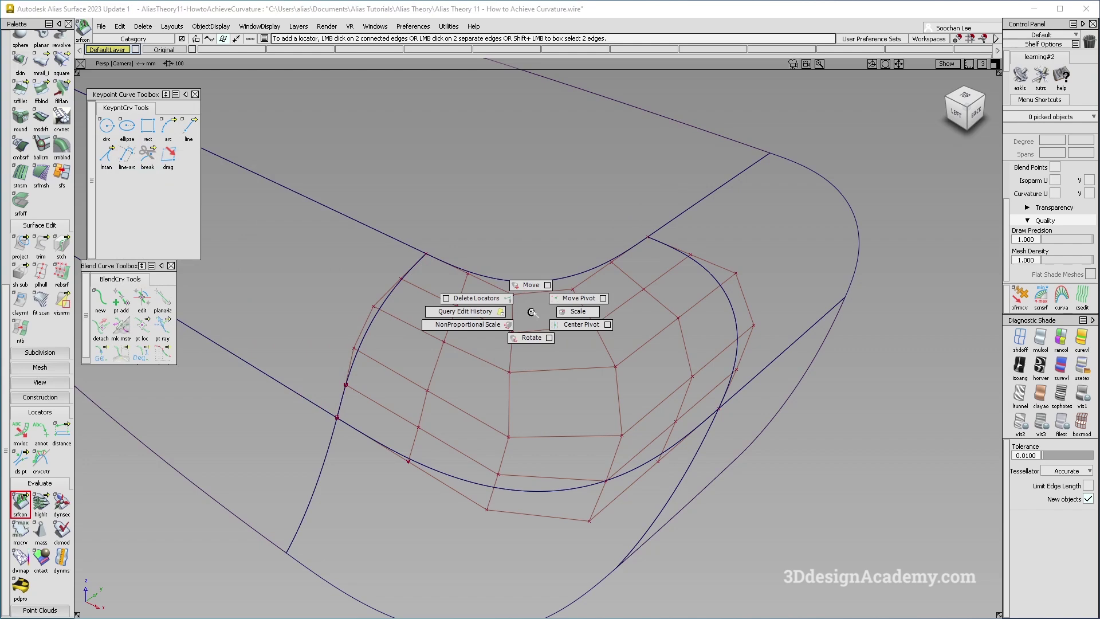
{"action": "mouse_move", "coordinate": [531, 312]}
{"action": "middle_mouse_down", "text": "ctrl+shift"}
{"action": "mouse_move", "coordinate": [473, 299]}
{"action": "mouse_move", "coordinate": [532, 313]}
{"action": "mouse_move", "coordinate": [521, 312]}
{"action": "middle_mouse_up", "text": "ctrl+shift"}
- Check the continuity of the patch edge shared with the long side surface, inspect it, and delete that locator
{"action": "left_click", "coordinate": [387, 296]}
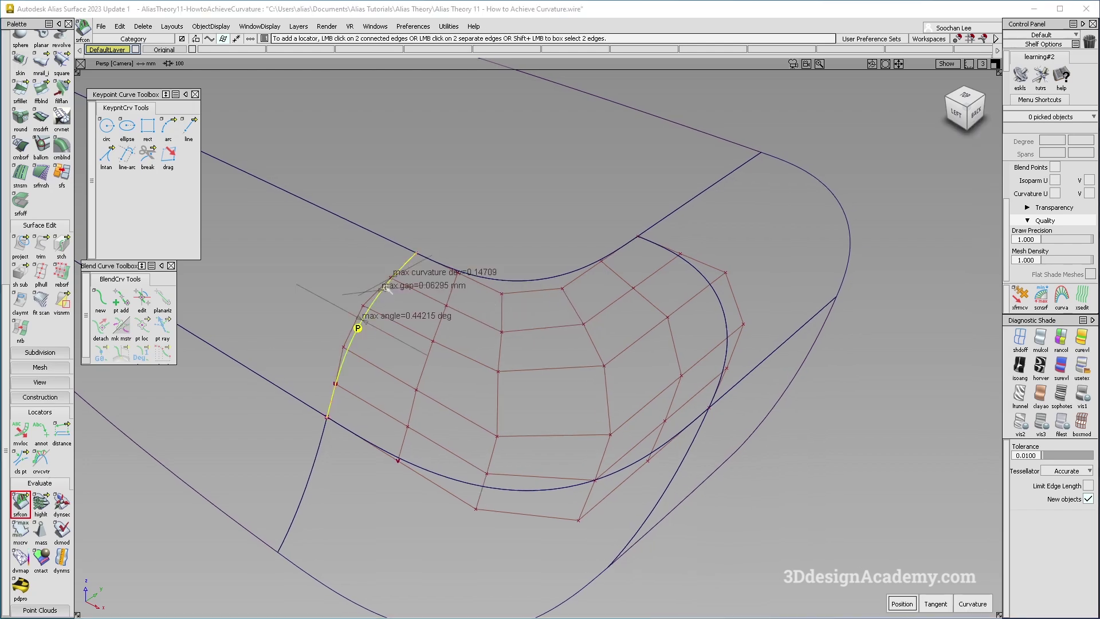
{"action": "left_click_drag", "start_coordinate": [389, 298], "coordinate": [598, 388], "text": "alt+shift"}
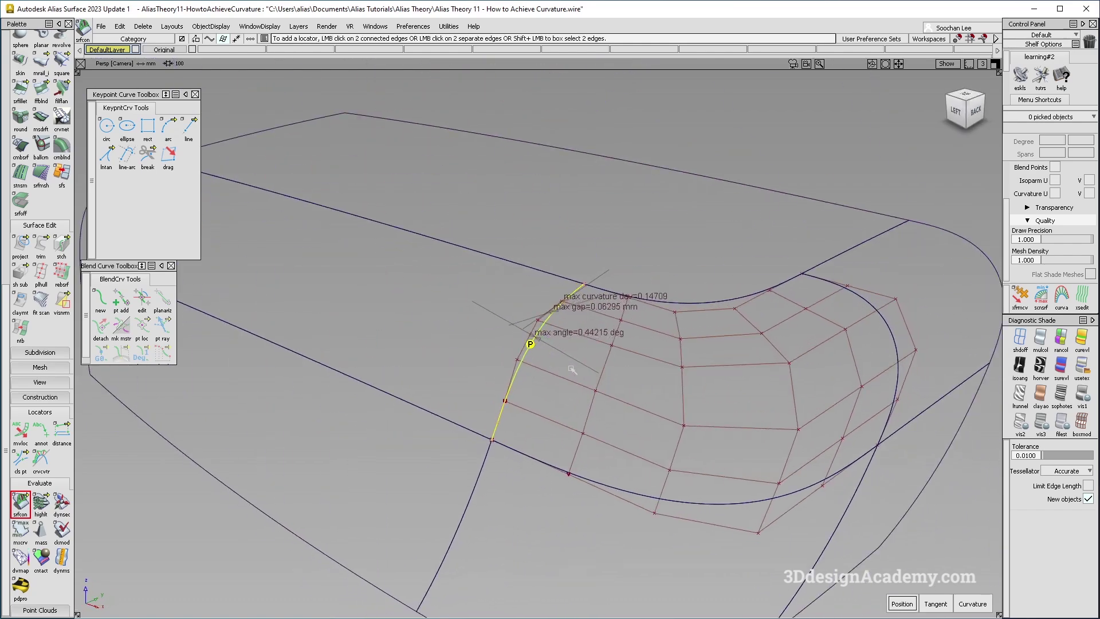
{"action": "right_click_drag", "start_coordinate": [570, 368], "coordinate": [597, 346], "text": "alt+shift"}
{"action": "left_click_drag", "start_coordinate": [597, 346], "coordinate": [622, 401], "text": "alt+shift"}
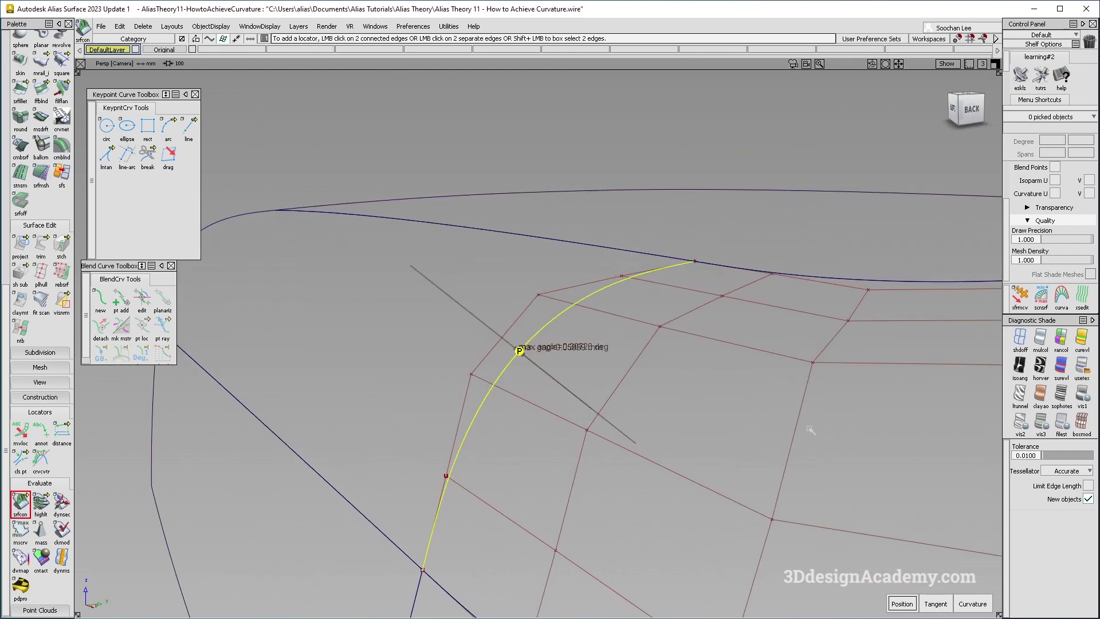
{"action": "left_click_drag", "start_coordinate": [716, 401], "coordinate": [670, 460], "text": "alt+shift"}
{"action": "key", "text": "Delete"}
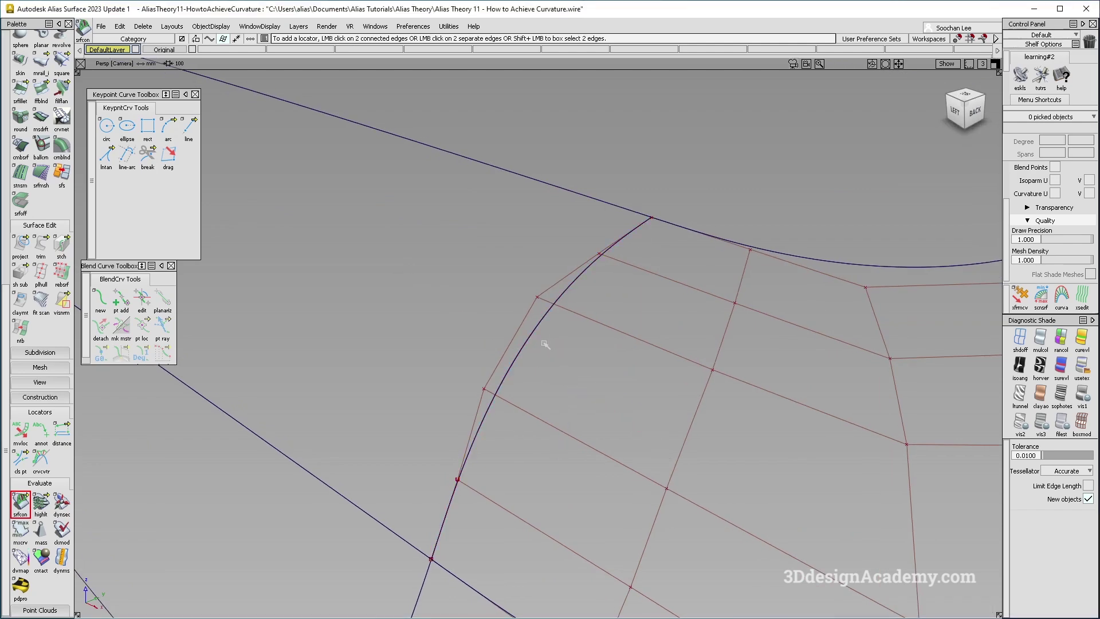
- Place the continuity check on the same edge again and inspect its deviation comb
{"action": "left_click", "coordinate": [536, 329]}
{"action": "left_click_drag", "start_coordinate": [599, 376], "coordinate": [576, 366], "text": "alt+shift"}
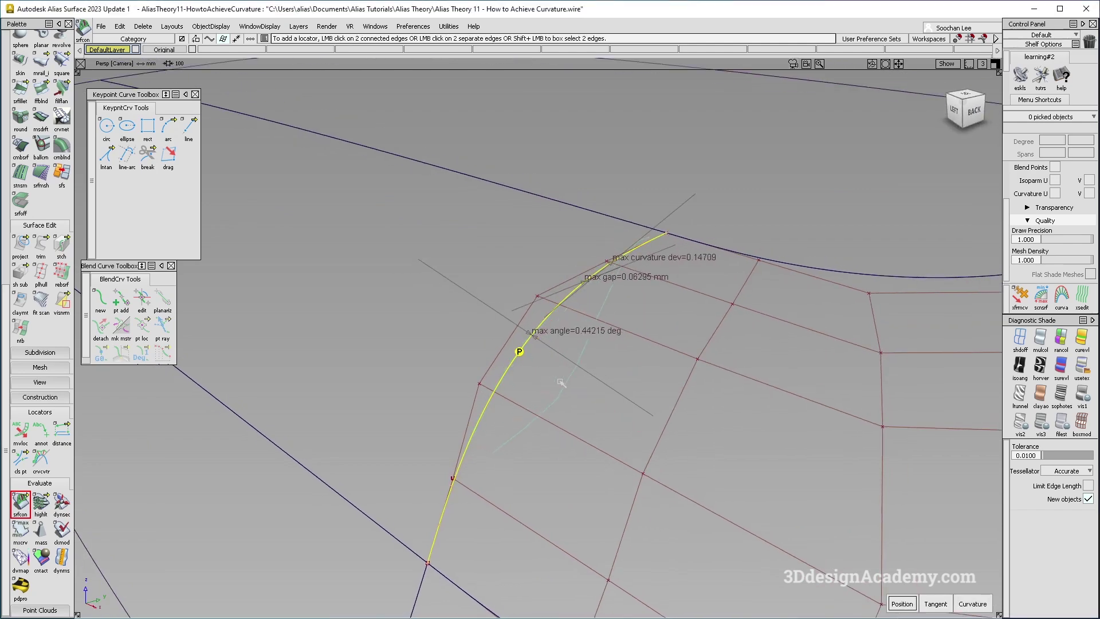
{"action": "left_click_drag", "start_coordinate": [568, 383], "coordinate": [530, 408], "text": "alt+shift"}
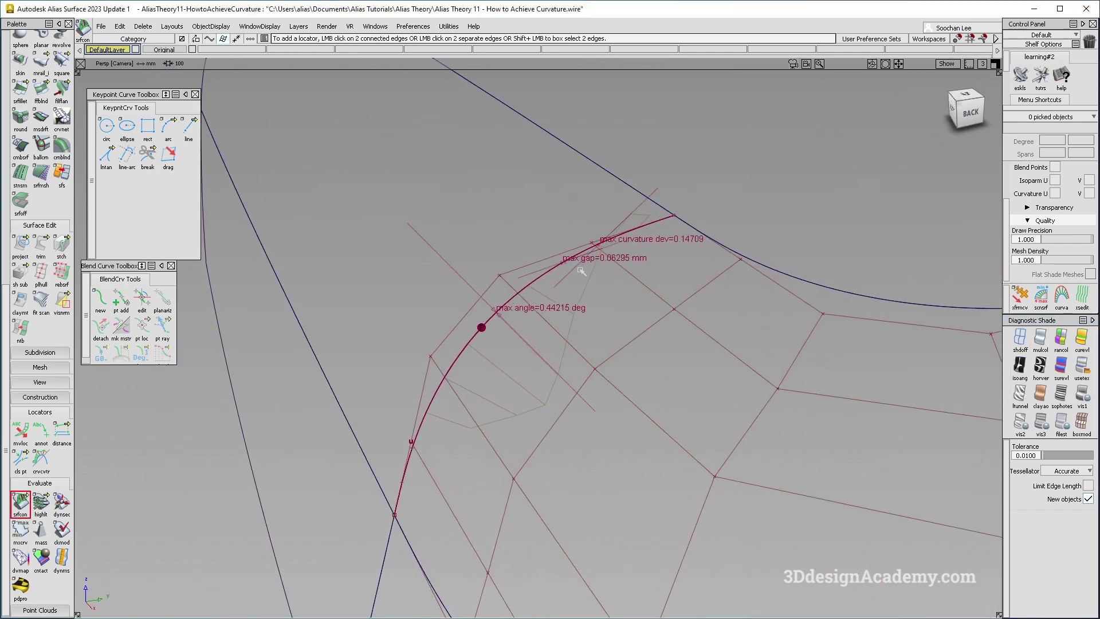
- Pick all the model's surfaces and assign them to a new layer L1
{"action": "left_click_drag", "start_coordinate": [566, 377], "coordinate": [497, 416], "text": "alt+shift"}
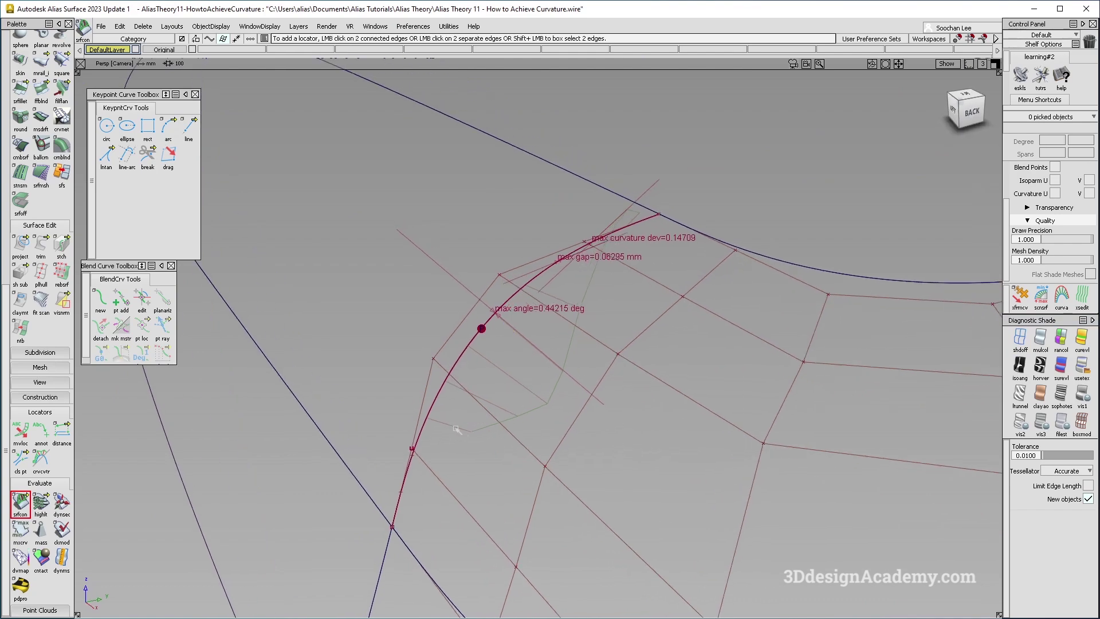
{"action": "left_click_drag", "start_coordinate": [467, 416], "coordinate": [568, 367], "text": "alt+shift"}
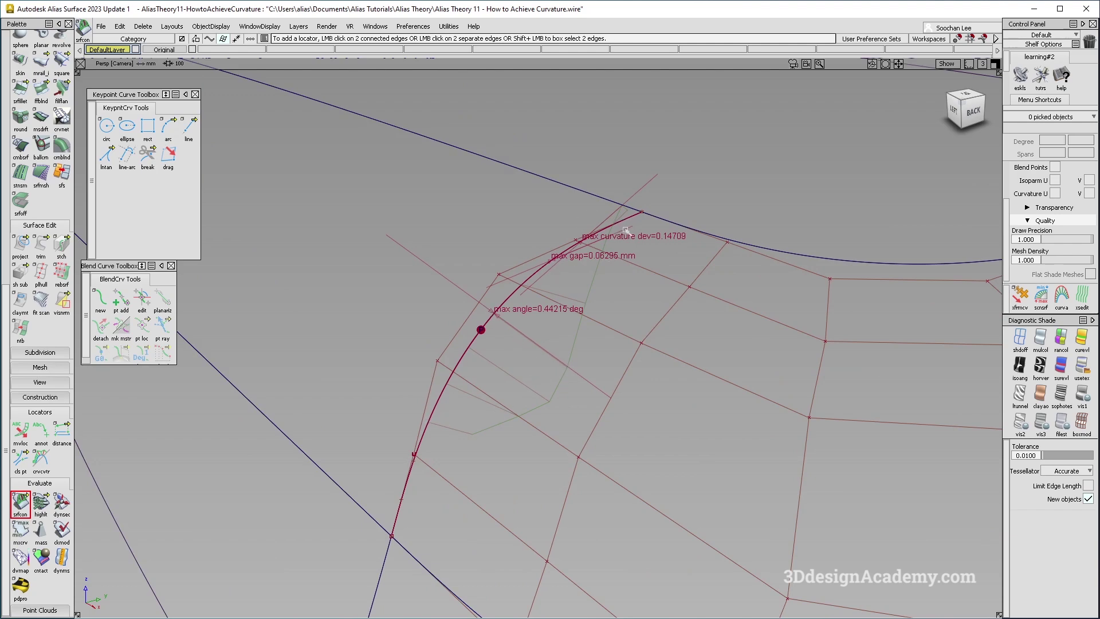
{"action": "left_click_drag", "start_coordinate": [765, 321], "coordinate": [504, 344], "text": "alt+shift"}
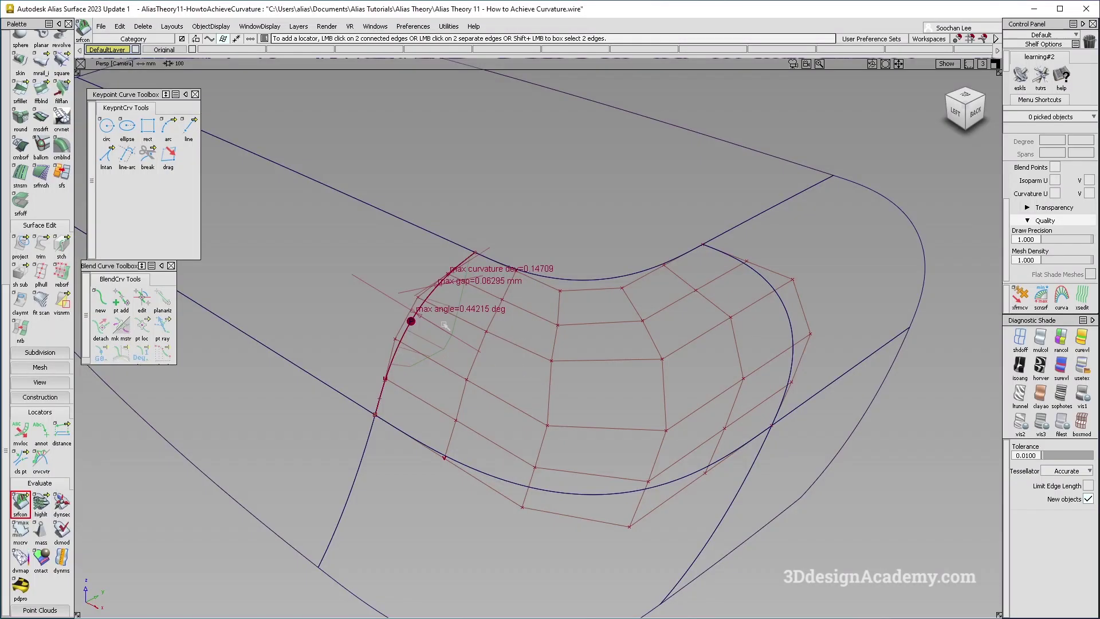
{"action": "right_click_drag", "start_coordinate": [610, 316], "coordinate": [544, 324], "text": "alt+shift"}
{"action": "left_click_drag", "start_coordinate": [544, 324], "coordinate": [567, 326], "text": "alt+shift"}
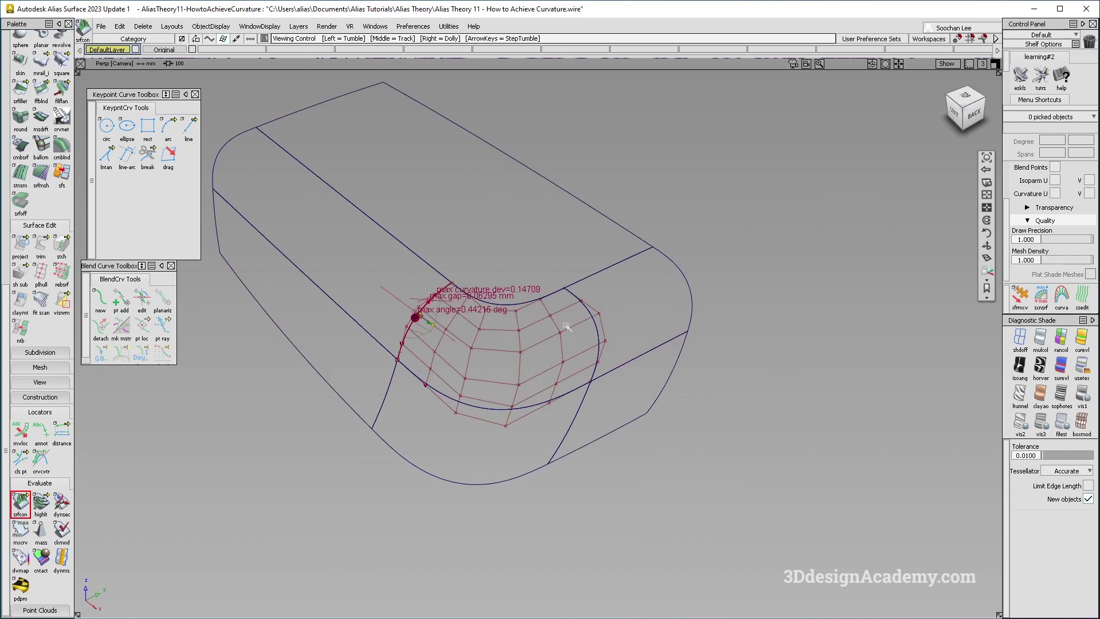
{"action": "left_click_drag", "start_coordinate": [676, 236], "coordinate": [564, 327], "text": "ctrl+shift"}
{"action": "left_click_drag", "start_coordinate": [709, 228], "coordinate": [554, 345], "text": "ctrl+shift"}
{"action": "left_click_drag", "start_coordinate": [722, 189], "coordinate": [294, 424]}
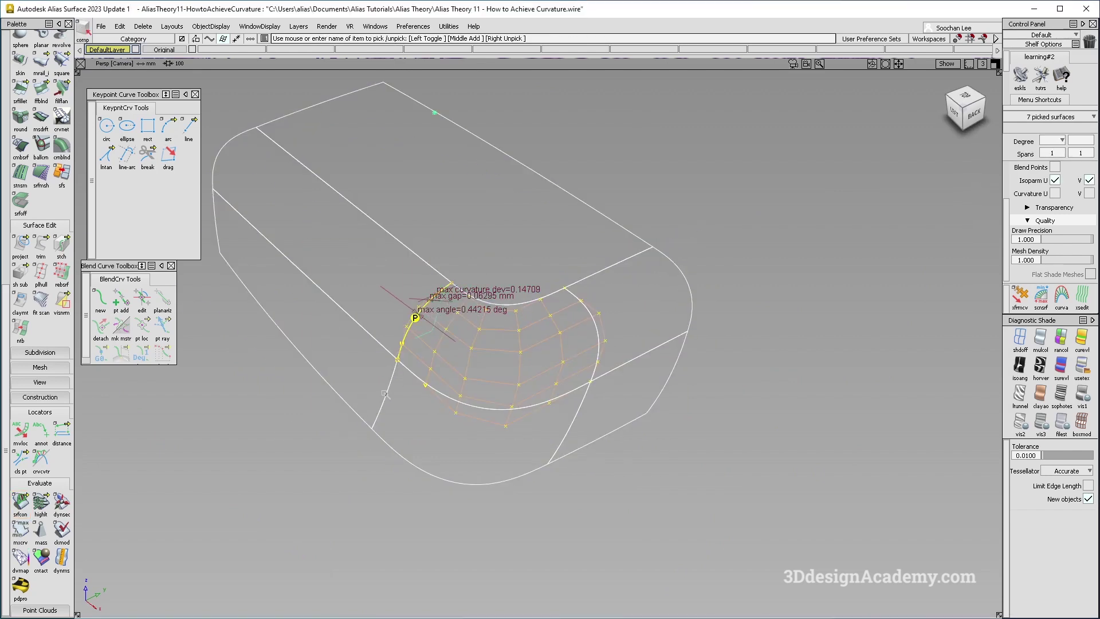
{"action": "left_click", "coordinate": [302, 27]}
{"action": "left_click", "coordinate": [305, 39]}
{"action": "left_click", "coordinate": [222, 50]}
{"action": "left_click", "coordinate": [220, 59]}
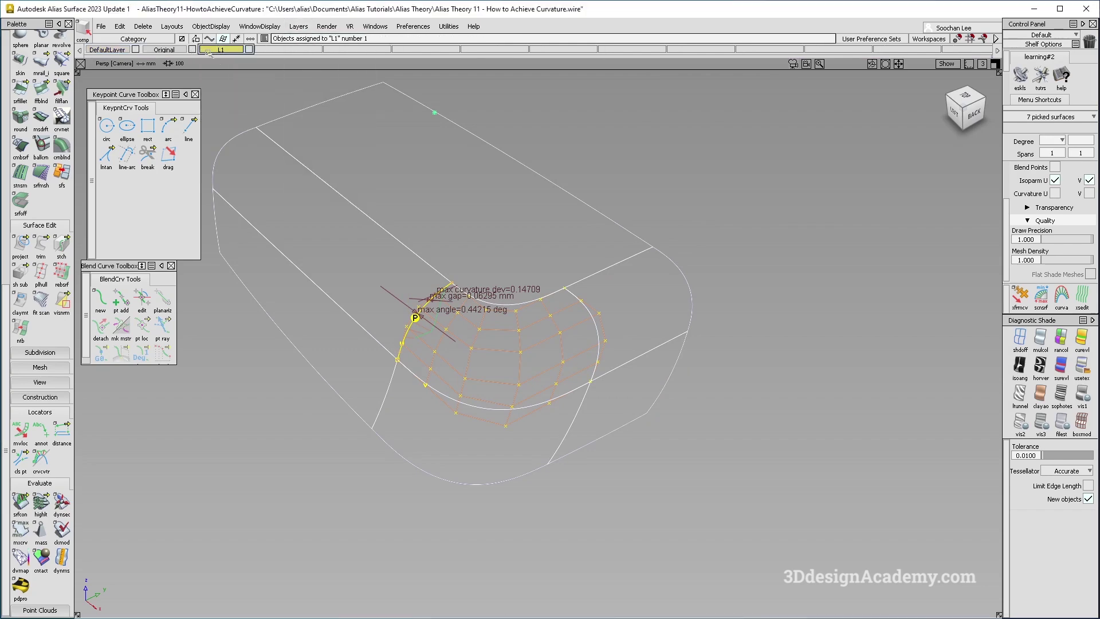
- Hide the Original layer and delete layer L1, moving its surfaces to DefaultLayer
{"action": "left_click", "coordinate": [118, 51]}
{"action": "left_click", "coordinate": [108, 59]}
{"action": "left_click", "coordinate": [287, 213]}
{"action": "left_click", "coordinate": [302, 27]}
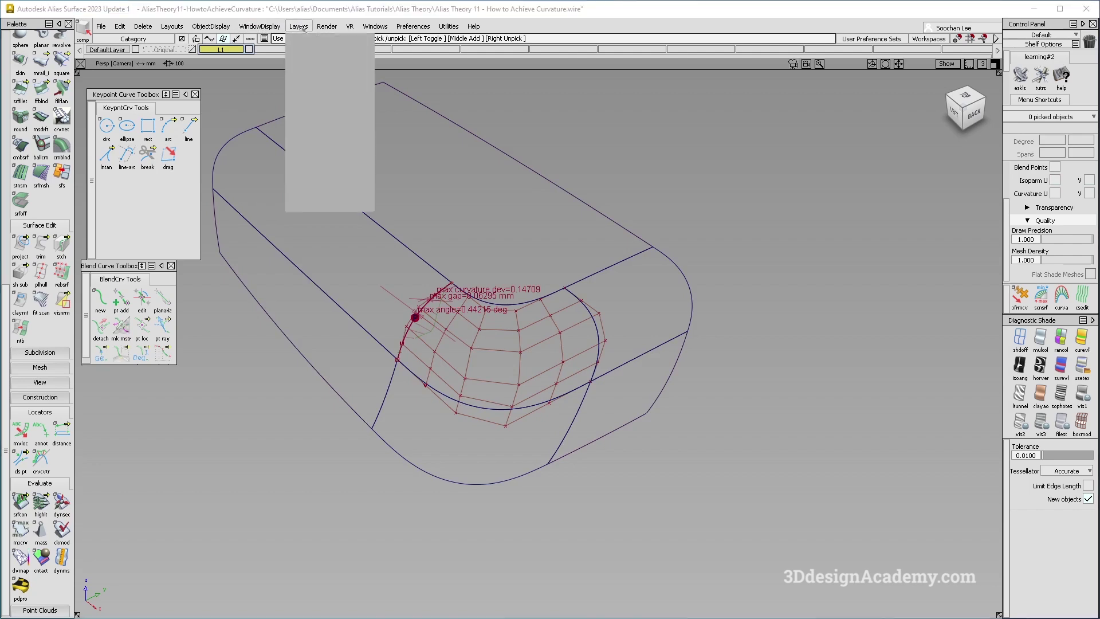
{"action": "mouse_move", "coordinate": [318, 112]}
{"action": "left_click", "coordinate": [406, 121]}
- Add surface continuity checks to the corner patch's three remaining edges
{"action": "left_click_drag", "start_coordinate": [509, 368], "coordinate": [472, 351], "text": "alt+shift"}
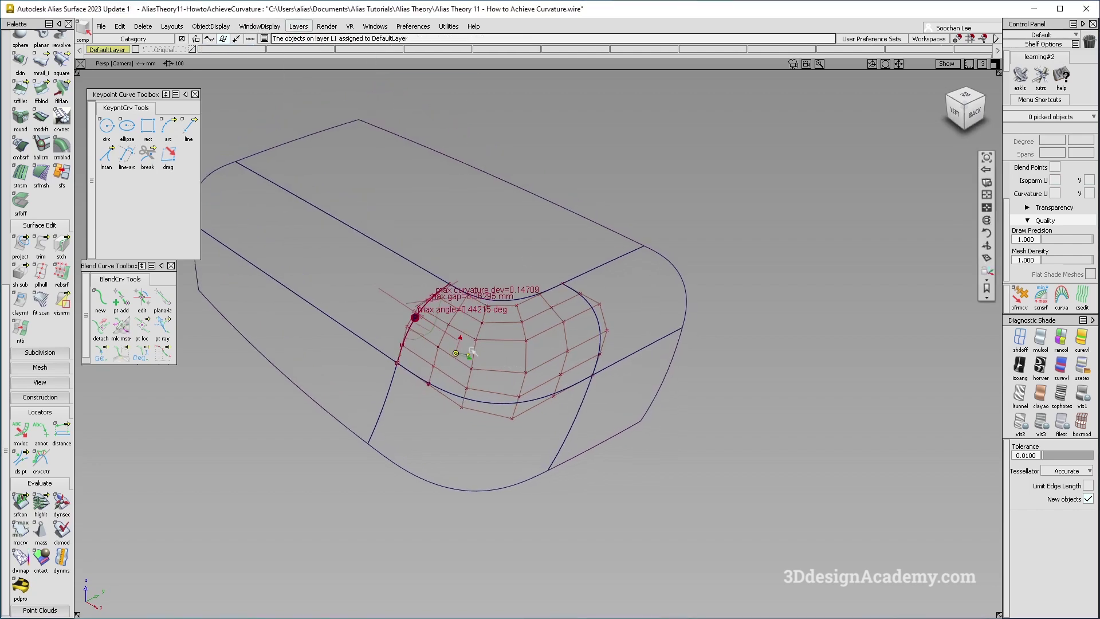
{"action": "right_click_drag", "start_coordinate": [472, 351], "coordinate": [479, 328], "text": "alt+shift"}
{"action": "left_click", "coordinate": [13, 503]}
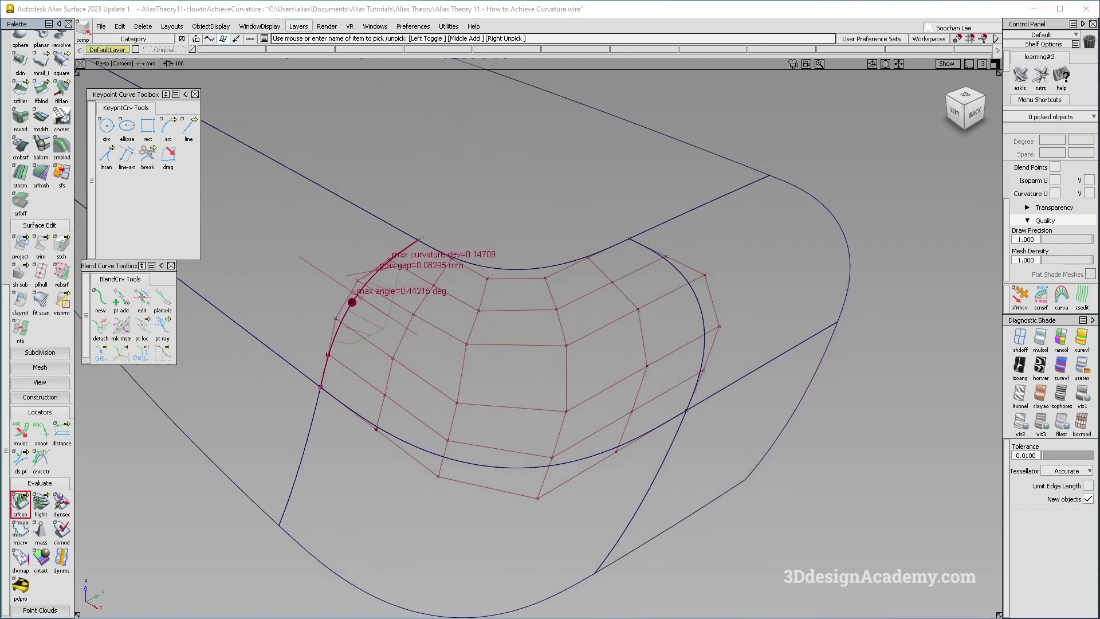
{"action": "left_click", "coordinate": [537, 267]}
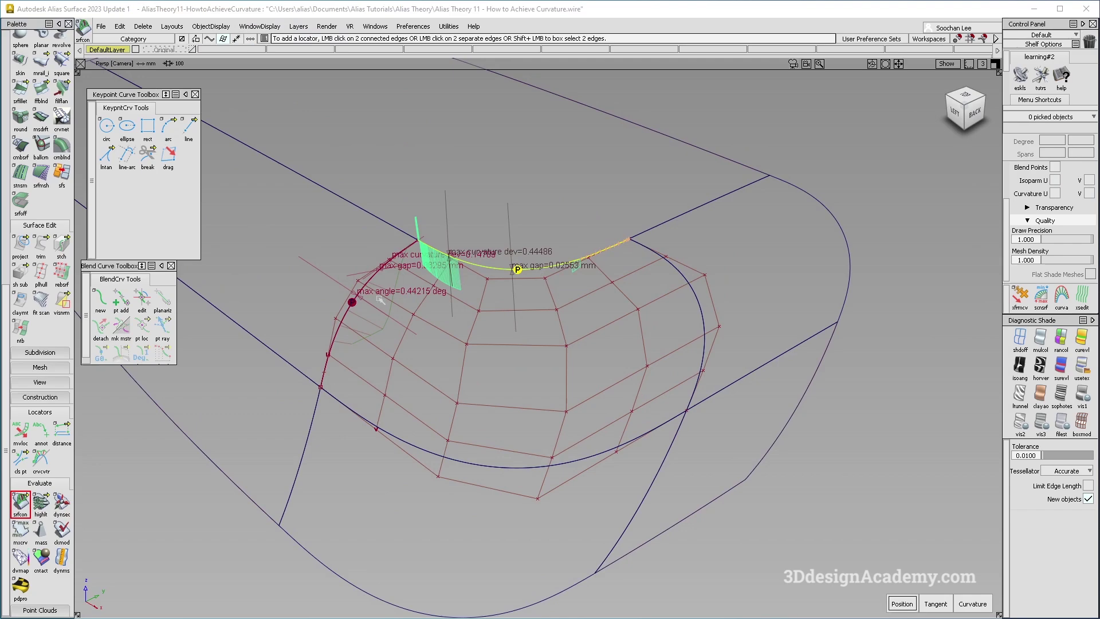
{"action": "left_click_drag", "start_coordinate": [563, 315], "coordinate": [557, 464], "text": "alt+shift"}
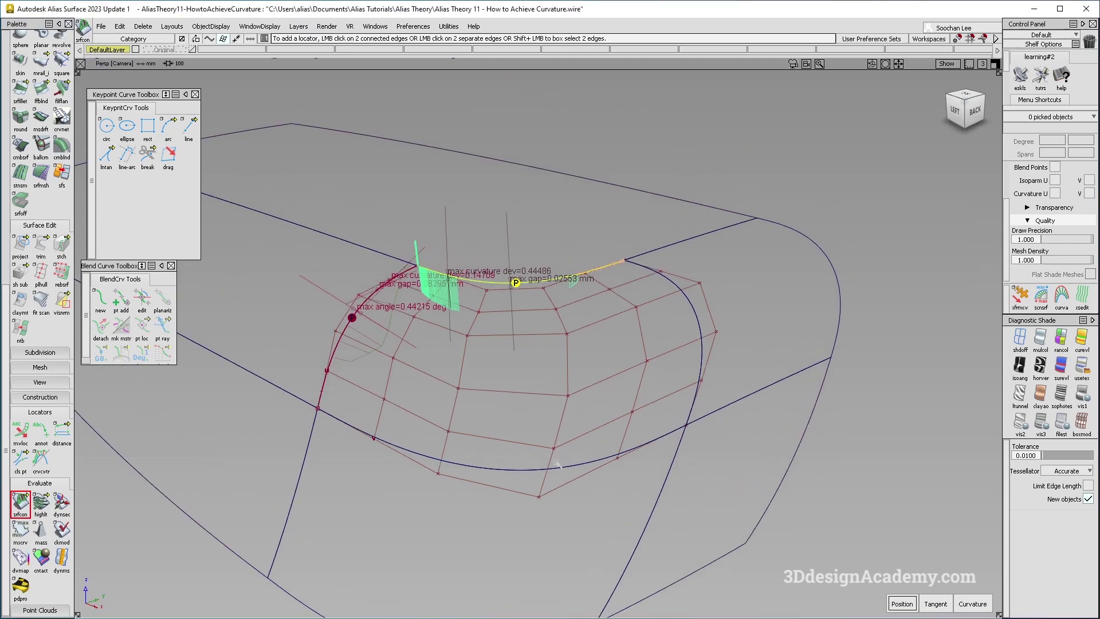
{"action": "left_click", "coordinate": [510, 470]}
{"action": "left_click", "coordinate": [699, 326]}
{"action": "left_click_drag", "start_coordinate": [564, 369], "coordinate": [585, 399], "text": "alt+shift"}
{"action": "mouse_move", "coordinate": [516, 390]}
{"action": "left_mouse_down", "text": "alt+shift"}
{"action": "mouse_move", "coordinate": [482, 347]}
{"action": "mouse_move", "coordinate": [439, 409]}
{"action": "left_mouse_up", "text": "alt+shift"}
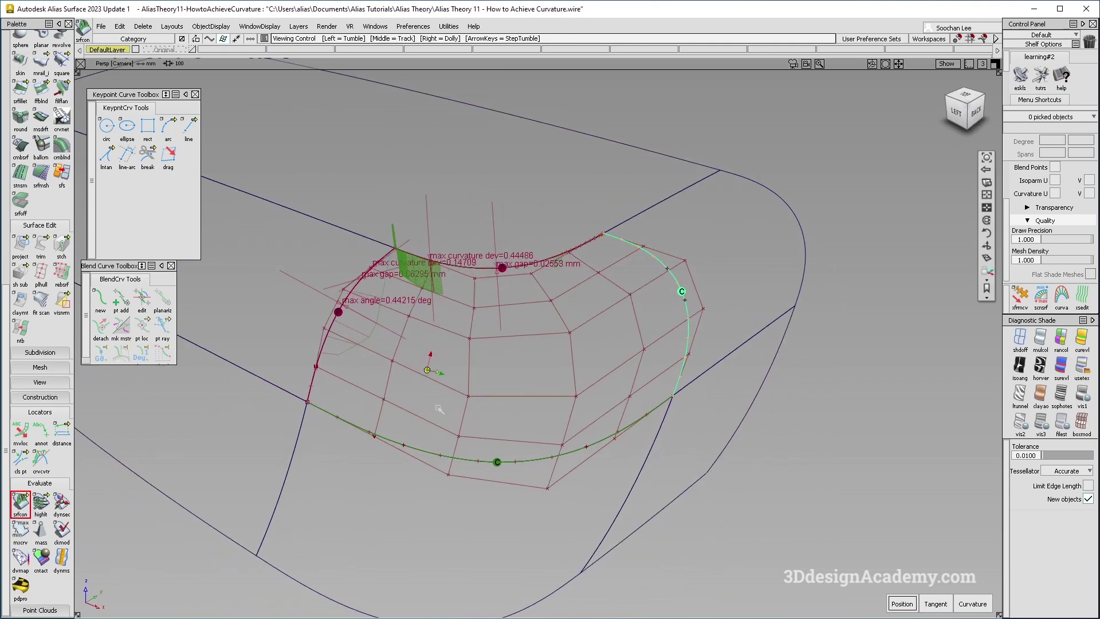
{"action": "middle_click_drag", "start_coordinate": [438, 393], "coordinate": [524, 407], "text": "alt+shift"}
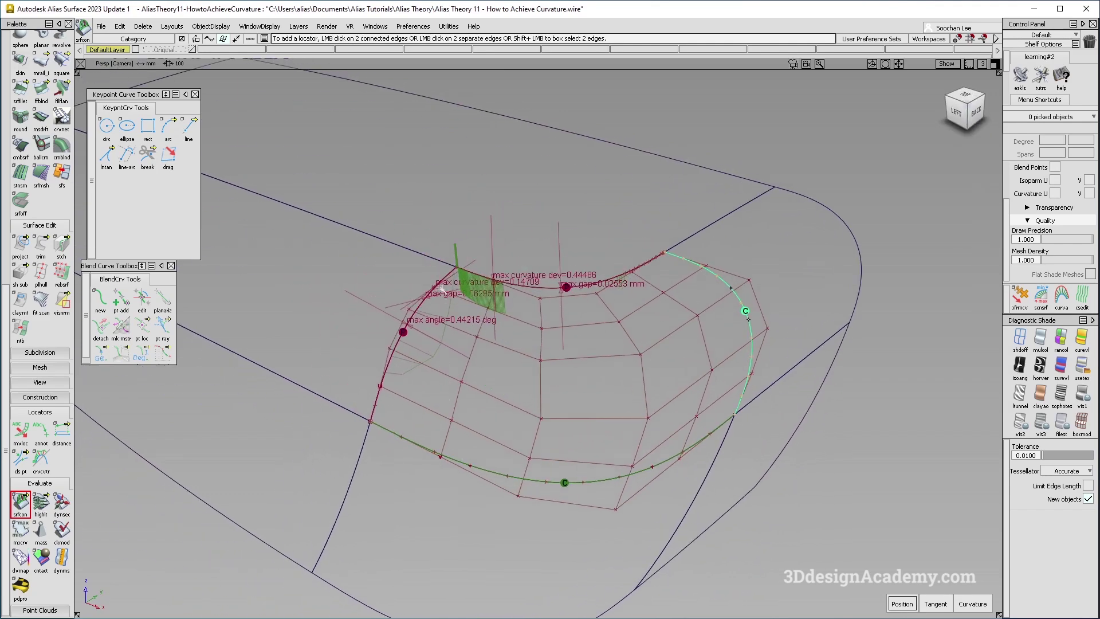
{"action": "right_click_drag", "start_coordinate": [545, 388], "coordinate": [486, 441], "text": "alt+shift"}
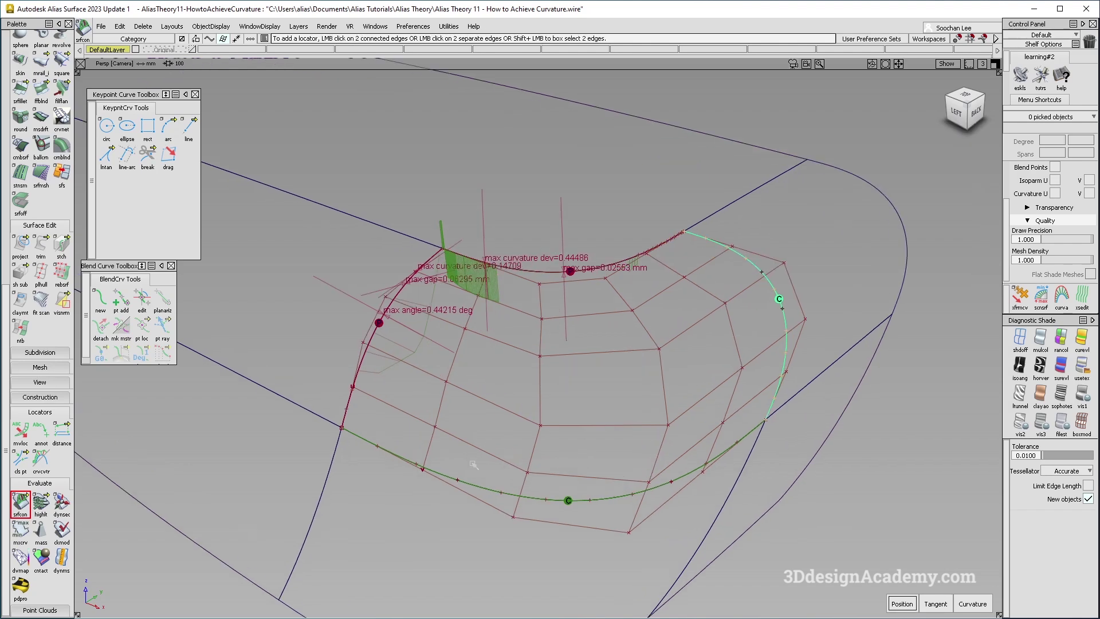
{"action": "left_click", "coordinate": [472, 476]}
- Align the patch edge shared with the long side surface to that surface, using G2 continuity and the Edge alignment type
{"action": "scroll", "coordinate": [42, 148], "scroll_direction": "up", "scroll_amount": 1}
{"action": "scroll", "coordinate": [41, 286], "scroll_direction": "up", "scroll_amount": 3}
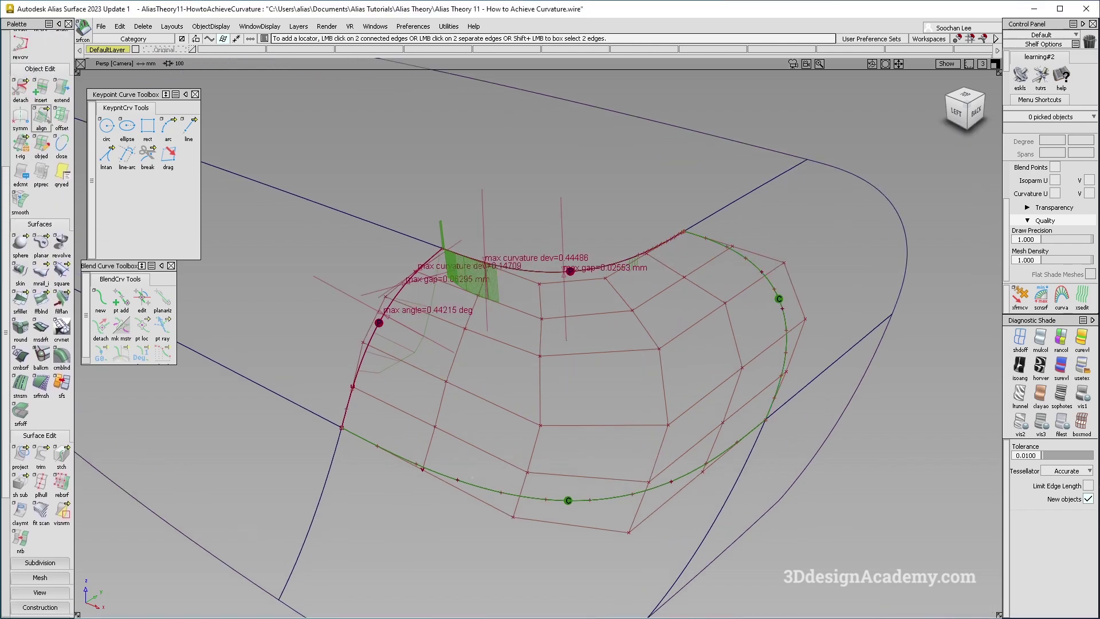
{"action": "double_click", "coordinate": [42, 116]}
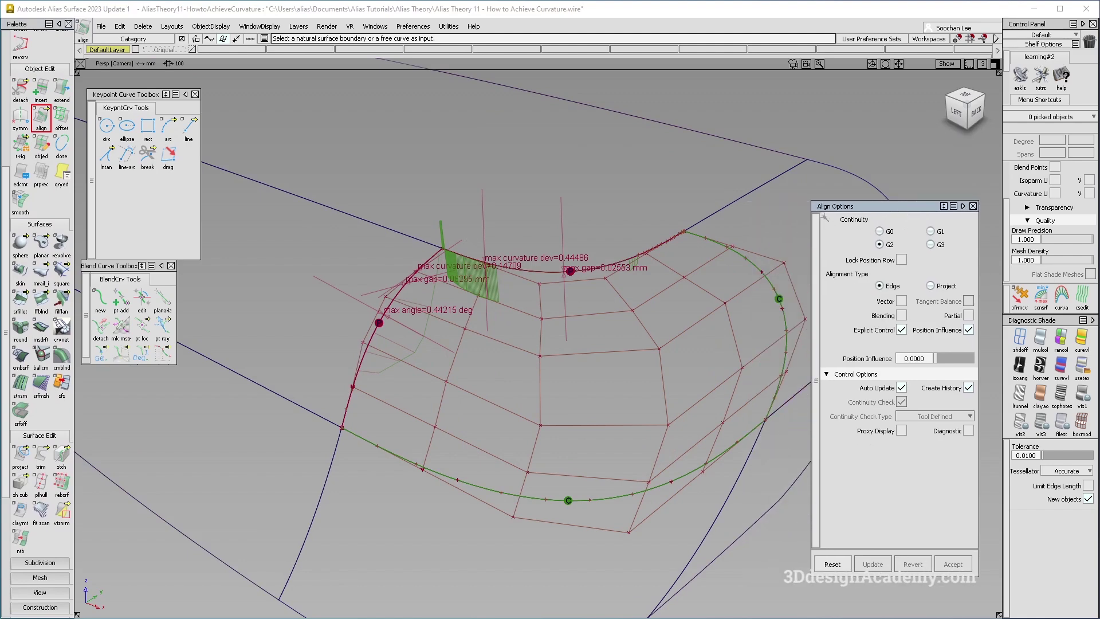
{"action": "left_click", "coordinate": [399, 302]}
{"action": "left_click", "coordinate": [426, 317]}
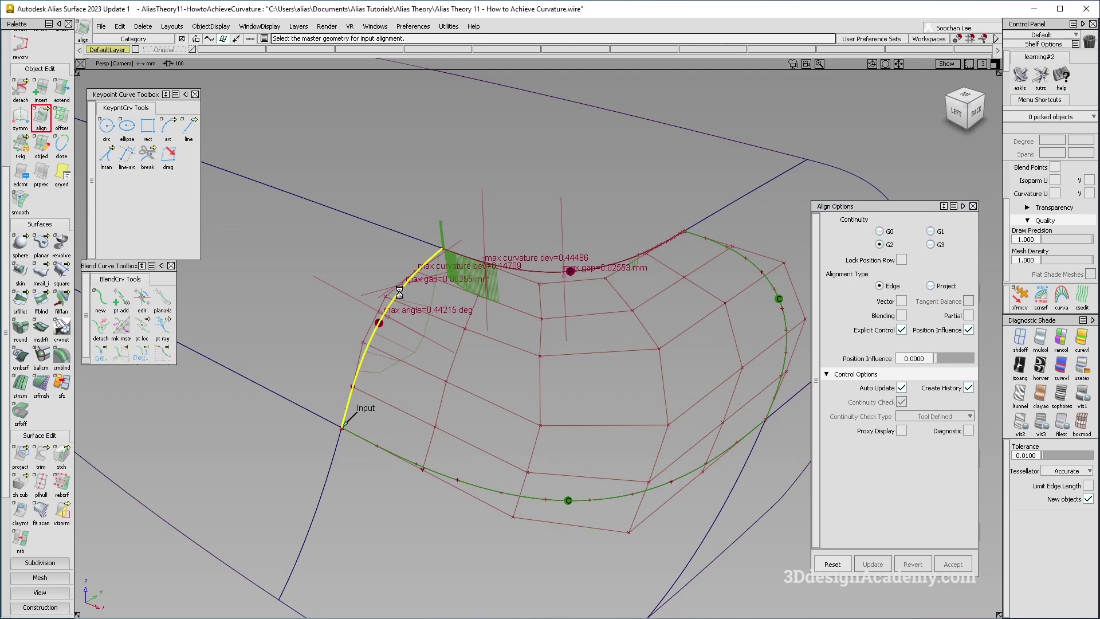
{"action": "left_click", "coordinate": [400, 292]}
- Display the long side surface's control hull and examine how the CV rows line up across the aligned edge
{"action": "mouse_move", "coordinate": [401, 298]}
{"action": "left_mouse_down", "text": "alt+shift"}
{"action": "mouse_move", "coordinate": [433, 350]}
{"action": "mouse_move", "coordinate": [447, 333]}
{"action": "mouse_move", "coordinate": [441, 318]}
{"action": "mouse_move", "coordinate": [459, 338]}
{"action": "mouse_move", "coordinate": [533, 294]}
{"action": "mouse_move", "coordinate": [461, 285]}
{"action": "mouse_move", "coordinate": [408, 294]}
{"action": "mouse_move", "coordinate": [392, 315]}
{"action": "left_mouse_up", "text": "alt+shift"}
{"action": "left_click_drag", "start_coordinate": [341, 466], "coordinate": [403, 293], "text": "alt+shift"}
{"action": "right_click_drag", "start_coordinate": [403, 294], "coordinate": [432, 343], "text": "alt+shift"}
{"action": "left_click_drag", "start_coordinate": [432, 343], "coordinate": [385, 265], "text": "ctrl+shift"}
{"action": "right_click_drag", "start_coordinate": [387, 278], "coordinate": [468, 275], "text": "alt+shift"}
{"action": "scroll", "coordinate": [484, 304], "scroll_direction": "down", "scroll_amount": 6}
{"action": "left_click_drag", "start_coordinate": [565, 216], "coordinate": [486, 290], "text": "alt+shift"}
- Reopen the corner patch's Align settings and raise Position Influence through 0.5 and 0.85 to 1.0
{"action": "left_click", "coordinate": [487, 290]}
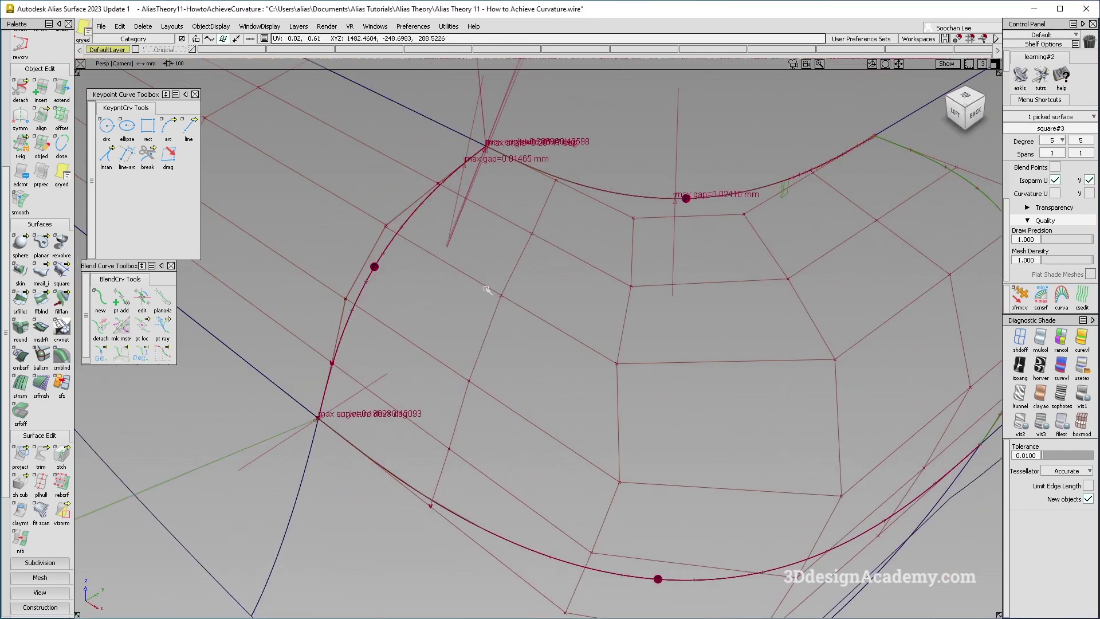
{"action": "key", "text": "a"}
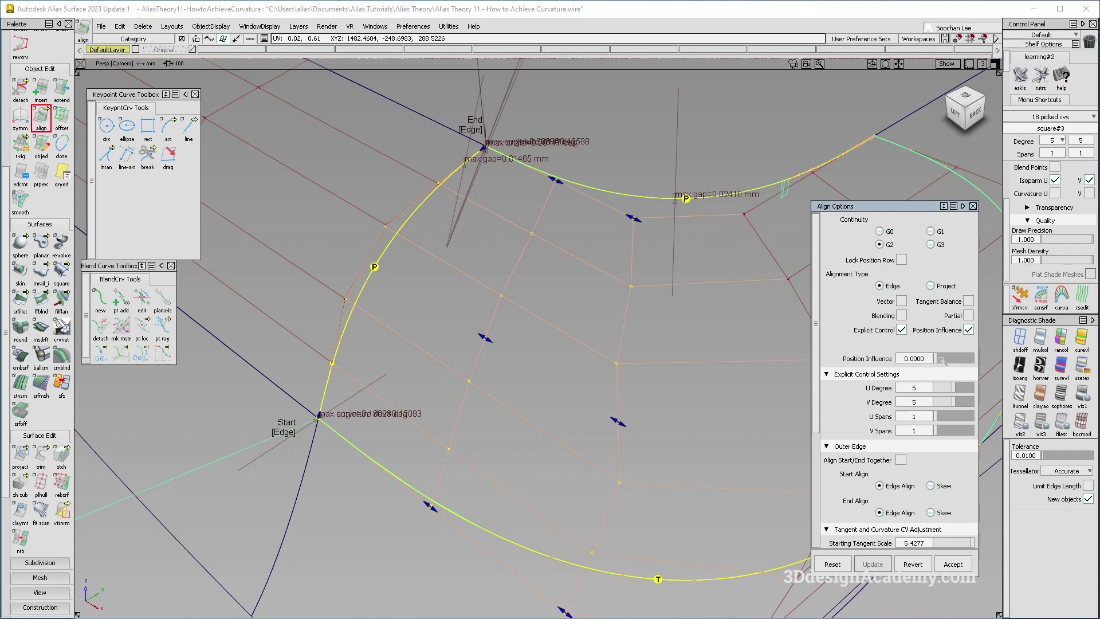
{"action": "left_click_drag", "start_coordinate": [941, 359], "coordinate": [953, 359]}
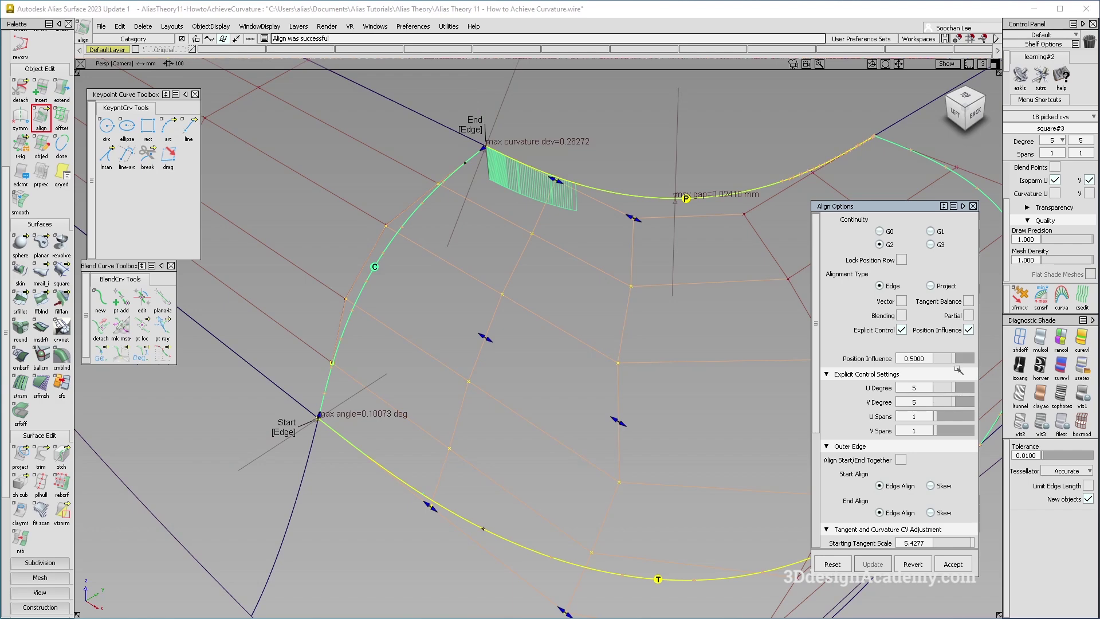
{"action": "left_click_drag", "start_coordinate": [960, 361], "coordinate": [970, 359]}
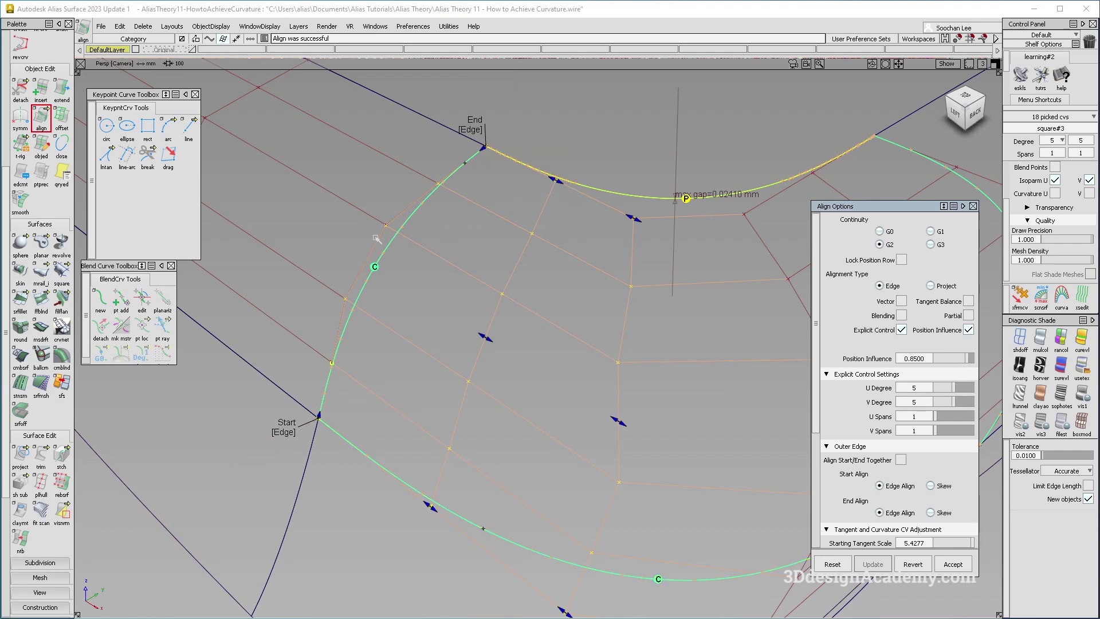
{"action": "left_click", "coordinate": [396, 232], "text": "alt+shift"}
{"action": "mouse_move", "coordinate": [458, 231]}
{"action": "right_mouse_down", "text": "alt+shift"}
{"action": "mouse_move", "coordinate": [358, 202]}
{"action": "mouse_move", "coordinate": [436, 238]}
{"action": "mouse_move", "coordinate": [355, 194]}
{"action": "mouse_move", "coordinate": [401, 212]}
{"action": "mouse_move", "coordinate": [479, 290]}
{"action": "mouse_move", "coordinate": [464, 249]}
{"action": "right_mouse_up", "text": "alt+shift"}
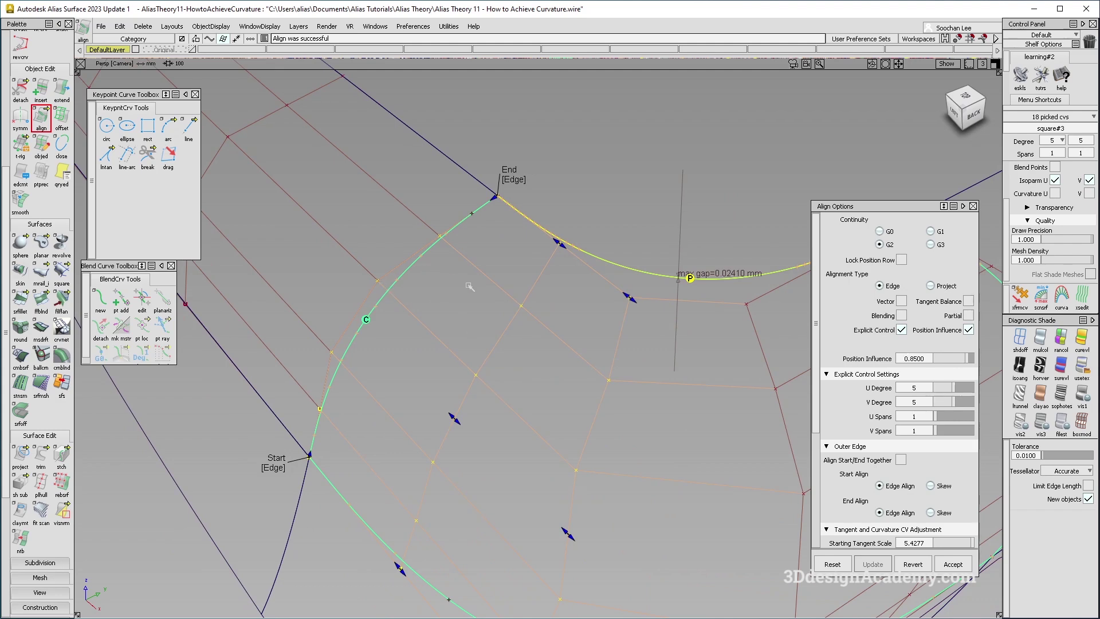
{"action": "left_click_drag", "start_coordinate": [969, 360], "coordinate": [1037, 363]}
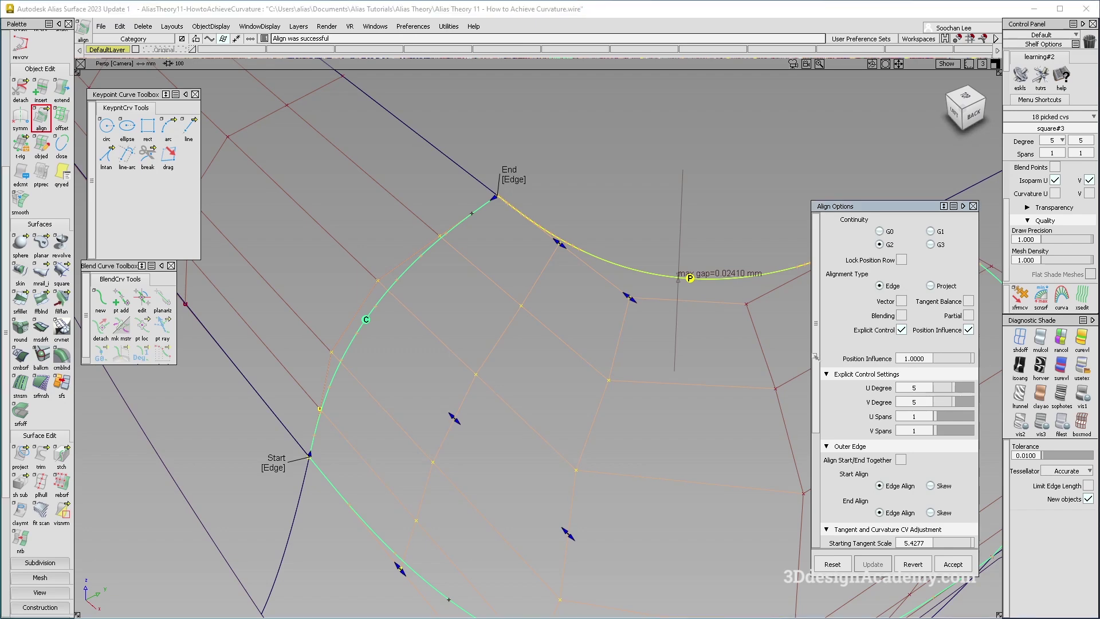
{"action": "right_click_drag", "start_coordinate": [402, 276], "coordinate": [457, 266], "text": "alt+shift"}
{"action": "right_click_drag", "start_coordinate": [536, 213], "coordinate": [538, 250], "text": "alt+shift"}
{"action": "middle_click_drag", "start_coordinate": [538, 250], "coordinate": [519, 250], "text": "alt+shift"}
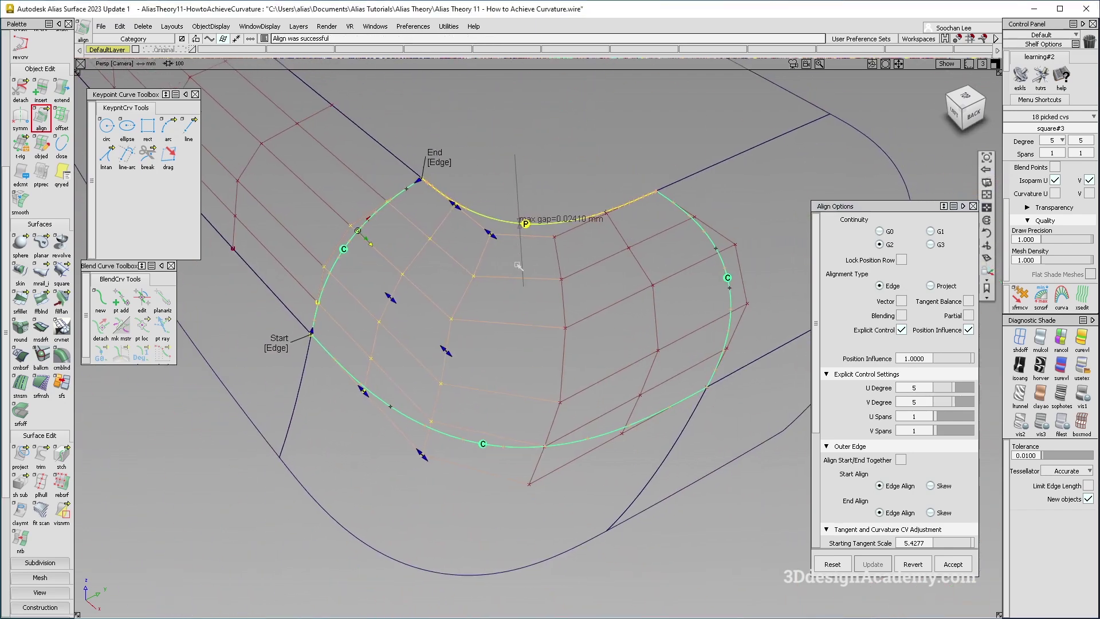
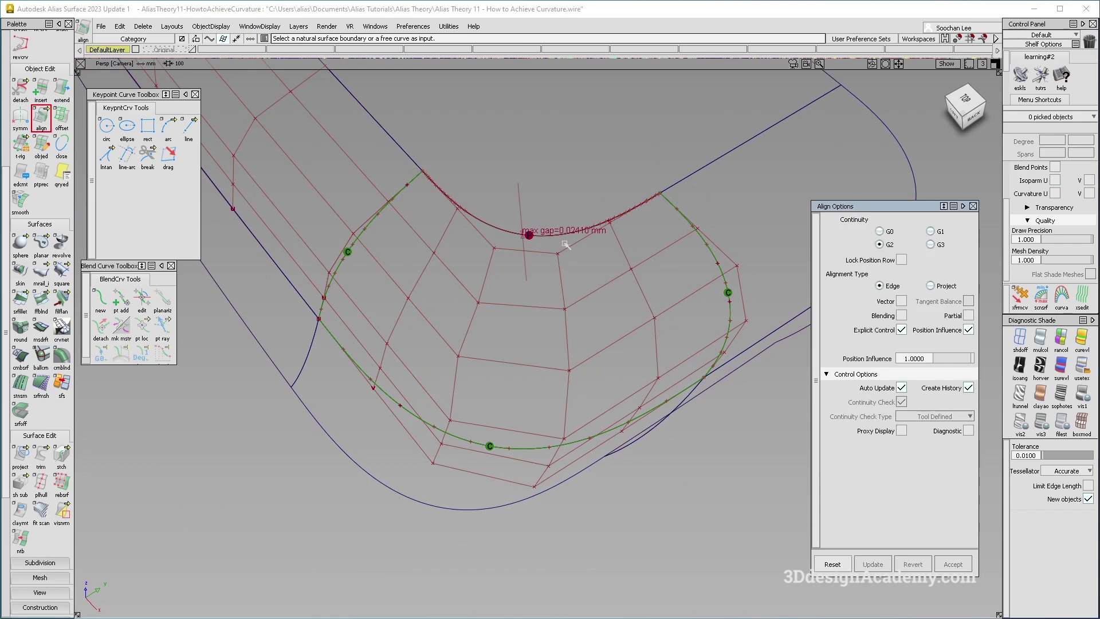
- Align the patch's concave upper edge to the top surface with G2 continuity, accepting removal of the patch's construction history
{"action": "left_click", "coordinate": [566, 234]}
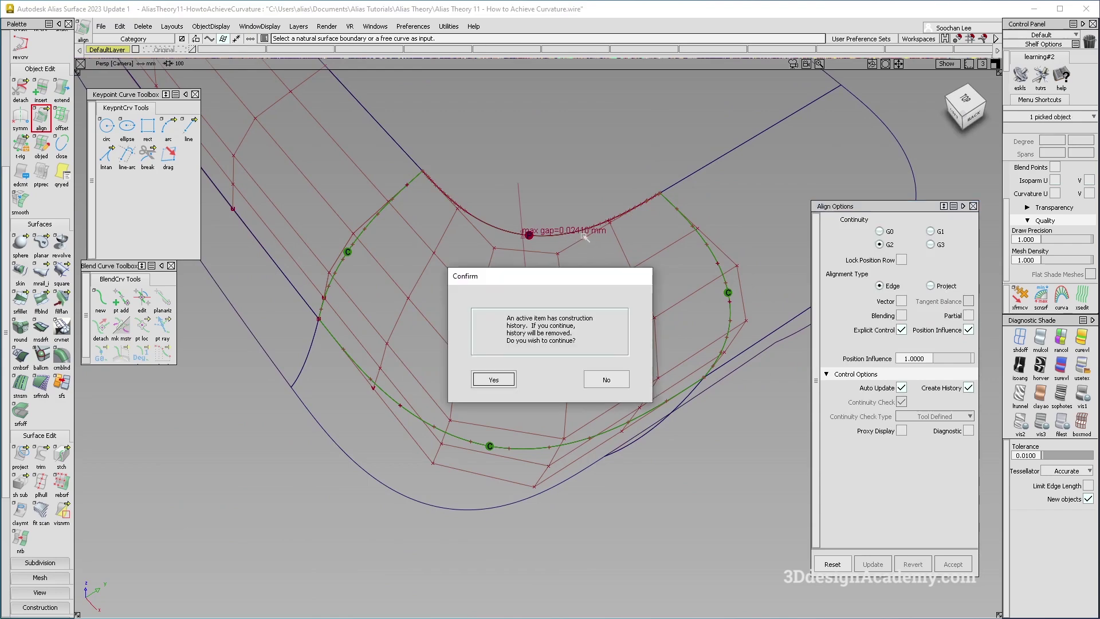
{"action": "key", "text": "Return"}
{"action": "left_click", "coordinate": [571, 236]}
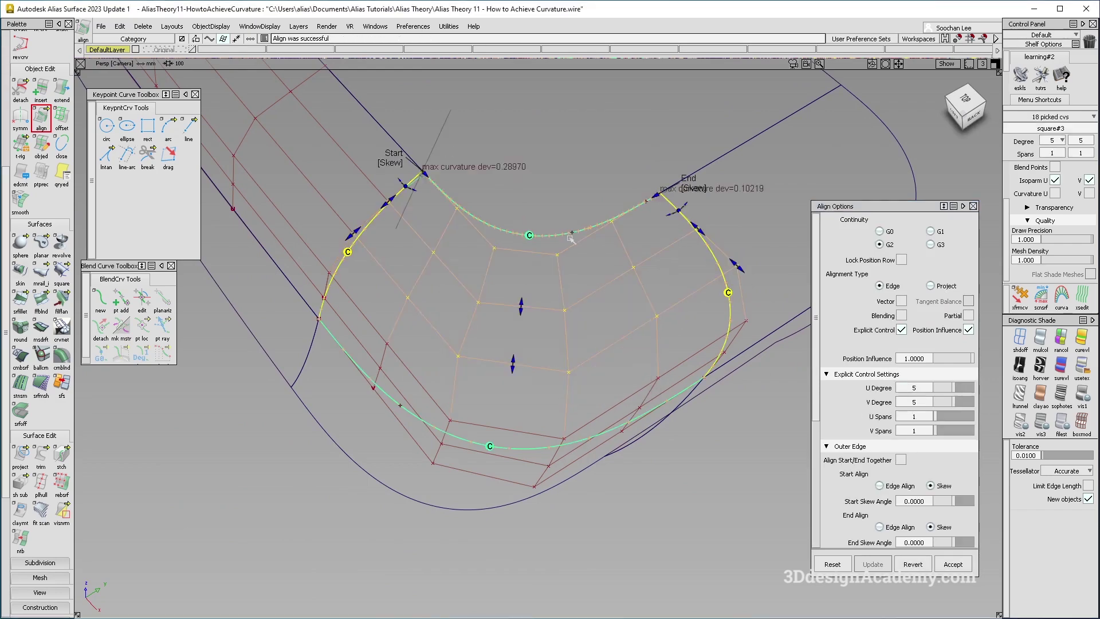
{"action": "left_click_drag", "start_coordinate": [596, 319], "coordinate": [595, 281], "text": "alt+shift"}
{"action": "left_click_drag", "start_coordinate": [712, 274], "coordinate": [696, 244], "text": "alt+shift"}
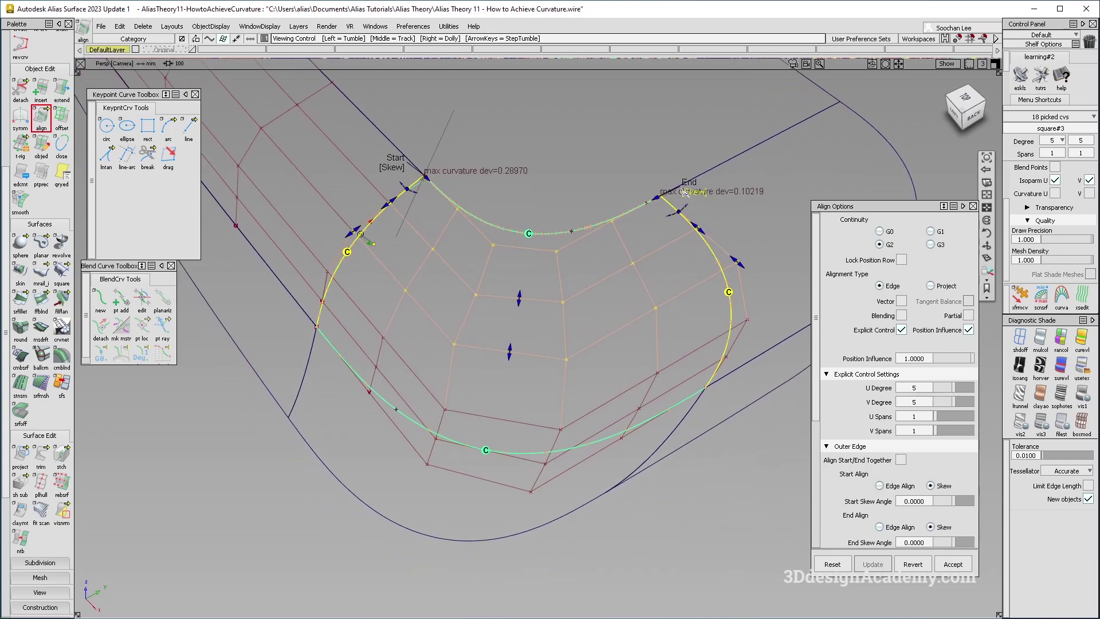
{"action": "middle_click_drag", "start_coordinate": [670, 251], "coordinate": [584, 253], "text": "alt+shift"}
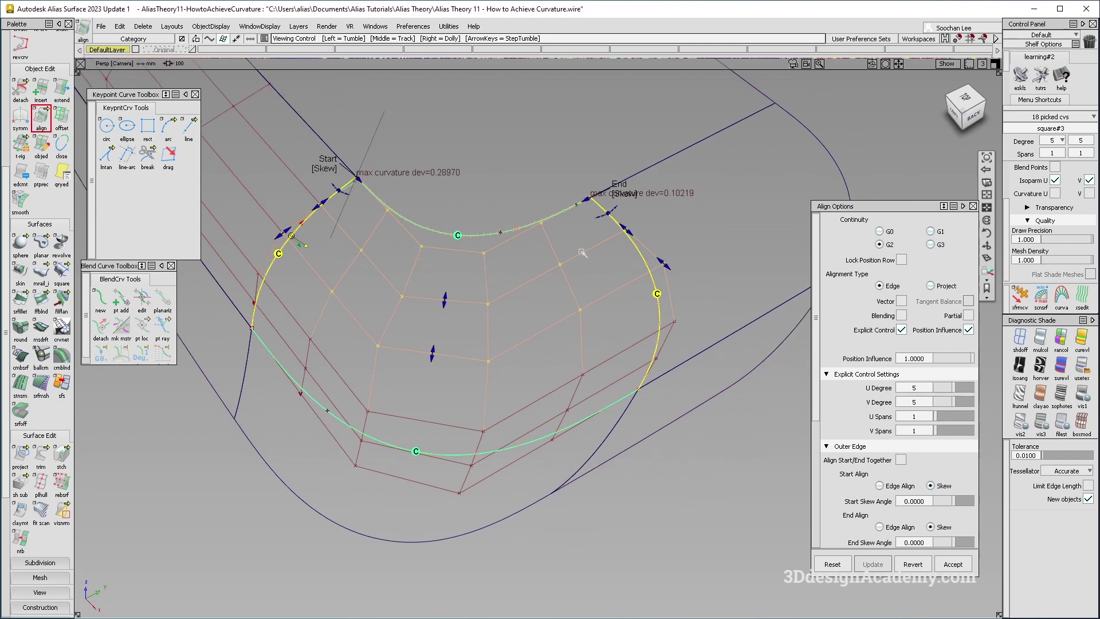
- Pick the corner patch and delete its construction history
{"action": "left_click_drag", "start_coordinate": [577, 385], "coordinate": [578, 305], "text": "ctrl+shift"}
{"action": "left_click_drag", "start_coordinate": [611, 246], "coordinate": [568, 291], "text": "ctrl+shift"}
{"action": "left_click", "coordinate": [571, 280]}
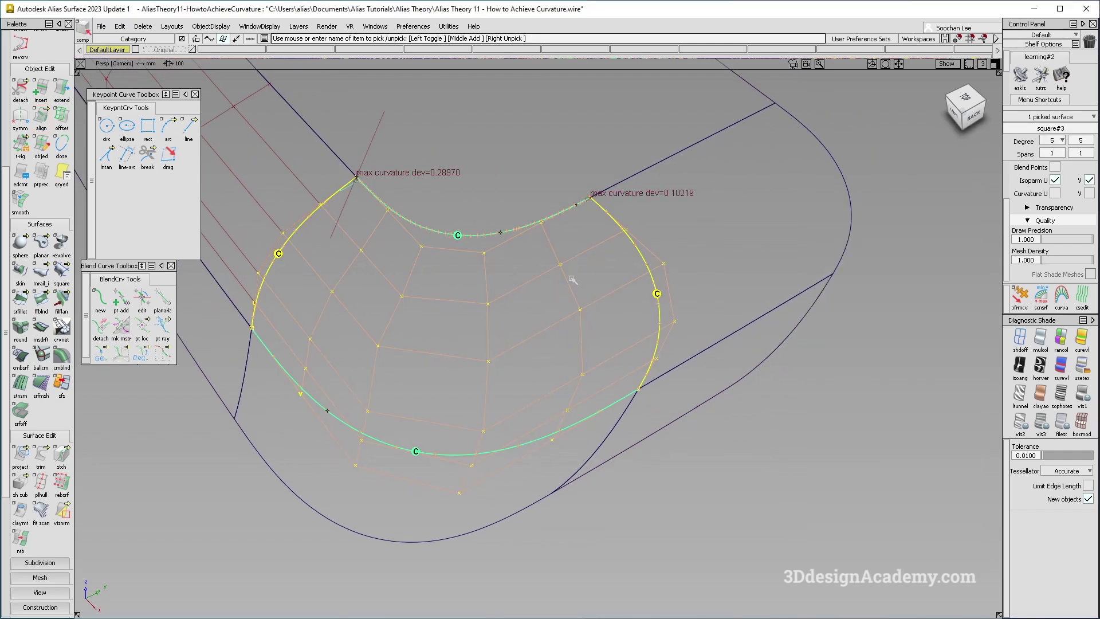
{"action": "left_click_drag", "start_coordinate": [567, 293], "coordinate": [580, 262], "text": "alt+shift"}
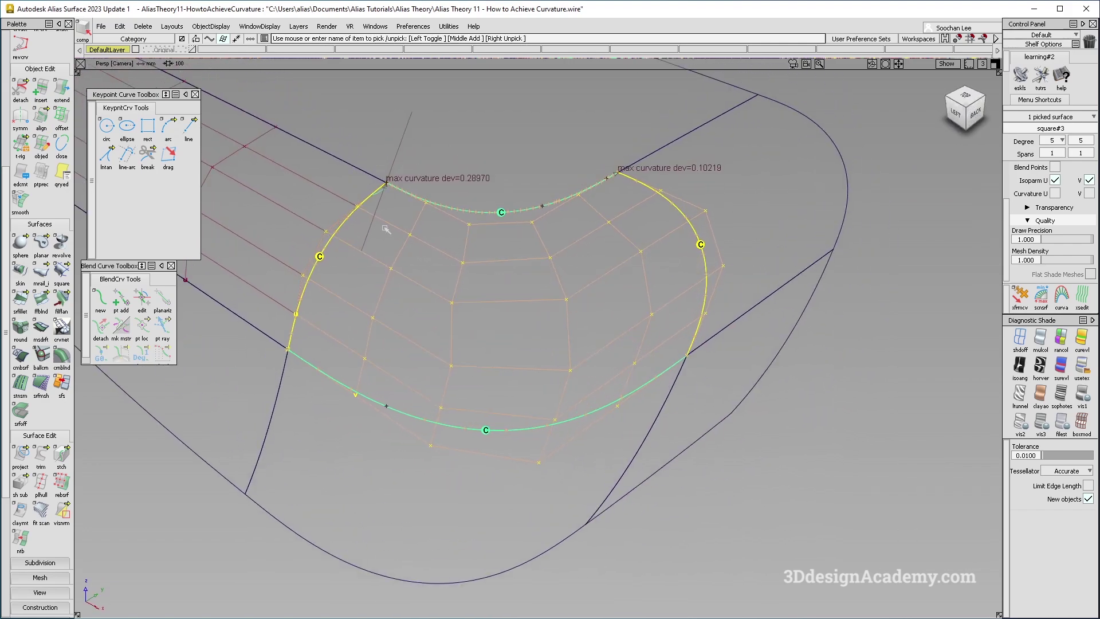
{"action": "left_click_drag", "start_coordinate": [573, 196], "coordinate": [541, 247], "text": "alt+shift"}
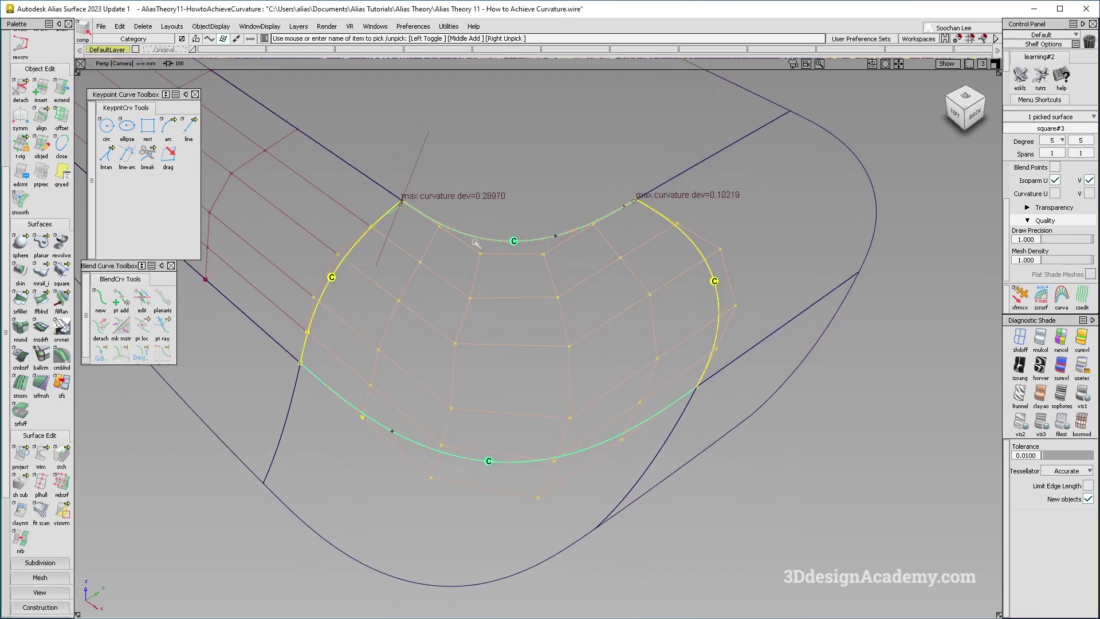
{"action": "left_click", "coordinate": [143, 26]}
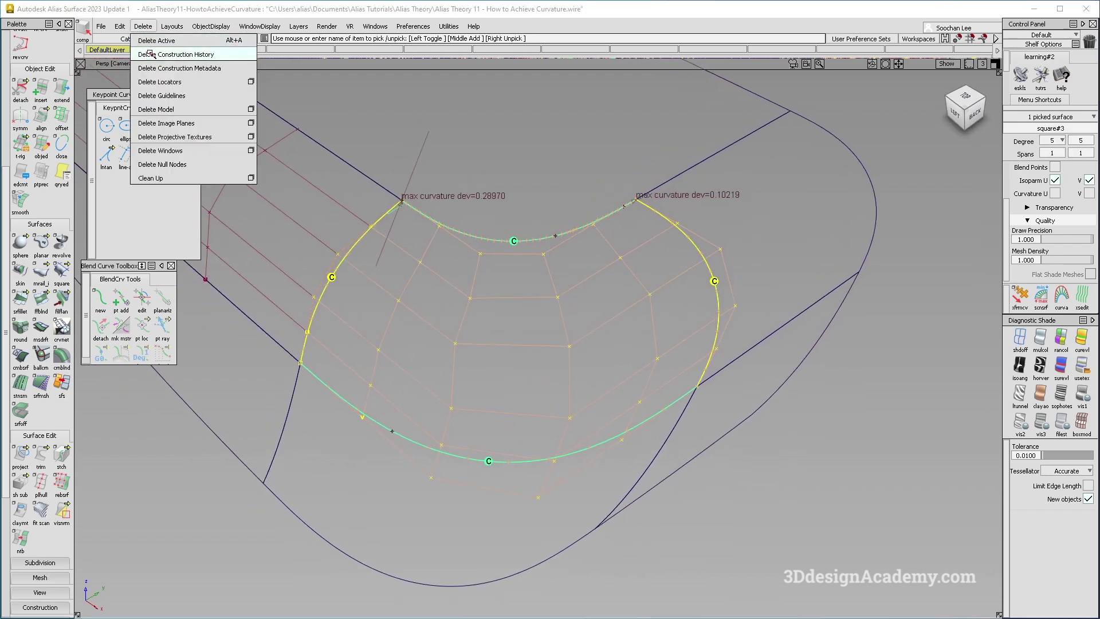
{"action": "left_click", "coordinate": [150, 54]}
{"action": "key", "text": "Return"}
- Unpick the corner patch and inspect the continuity check at both ends of its concave upper edge
{"action": "left_click_drag", "start_coordinate": [716, 269], "coordinate": [674, 251], "text": "ctrl+shift"}
{"action": "right_click_drag", "start_coordinate": [675, 225], "coordinate": [693, 219], "text": "alt+shift"}
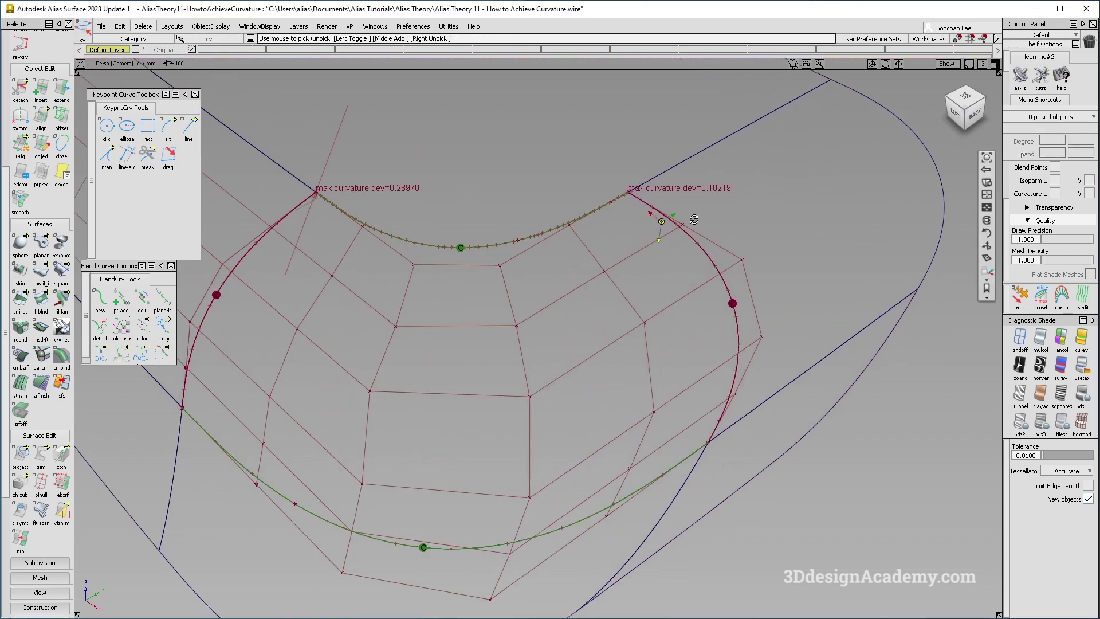
{"action": "left_click_drag", "start_coordinate": [693, 220], "coordinate": [623, 240], "text": "alt+shift"}
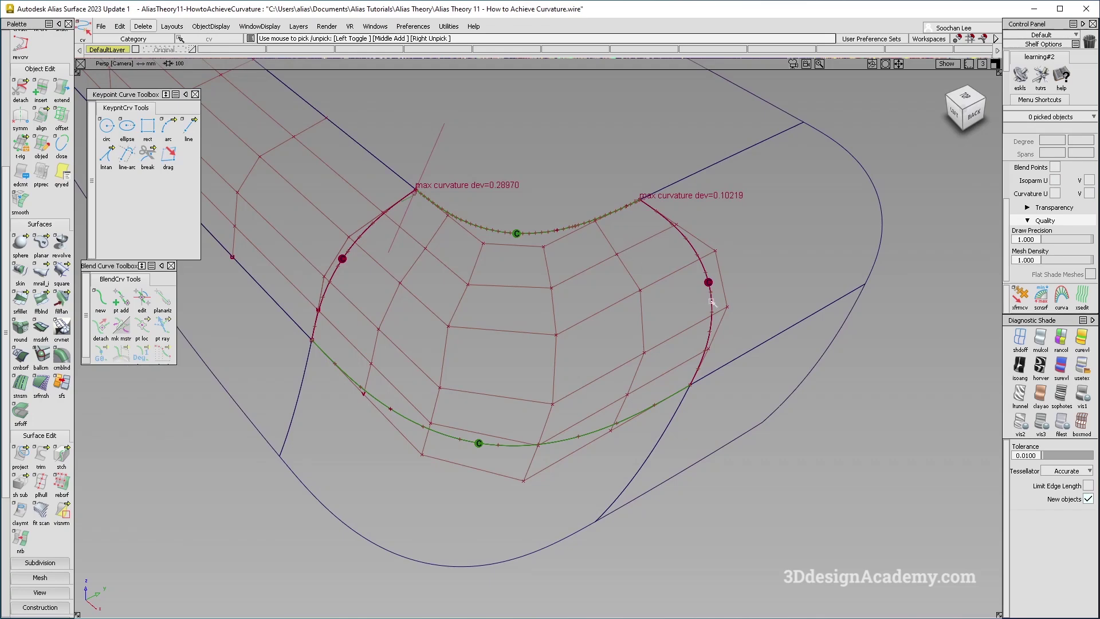
{"action": "left_click_drag", "start_coordinate": [704, 299], "coordinate": [682, 265], "text": "alt+shift"}
{"action": "left_click", "coordinate": [642, 218], "text": "alt+shift"}
{"action": "right_click_drag", "start_coordinate": [642, 218], "coordinate": [660, 218], "text": "alt+shift"}
{"action": "left_click_drag", "start_coordinate": [660, 219], "coordinate": [683, 225], "text": "alt+shift"}
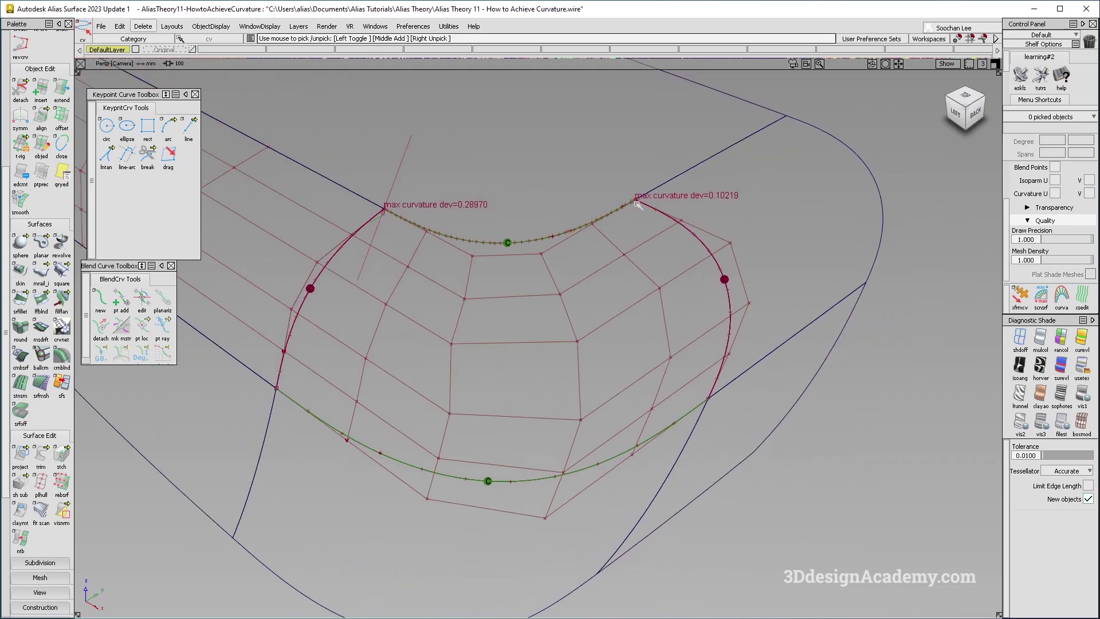
{"action": "scroll", "coordinate": [637, 204], "scroll_direction": "up", "scroll_amount": 2}
{"action": "middle_click_drag", "start_coordinate": [665, 235], "coordinate": [660, 257], "text": "alt+shift"}
{"action": "left_click_drag", "start_coordinate": [695, 359], "coordinate": [648, 248], "text": "alt+shift"}
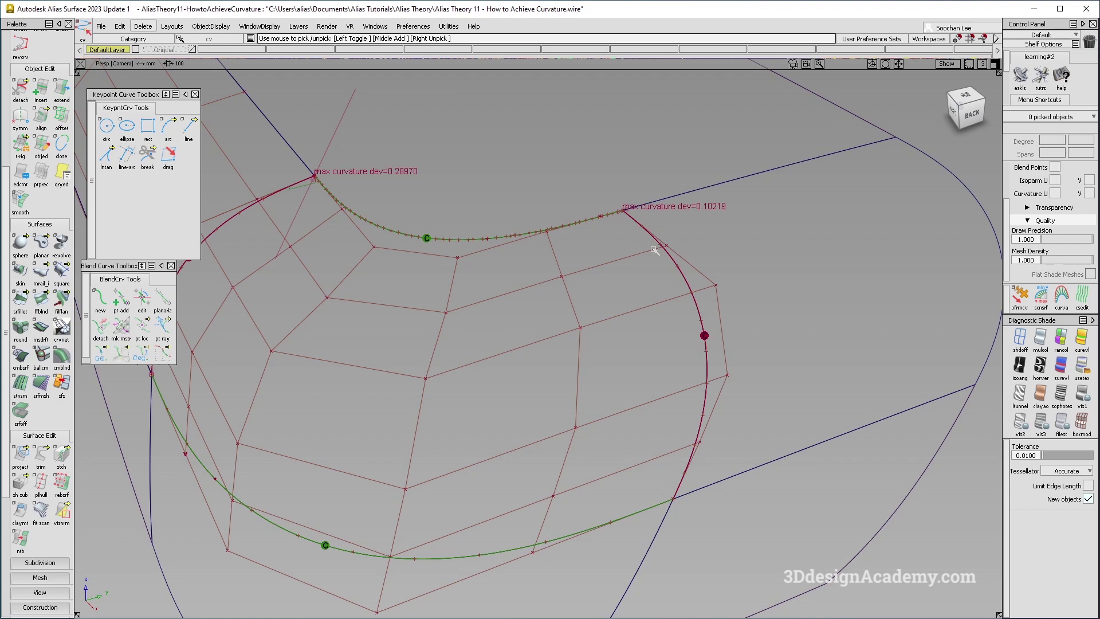
- Examine how the patch's hull CVs near the right corner control curvature along the right side edge
{"action": "left_click_drag", "start_coordinate": [655, 251], "coordinate": [682, 315], "text": "alt+shift"}
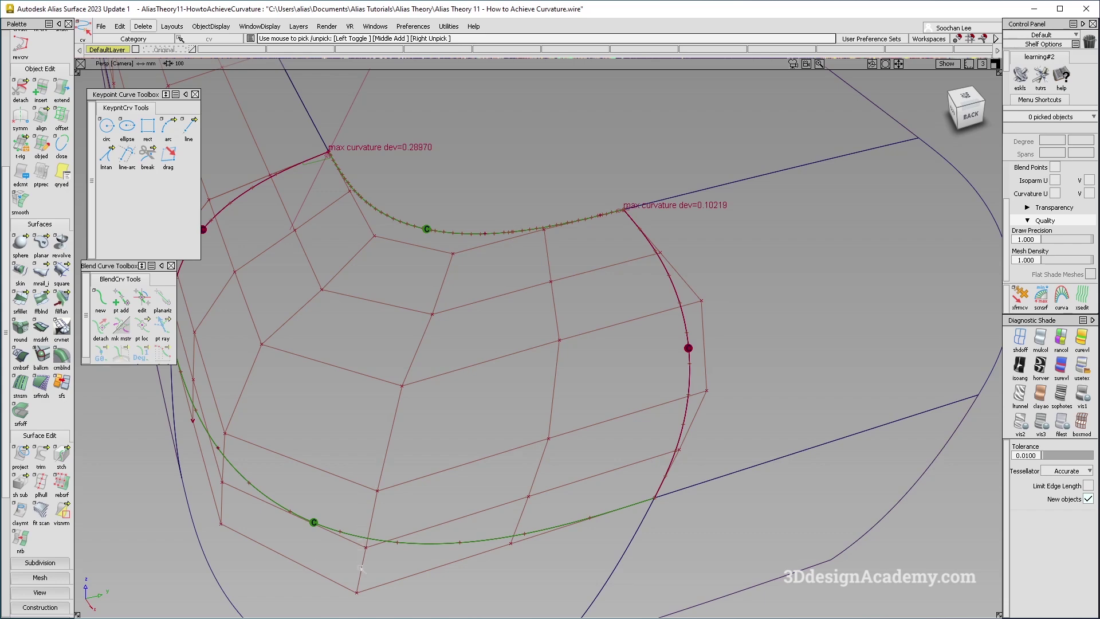
{"action": "left_click_drag", "start_coordinate": [443, 398], "coordinate": [608, 216], "text": "alt+shift"}
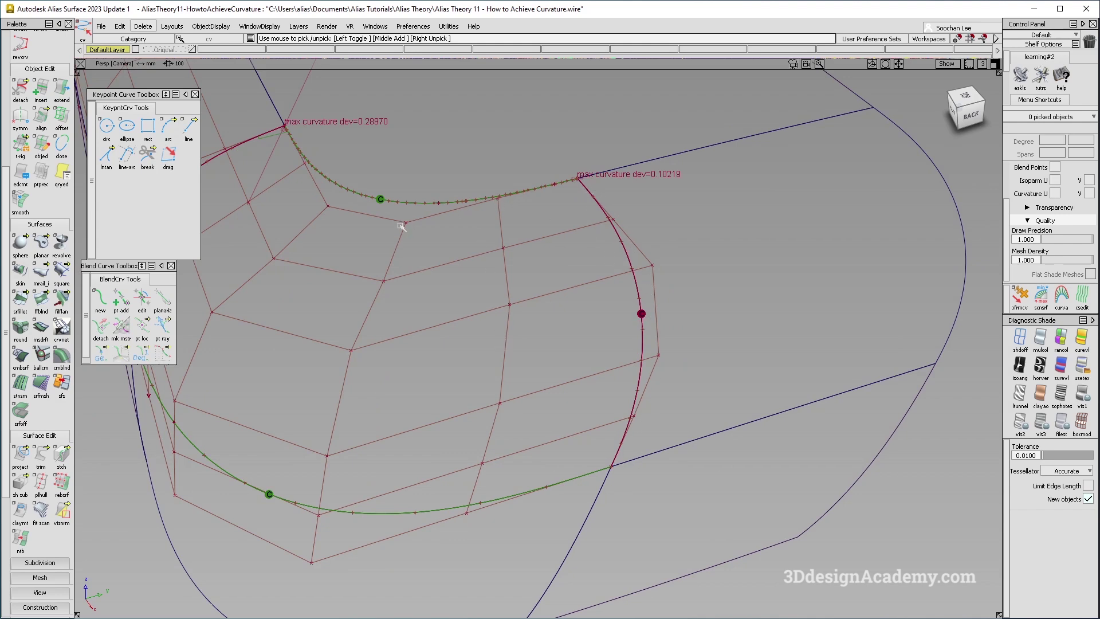
{"action": "left_click_drag", "start_coordinate": [644, 257], "coordinate": [654, 291], "text": "alt+shift"}
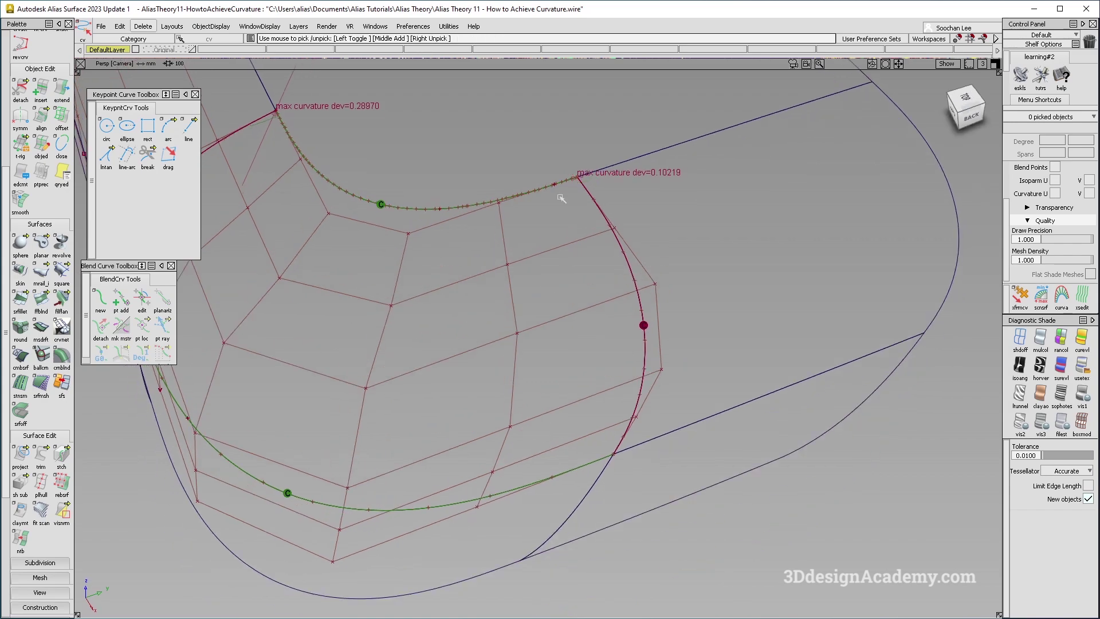
{"action": "left_click_drag", "start_coordinate": [580, 204], "coordinate": [539, 265], "text": "alt+shift"}
{"action": "left_click_drag", "start_coordinate": [629, 228], "coordinate": [597, 232], "text": "alt+shift"}
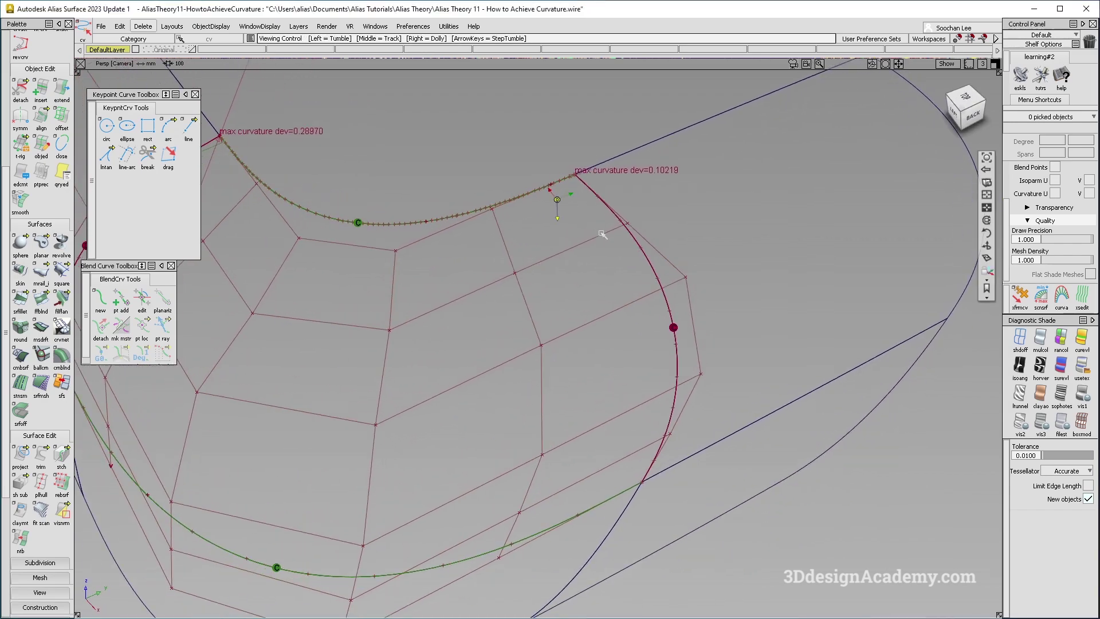
{"action": "left_click_drag", "start_coordinate": [466, 282], "coordinate": [443, 205], "text": "alt+shift"}
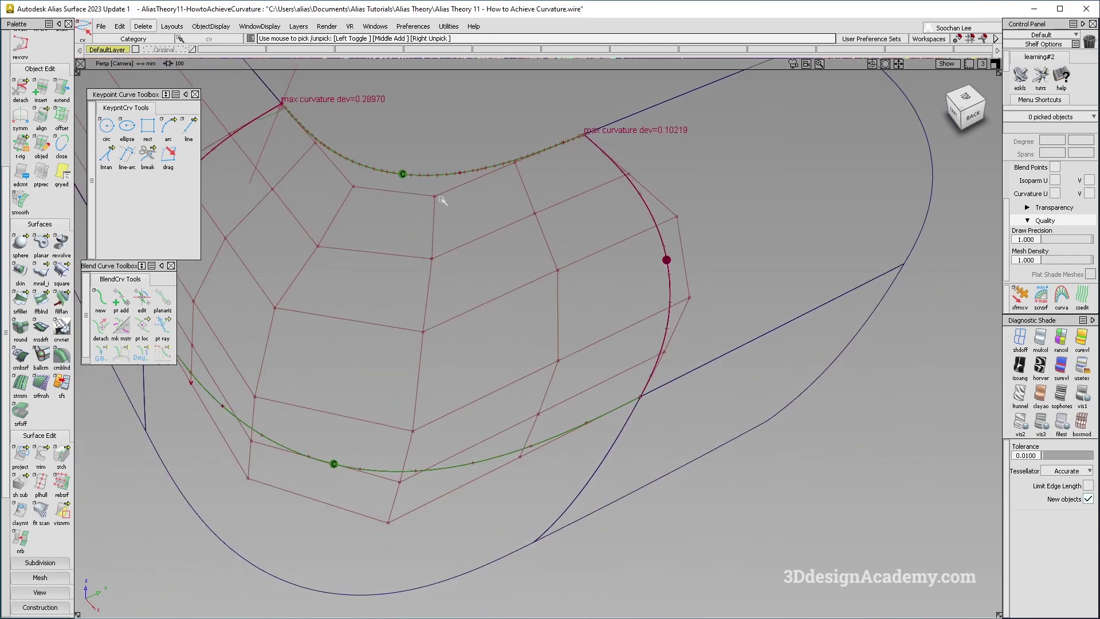
{"action": "left_click_drag", "start_coordinate": [427, 327], "coordinate": [508, 258], "text": "alt+shift"}
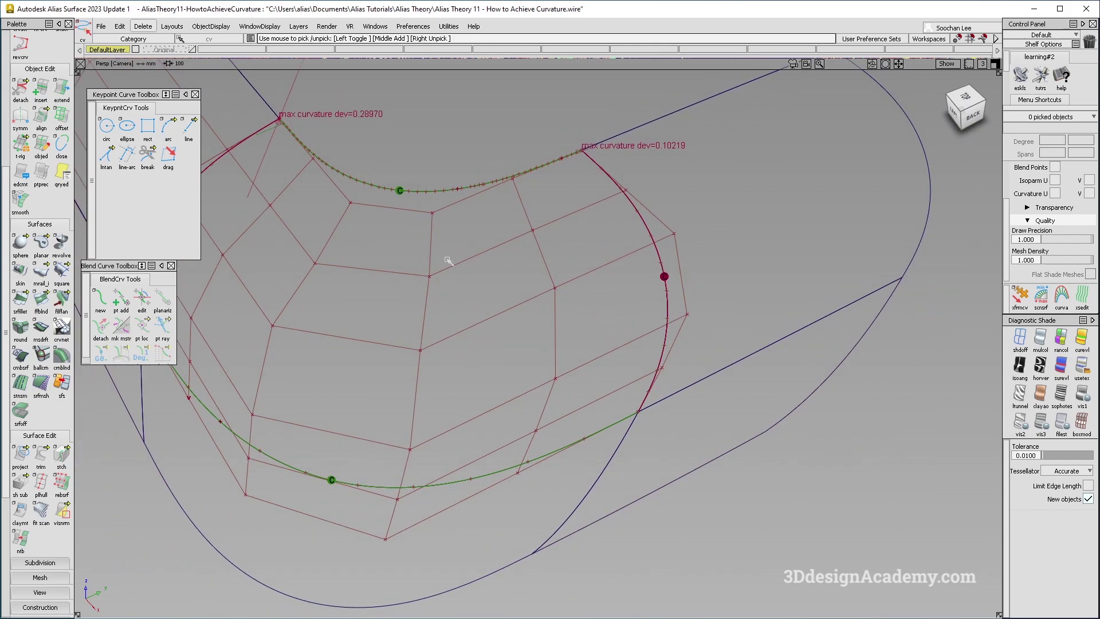
{"action": "left_click_drag", "start_coordinate": [422, 227], "coordinate": [432, 217], "text": "ctrl+shift"}
{"action": "left_click_drag", "start_coordinate": [443, 217], "coordinate": [453, 209], "text": "ctrl+shift"}
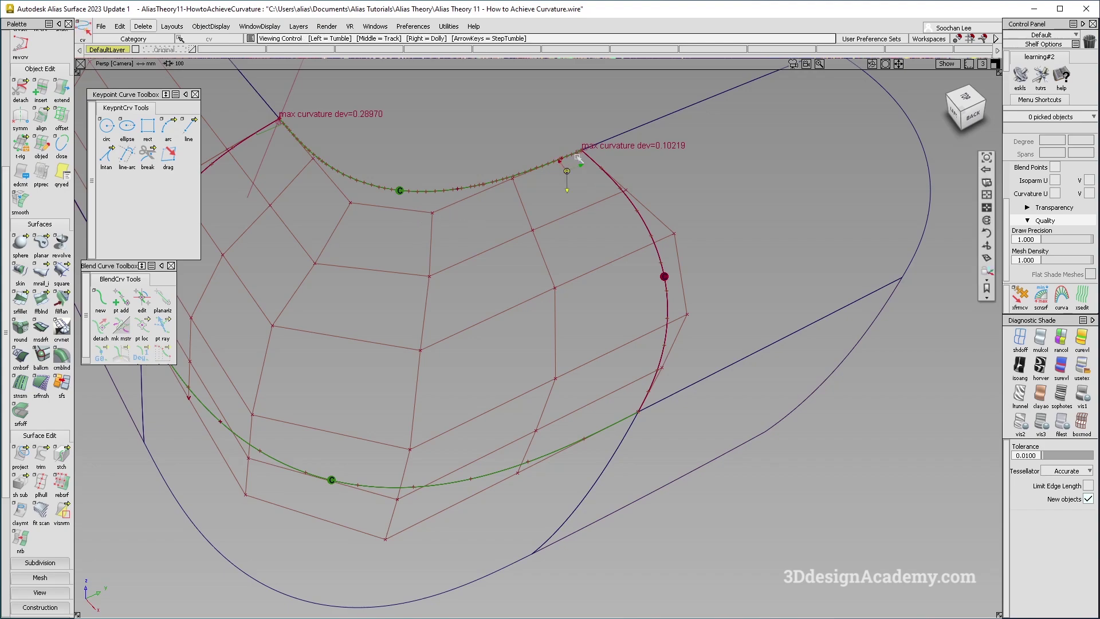
{"action": "right_click_drag", "start_coordinate": [577, 157], "coordinate": [572, 203], "text": "alt+shift"}
{"action": "left_click_drag", "start_coordinate": [573, 204], "coordinate": [685, 211], "text": "alt+shift"}
{"action": "left_click_drag", "start_coordinate": [695, 479], "coordinate": [634, 219], "text": "alt+shift"}
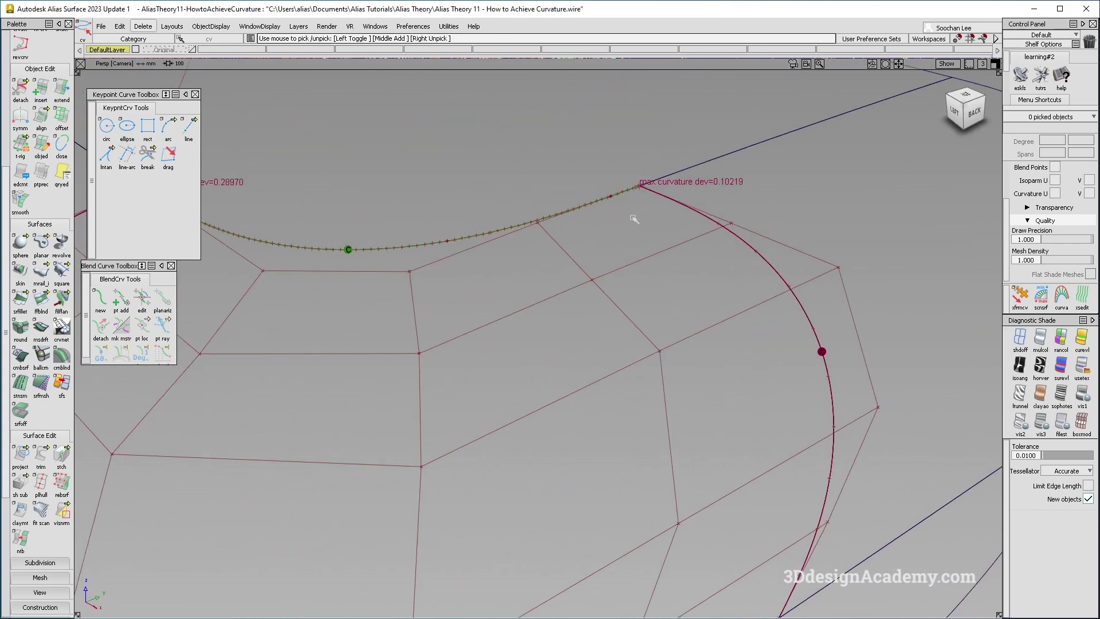
{"action": "left_click_drag", "start_coordinate": [474, 295], "coordinate": [344, 291], "text": "alt+shift"}
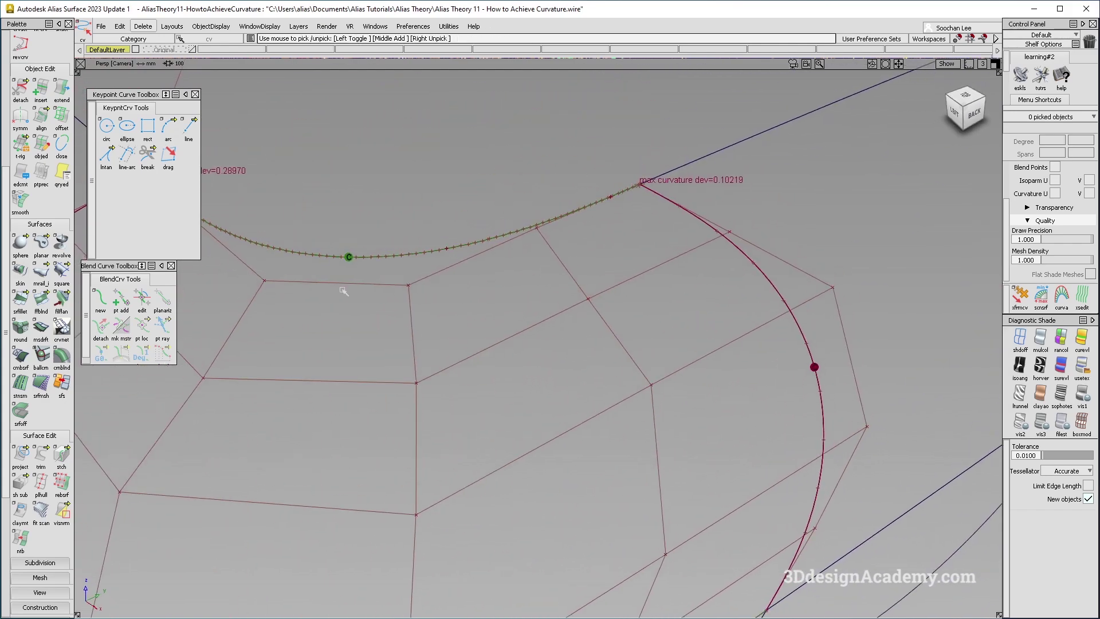
- Nudge the concave edge's third CV from the right corner along the surface normal until the right side edge passes the curvature check
{"action": "left_click", "coordinate": [408, 284]}
{"action": "right_click_drag", "start_coordinate": [410, 290], "coordinate": [450, 275], "text": "alt+shift"}
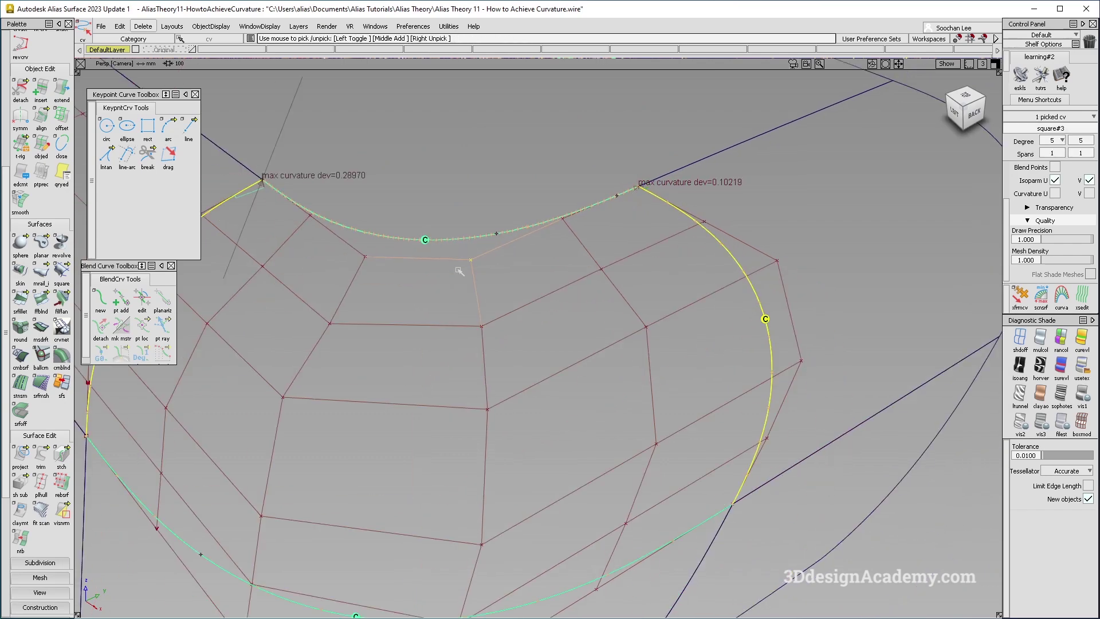
{"action": "middle_click_drag", "start_coordinate": [521, 408], "coordinate": [498, 400], "text": "alt+shift"}
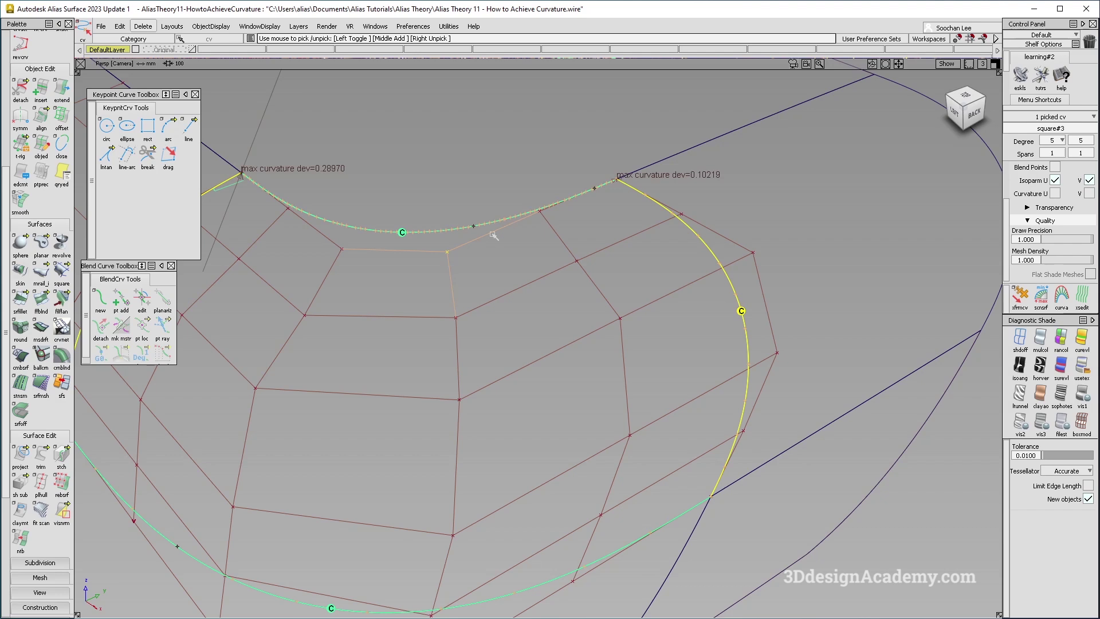
{"action": "right_click_drag", "start_coordinate": [466, 246], "coordinate": [497, 240], "text": "alt+shift"}
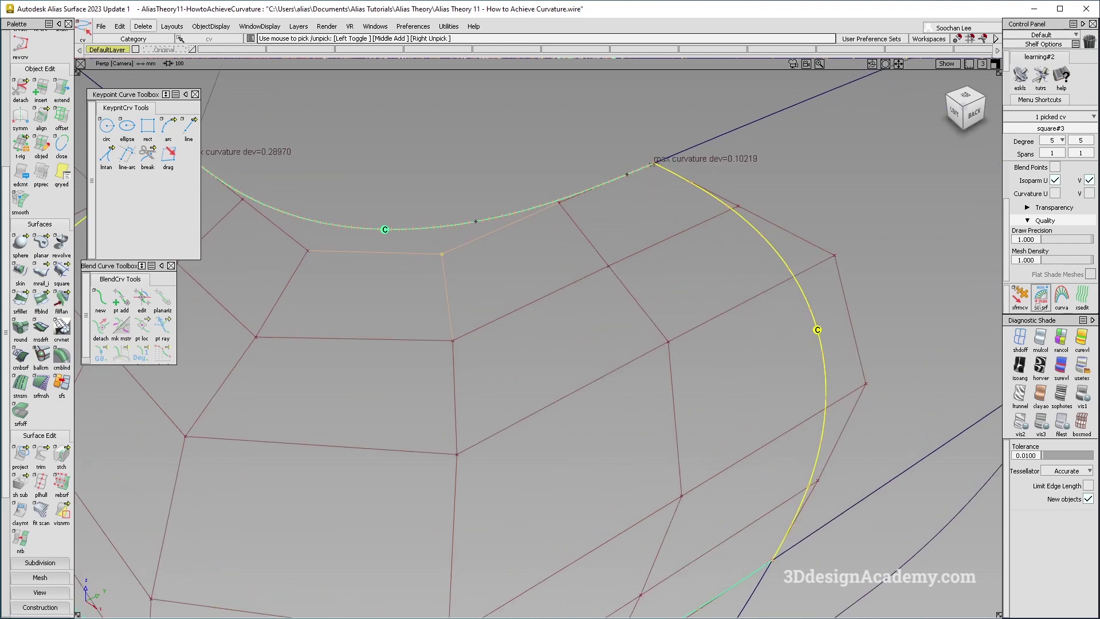
{"action": "left_click", "coordinate": [1020, 297]}
{"action": "key", "text": "space"}
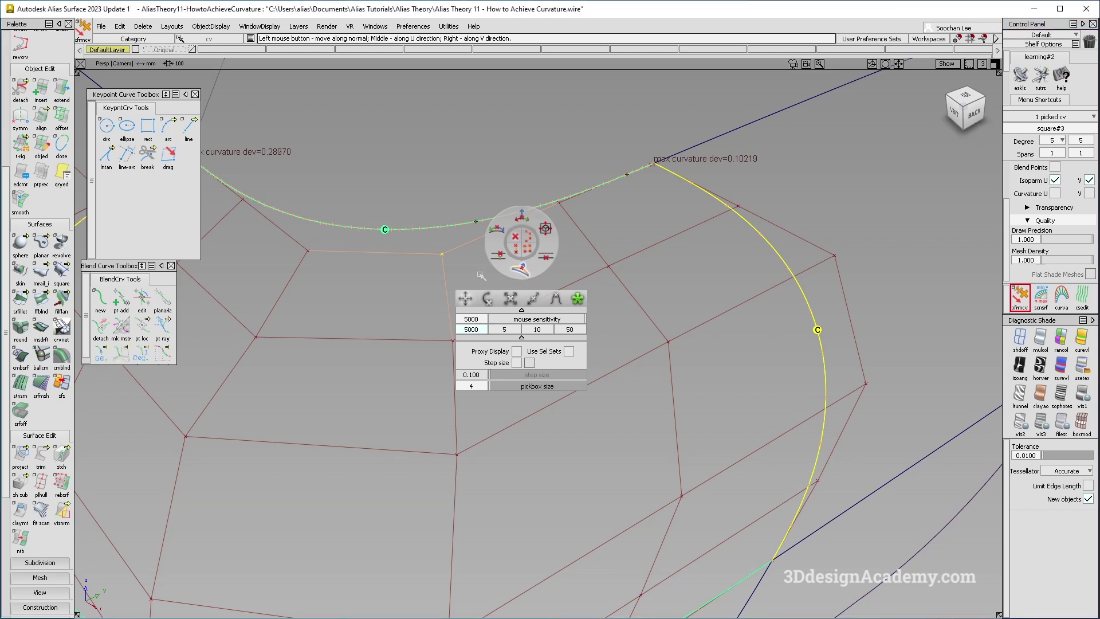
{"action": "middle_click_drag", "start_coordinate": [508, 270], "coordinate": [508, 319], "text": "alt+shift"}
{"action": "right_click_drag", "start_coordinate": [454, 342], "coordinate": [523, 322], "text": "alt+shift"}
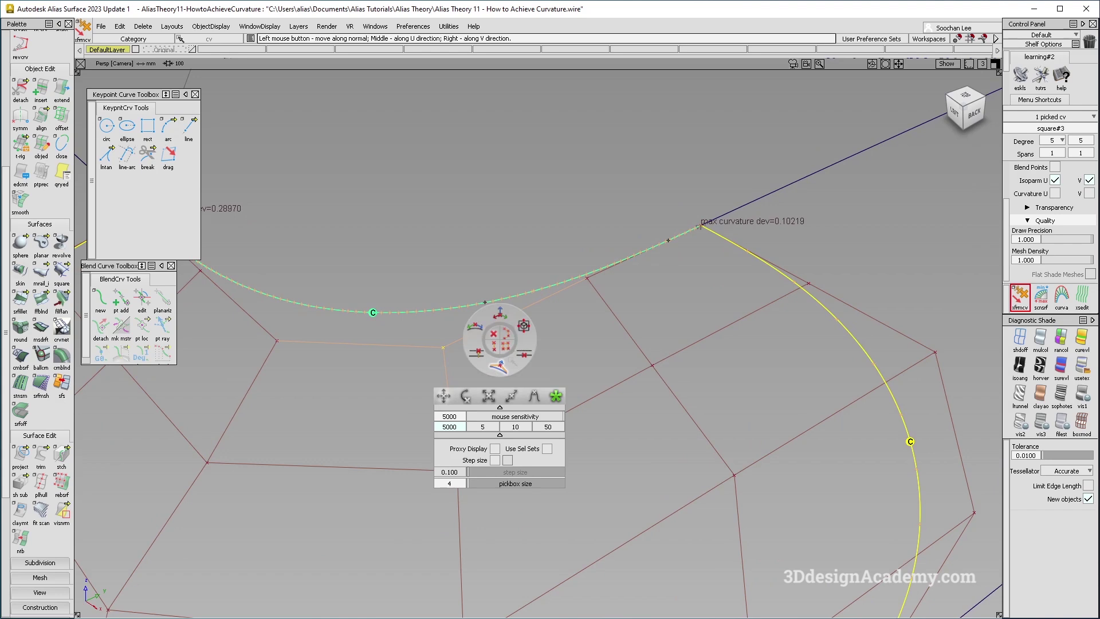
{"action": "left_click", "coordinate": [506, 360]}
{"action": "left_click_drag", "start_coordinate": [501, 351], "coordinate": [521, 354]}
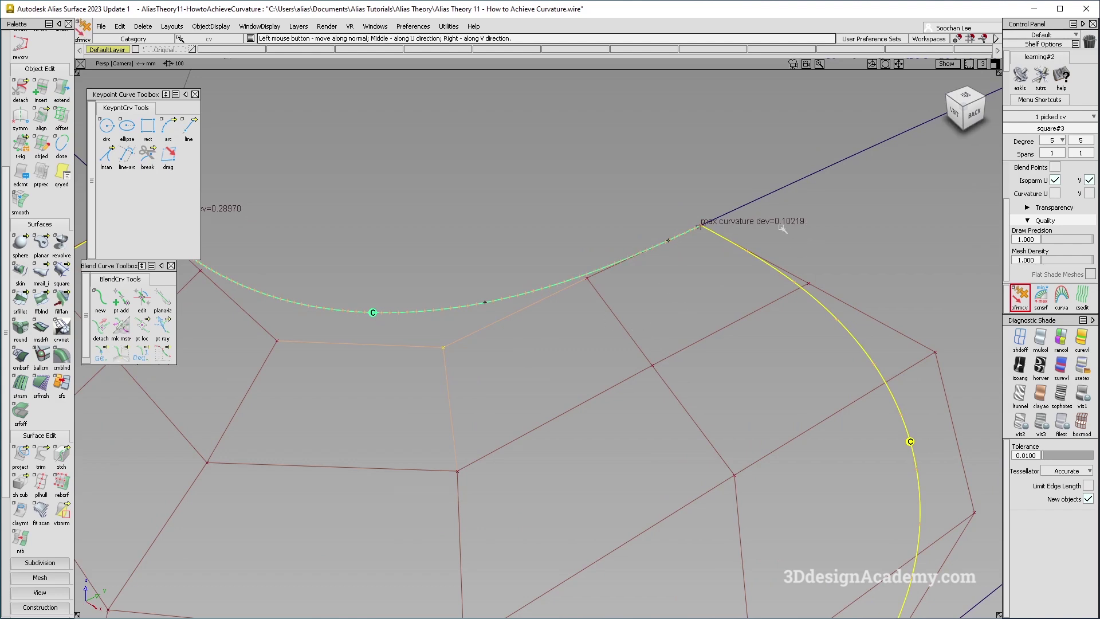
{"action": "left_click_drag", "start_coordinate": [520, 347], "coordinate": [546, 343]}
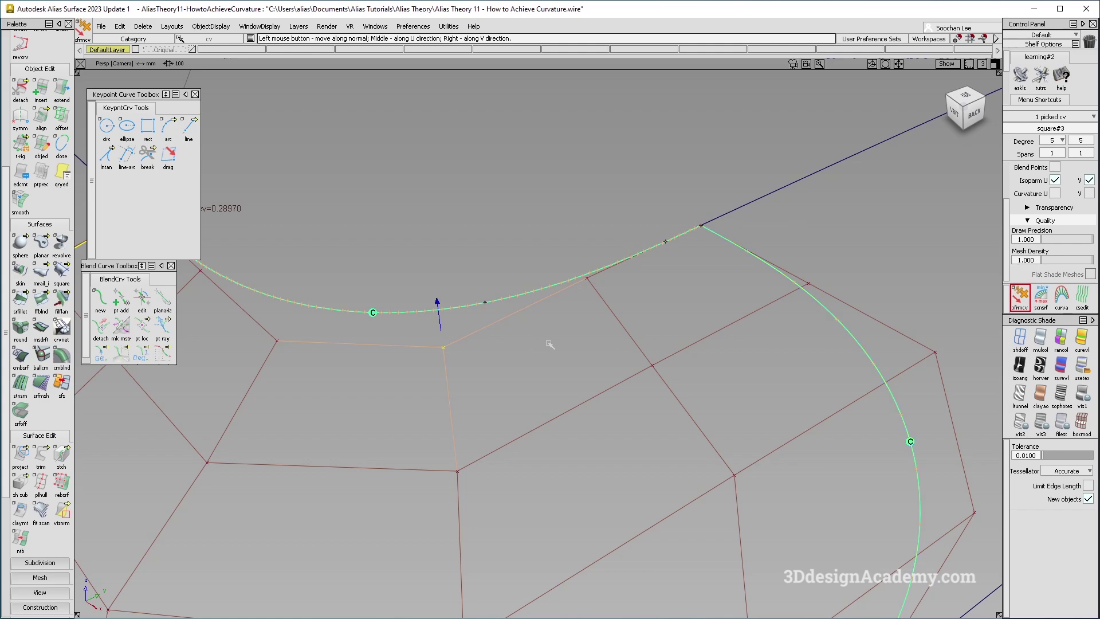
- Unpick the CV and examine the curvature deviation and hull layout around the patch's left corner
{"action": "key", "text": "shift+alt"}
{"action": "right_click_drag", "start_coordinate": [733, 264], "coordinate": [707, 292], "text": "alt+shift"}
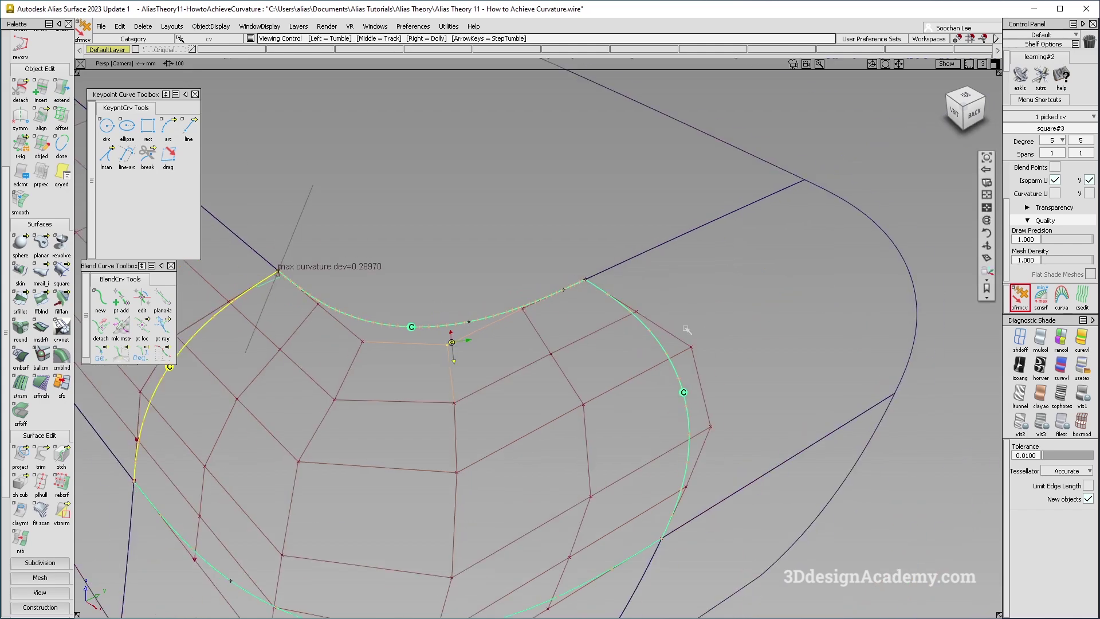
{"action": "middle_click_drag", "start_coordinate": [590, 395], "coordinate": [699, 338], "text": "alt+shift"}
{"action": "middle_click_drag", "start_coordinate": [531, 315], "coordinate": [624, 314], "text": "alt+shift"}
{"action": "right_click_drag", "start_coordinate": [533, 252], "coordinate": [575, 265], "text": "alt+shift"}
{"action": "mouse_move", "coordinate": [489, 280]}
{"action": "left_mouse_down", "text": "alt+shift"}
{"action": "mouse_move", "coordinate": [469, 270]}
{"action": "mouse_move", "coordinate": [506, 274]}
{"action": "left_mouse_up", "text": "alt+shift"}
{"action": "left_click_drag", "start_coordinate": [536, 324], "coordinate": [525, 188], "text": "ctrl+shift"}
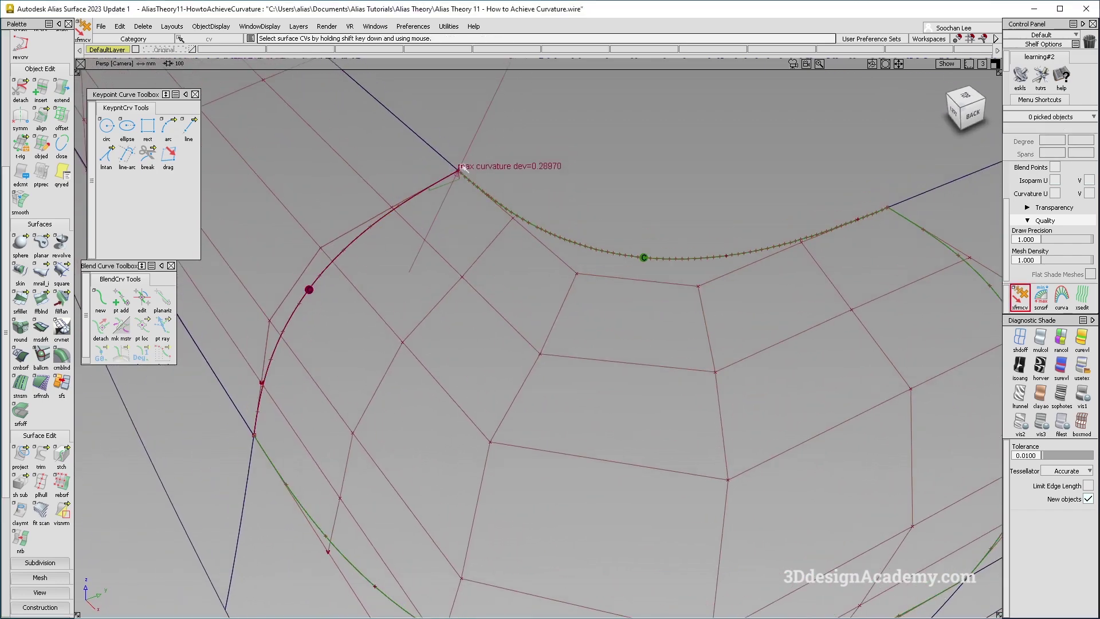
{"action": "left_click_drag", "start_coordinate": [510, 225], "coordinate": [516, 206], "text": "alt+shift"}
{"action": "left_click_drag", "start_coordinate": [455, 172], "coordinate": [453, 184], "text": "alt+shift"}
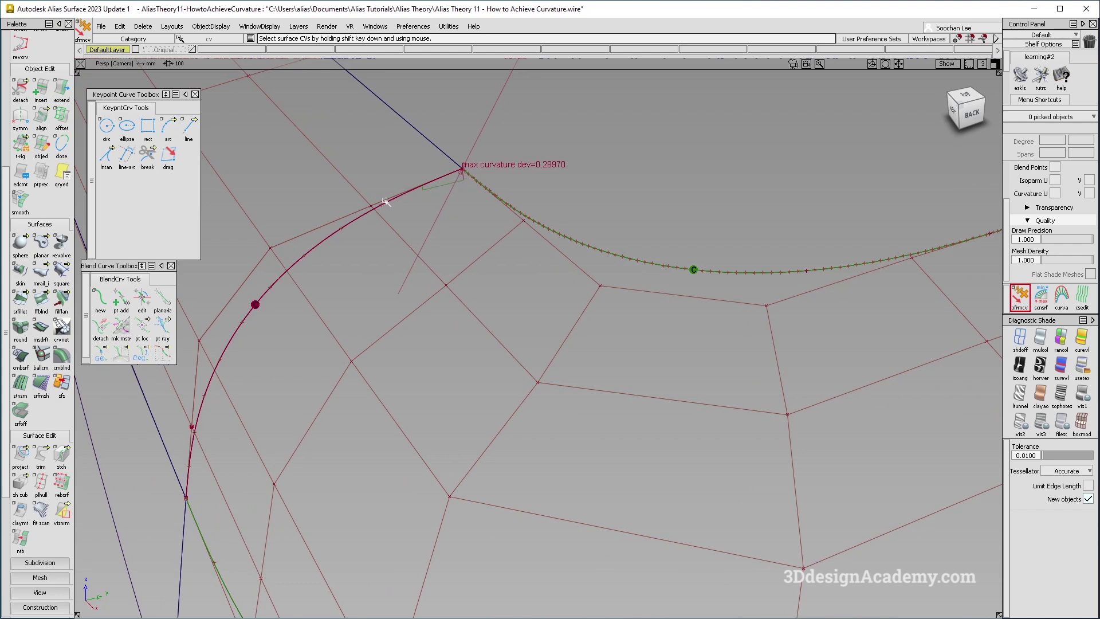
{"action": "left_click_drag", "start_coordinate": [403, 200], "coordinate": [550, 259], "text": "alt+shift"}
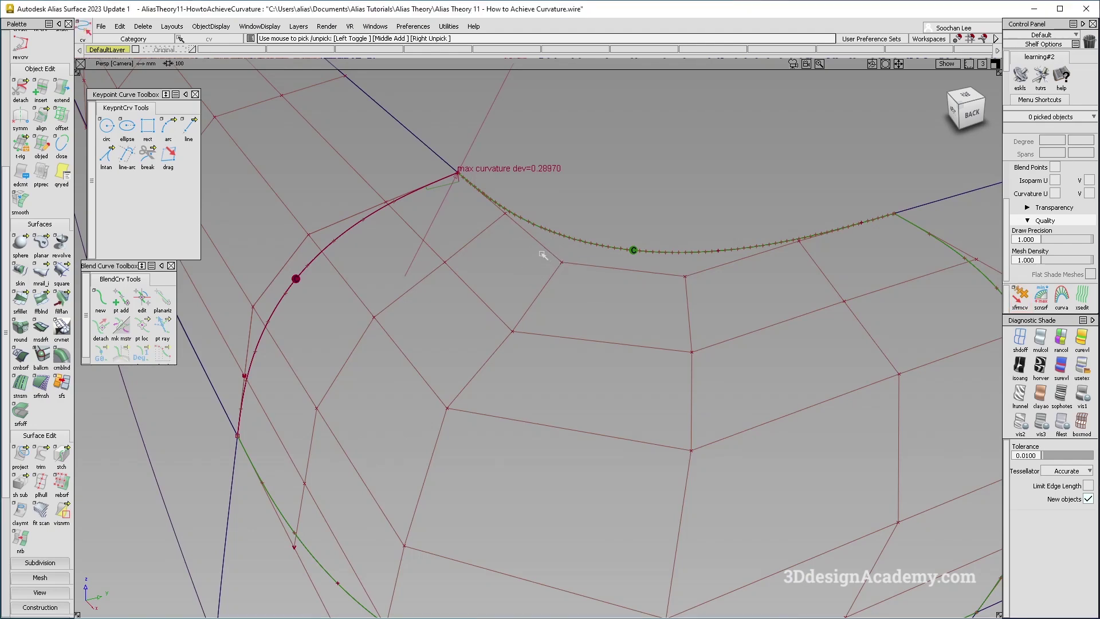
- Nudge the concave edge's third CV from the left corner along the surface normal to reduce the left side edge's curvature deviation
{"action": "left_click", "coordinate": [562, 262]}
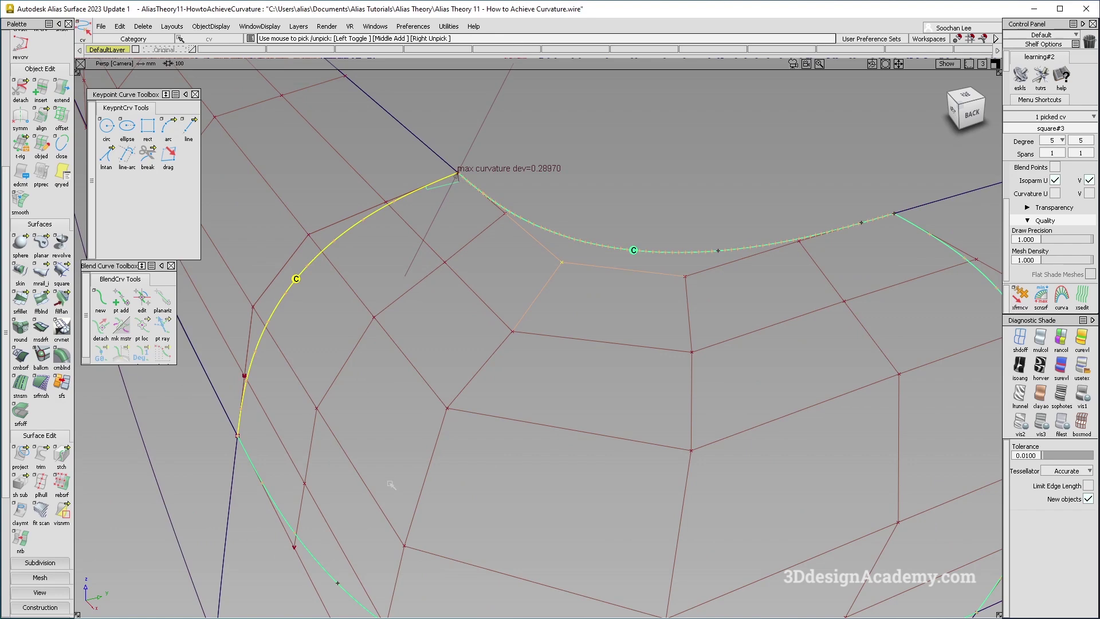
{"action": "right_click_drag", "start_coordinate": [517, 229], "coordinate": [522, 234], "text": "alt+shift"}
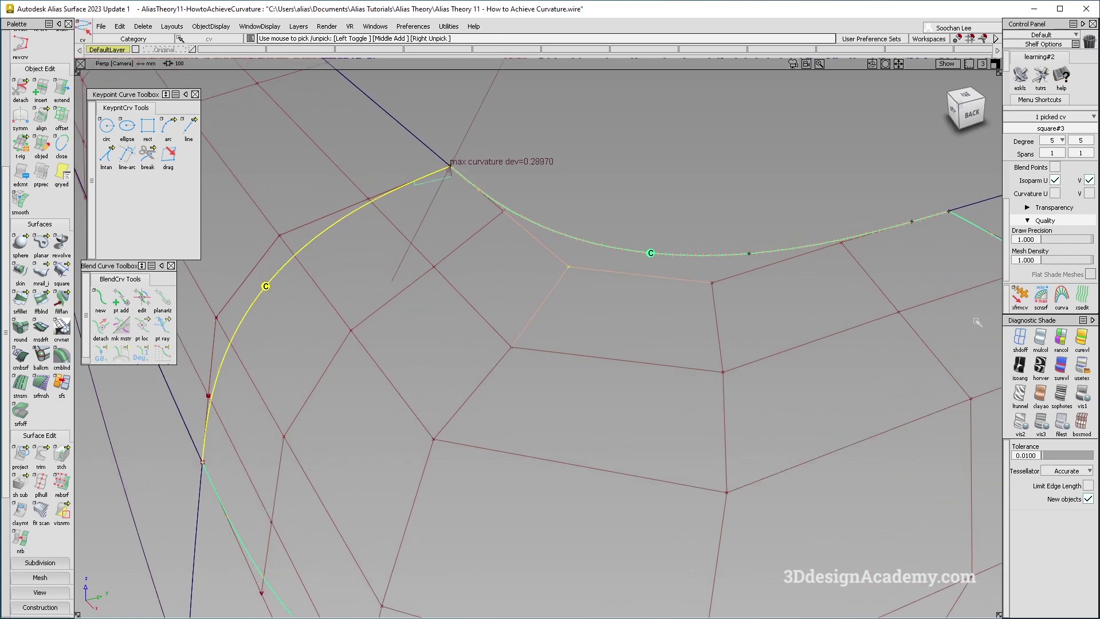
{"action": "left_click", "coordinate": [1019, 303]}
{"action": "key", "text": "x"}
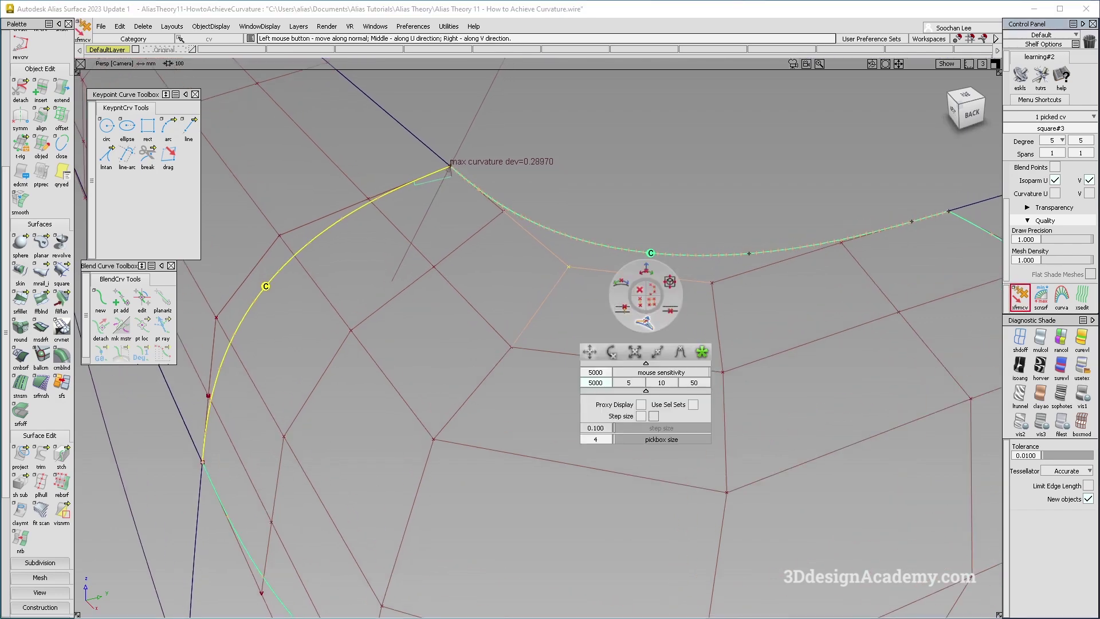
{"action": "left_click", "coordinate": [636, 324]}
{"action": "left_click_drag", "start_coordinate": [601, 315], "coordinate": [710, 318]}
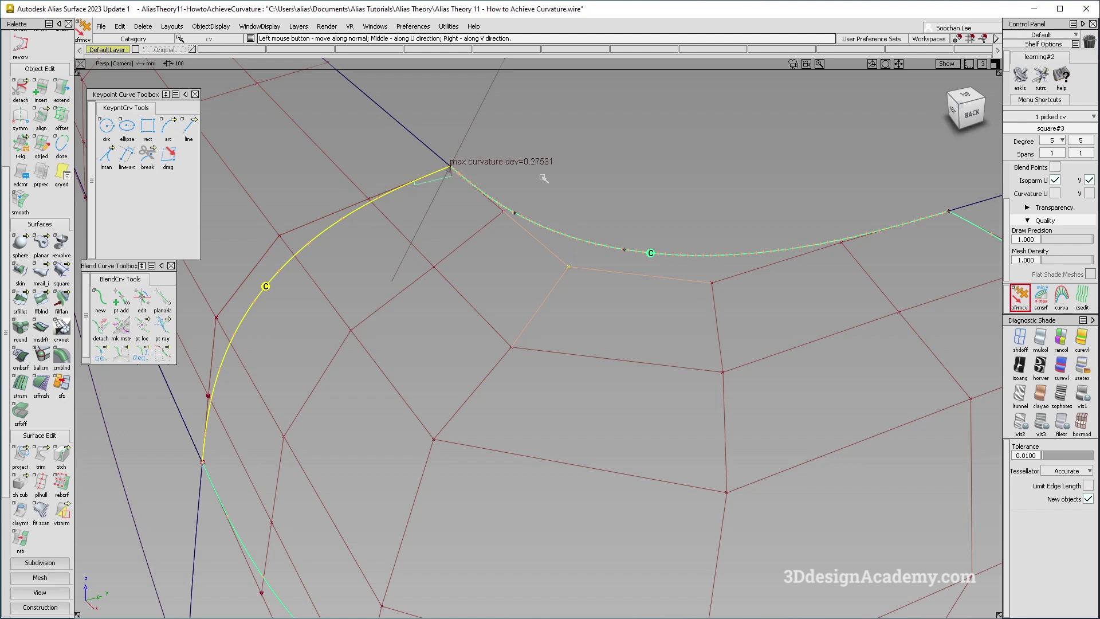
- Inspect the left corner, the concave edge and the opposite corner for continuity following the CV adjustment
{"action": "middle_click_drag", "start_coordinate": [541, 167], "coordinate": [516, 186], "text": "alt+shift"}
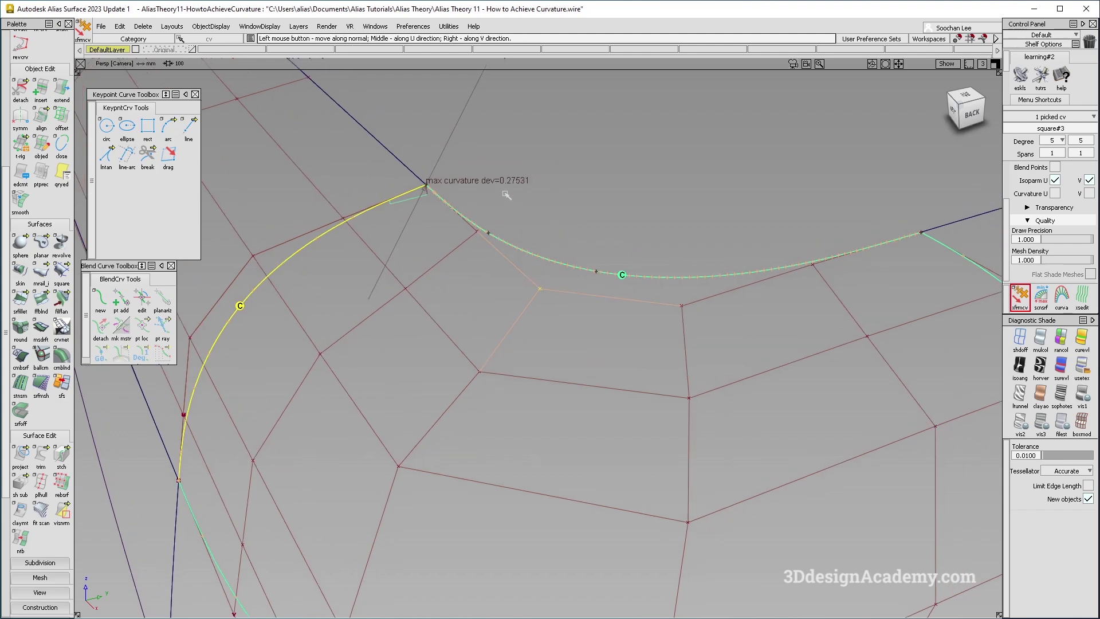
{"action": "middle_click_drag", "start_coordinate": [583, 268], "coordinate": [542, 279], "text": "alt+shift"}
{"action": "right_click_drag", "start_coordinate": [622, 299], "coordinate": [638, 297], "text": "alt+shift"}
{"action": "left_click_drag", "start_coordinate": [638, 297], "coordinate": [621, 296], "text": "alt+shift"}
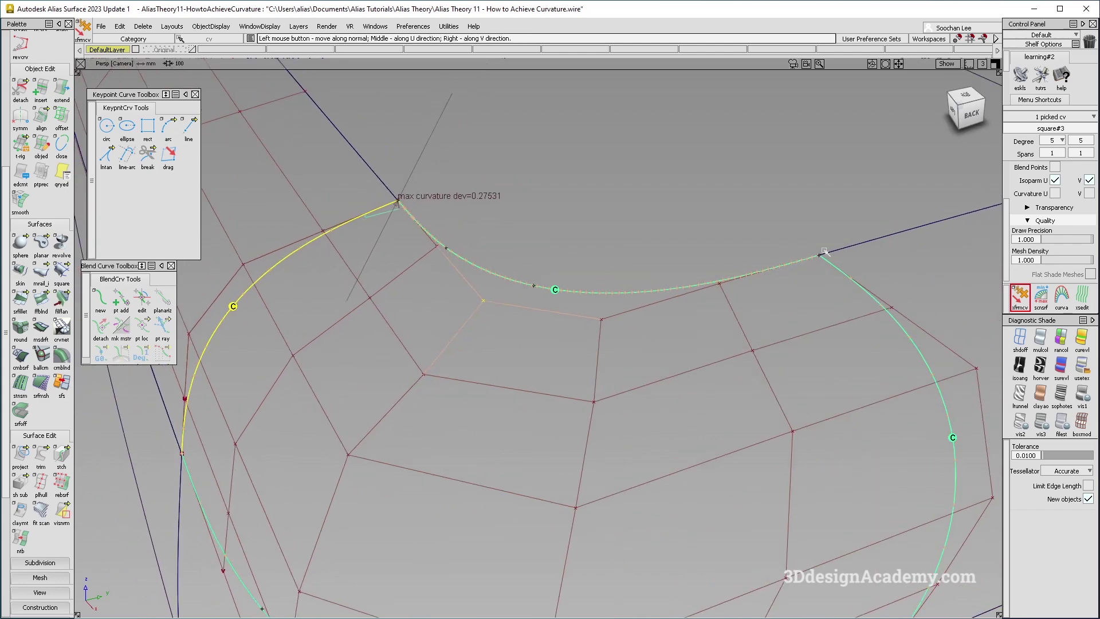
{"action": "right_click_drag", "start_coordinate": [448, 255], "coordinate": [554, 282], "text": "alt+shift"}
{"action": "mouse_move", "coordinate": [555, 282]}
{"action": "left_mouse_down", "text": "alt+shift"}
{"action": "mouse_move", "coordinate": [525, 327]}
{"action": "mouse_move", "coordinate": [520, 298]}
{"action": "mouse_move", "coordinate": [583, 282]}
{"action": "left_mouse_up", "text": "alt+shift"}
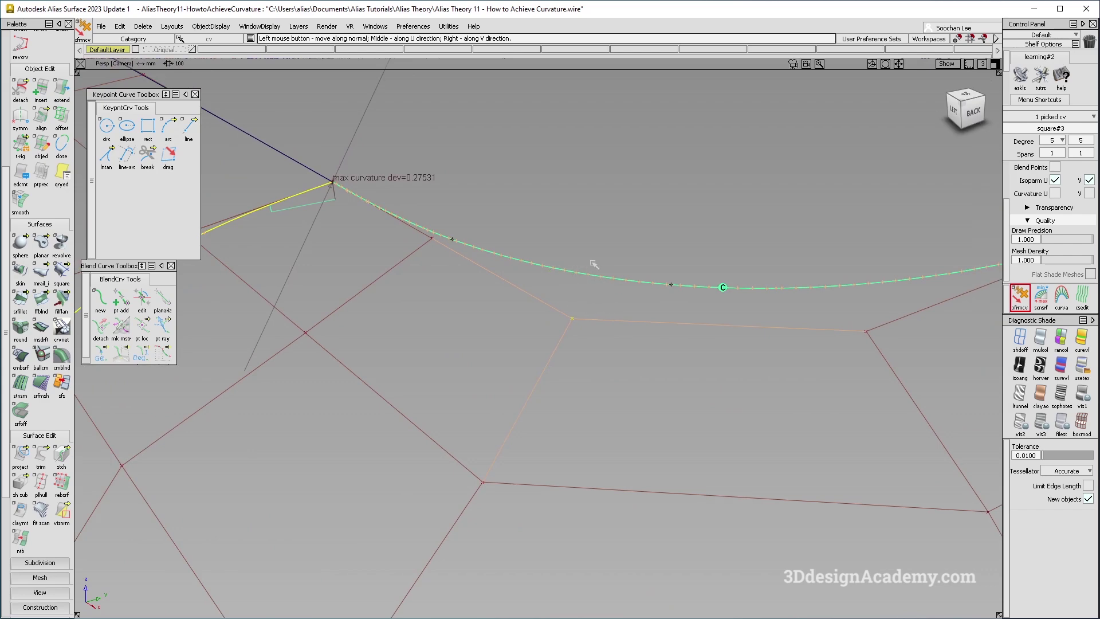
{"action": "left_click_drag", "start_coordinate": [593, 284], "coordinate": [547, 287], "text": "alt+shift"}
{"action": "right_click_drag", "start_coordinate": [596, 269], "coordinate": [564, 275], "text": "alt+shift"}
{"action": "left_click_drag", "start_coordinate": [564, 275], "coordinate": [533, 293], "text": "alt+shift"}
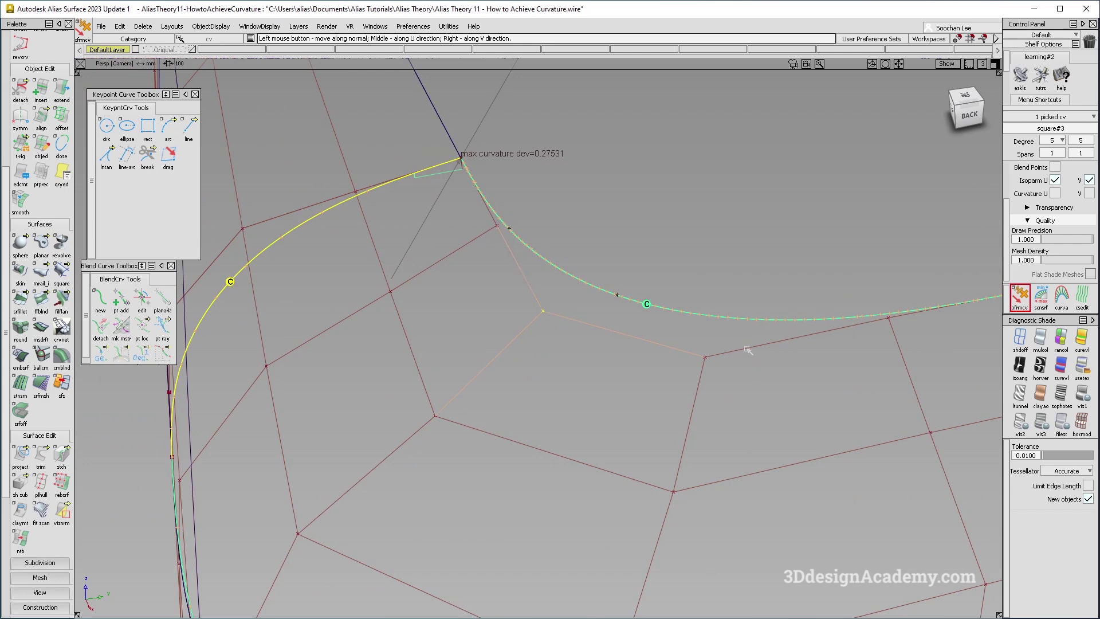
- Try to move the picked CV farther along the surface normal, and undo that move
{"action": "left_click_drag", "start_coordinate": [562, 321], "coordinate": [851, 384], "text": "alt+shift"}
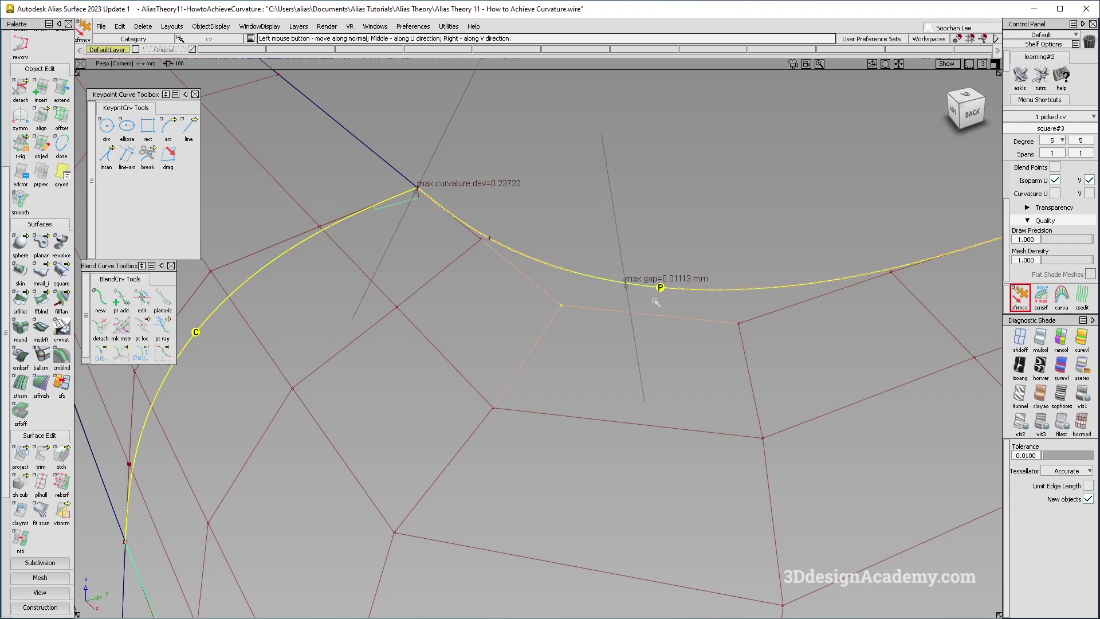
{"action": "key", "text": "ctrl+z"}
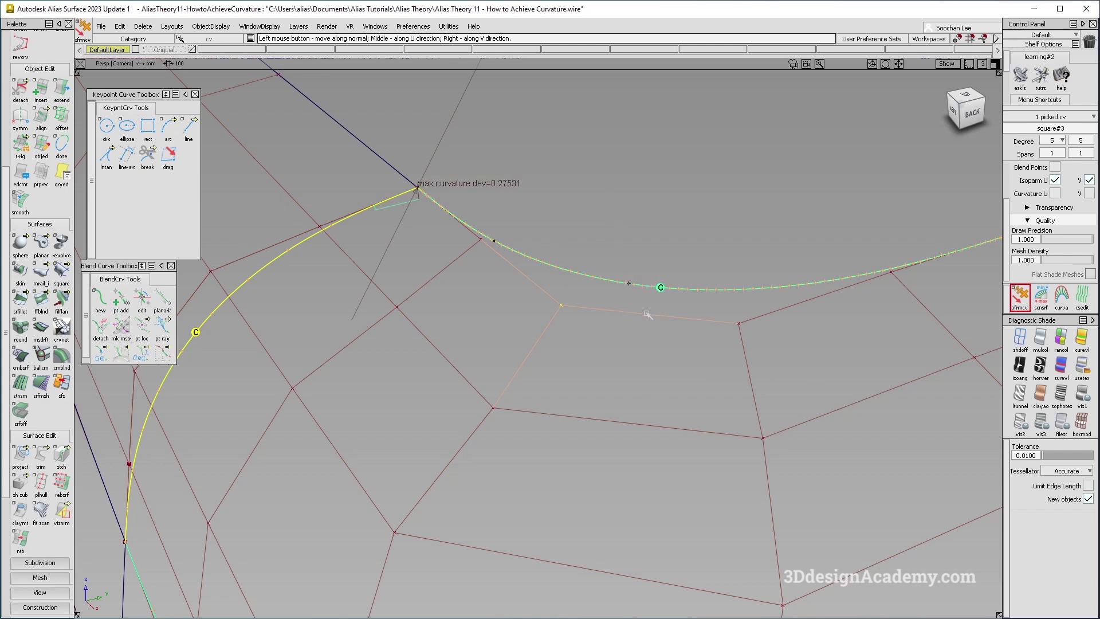
{"action": "left_click_drag", "start_coordinate": [504, 253], "coordinate": [493, 245], "text": "alt+shift"}
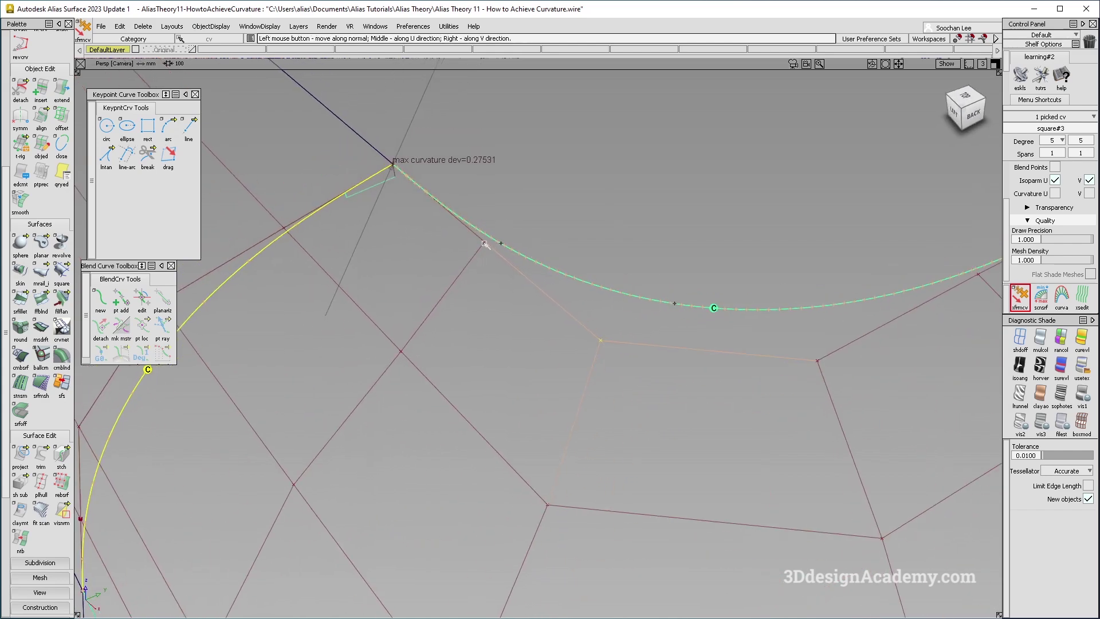
- Try to move the third CV of the patch's second hull row, near the left corner, along the surface normal
{"action": "left_click", "coordinate": [485, 243]}
{"action": "left_click_drag", "start_coordinate": [486, 245], "coordinate": [482, 240], "text": "alt+shift"}
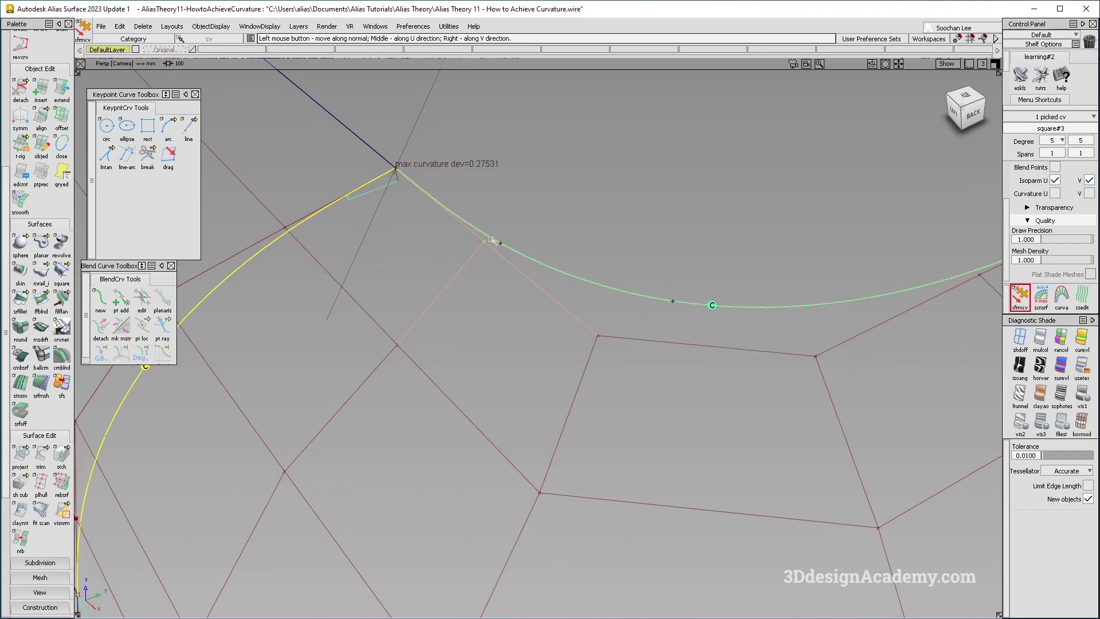
{"action": "right_click_drag", "start_coordinate": [570, 371], "coordinate": [515, 391], "text": "alt+shift"}
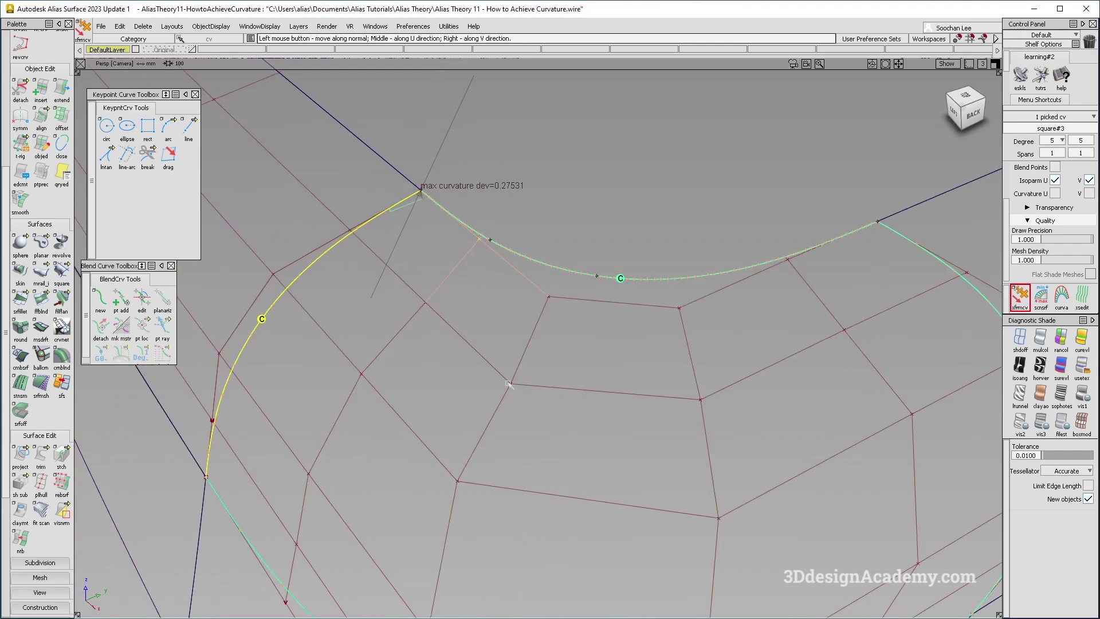
{"action": "left_click_drag", "start_coordinate": [509, 384], "coordinate": [530, 316], "text": "alt+shift"}
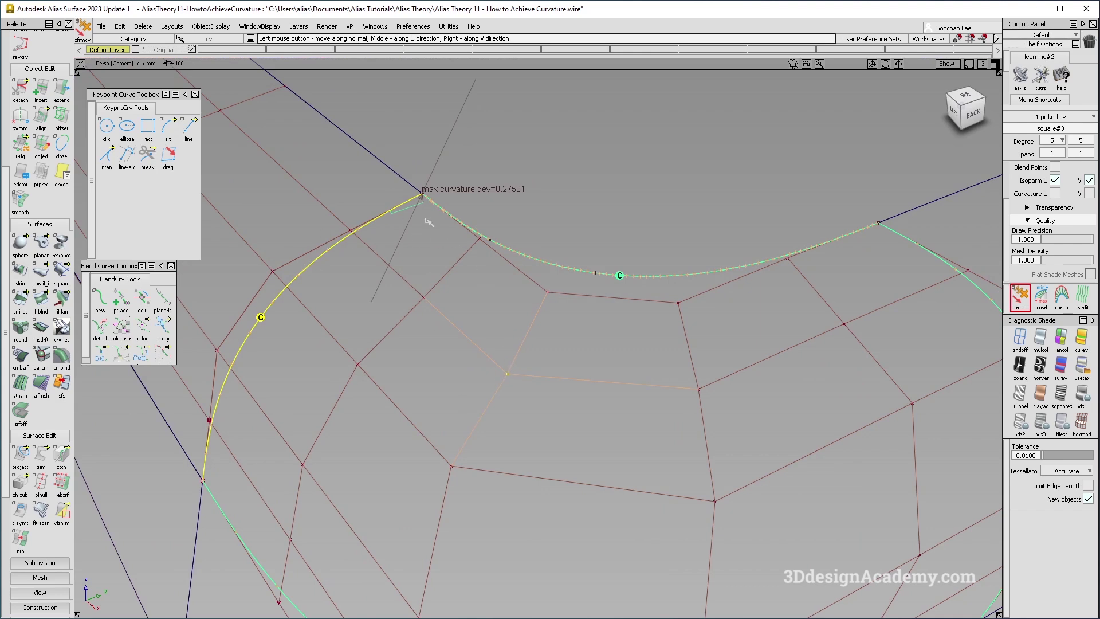
{"action": "left_click_drag", "start_coordinate": [478, 310], "coordinate": [564, 310]}
{"action": "left_click_drag", "start_coordinate": [426, 340], "coordinate": [448, 335]}
{"action": "left_click_drag", "start_coordinate": [649, 335], "coordinate": [493, 334]}
{"action": "right_click_drag", "start_coordinate": [494, 242], "coordinate": [522, 231], "text": "alt+shift"}
{"action": "left_click_drag", "start_coordinate": [523, 231], "coordinate": [441, 238], "text": "alt+shift"}
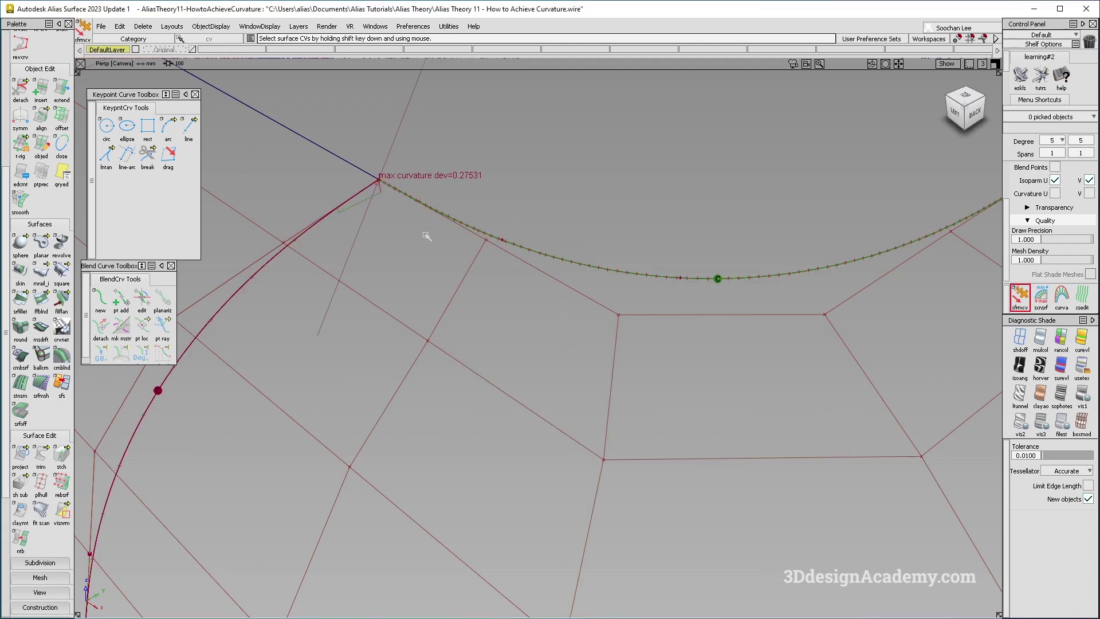
- Nudge the concave edge's second CV from the left corner along the surface normal to reduce the left side edge's curvature deviation
{"action": "left_click", "coordinate": [486, 241]}
{"action": "right_click_drag", "start_coordinate": [487, 242], "coordinate": [557, 259], "text": "alt+shift"}
{"action": "left_click_drag", "start_coordinate": [557, 260], "coordinate": [507, 256], "text": "alt+shift"}
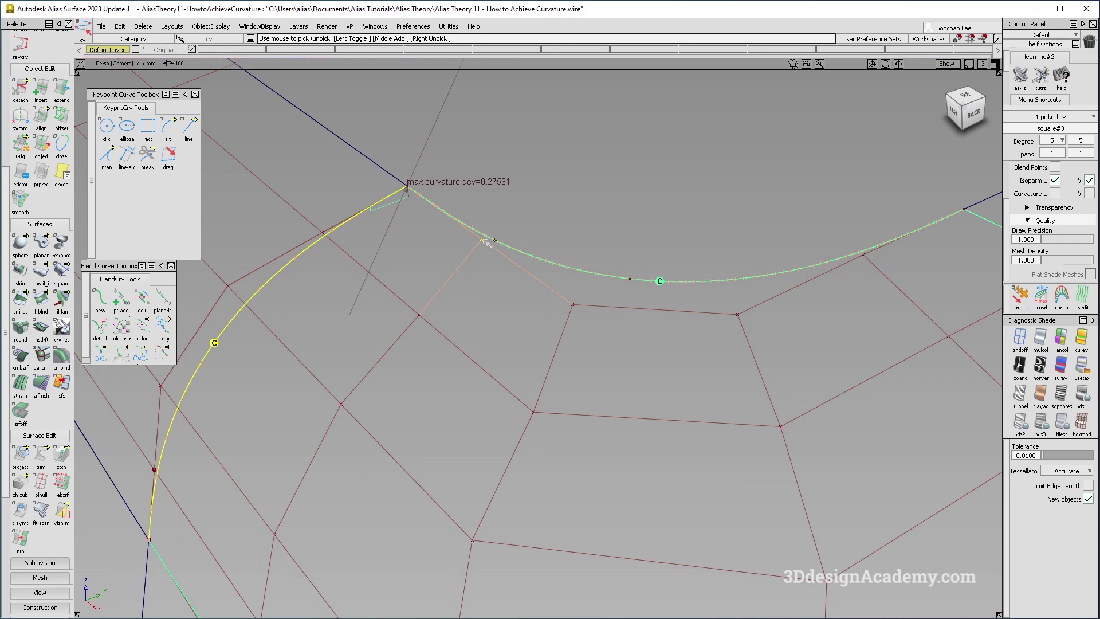
{"action": "left_click_drag", "start_coordinate": [484, 256], "coordinate": [461, 236], "text": "alt+shift"}
{"action": "middle_click_drag", "start_coordinate": [444, 235], "coordinate": [483, 284], "text": "alt+shift"}
{"action": "left_click_drag", "start_coordinate": [483, 284], "coordinate": [488, 285], "text": "alt+shift"}
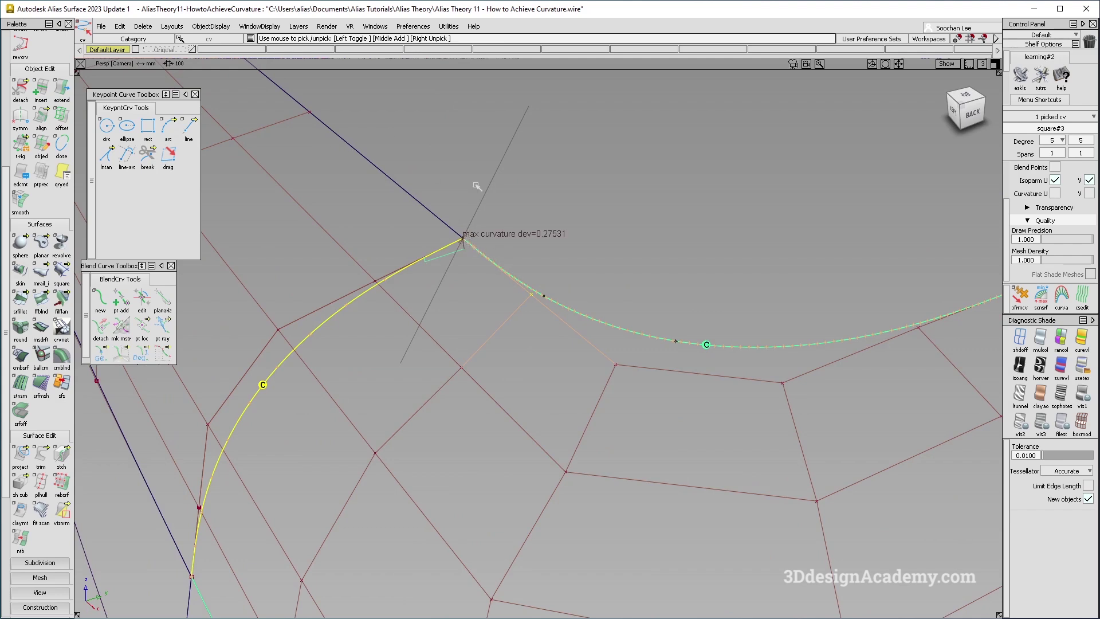
{"action": "left_click", "coordinate": [1019, 298]}
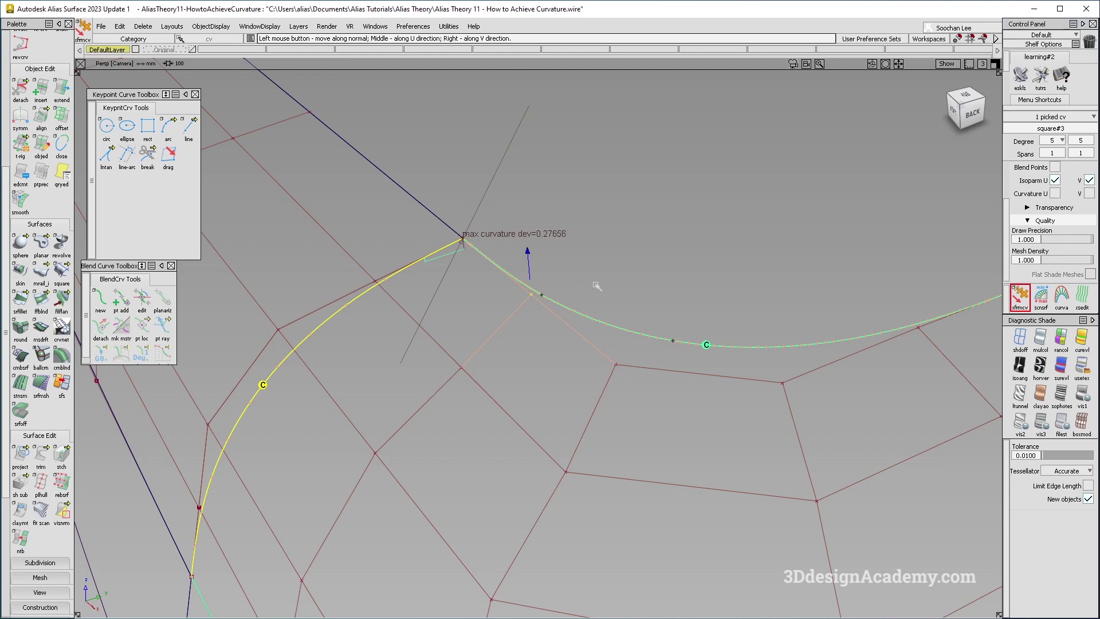
{"action": "left_click_drag", "start_coordinate": [601, 285], "coordinate": [567, 253]}
{"action": "left_click_drag", "start_coordinate": [588, 288], "coordinate": [573, 264]}
{"action": "left_click_drag", "start_coordinate": [641, 285], "coordinate": [517, 288]}
{"action": "left_click_drag", "start_coordinate": [439, 282], "coordinate": [476, 279]}
{"action": "mouse_move", "coordinate": [636, 263]}
{"action": "left_mouse_down"}
{"action": "mouse_move", "coordinate": [594, 263]}
{"action": "mouse_move", "coordinate": [626, 260]}
{"action": "left_mouse_up"}
{"action": "left_click_drag", "start_coordinate": [462, 267], "coordinate": [460, 270], "text": "alt+shift"}
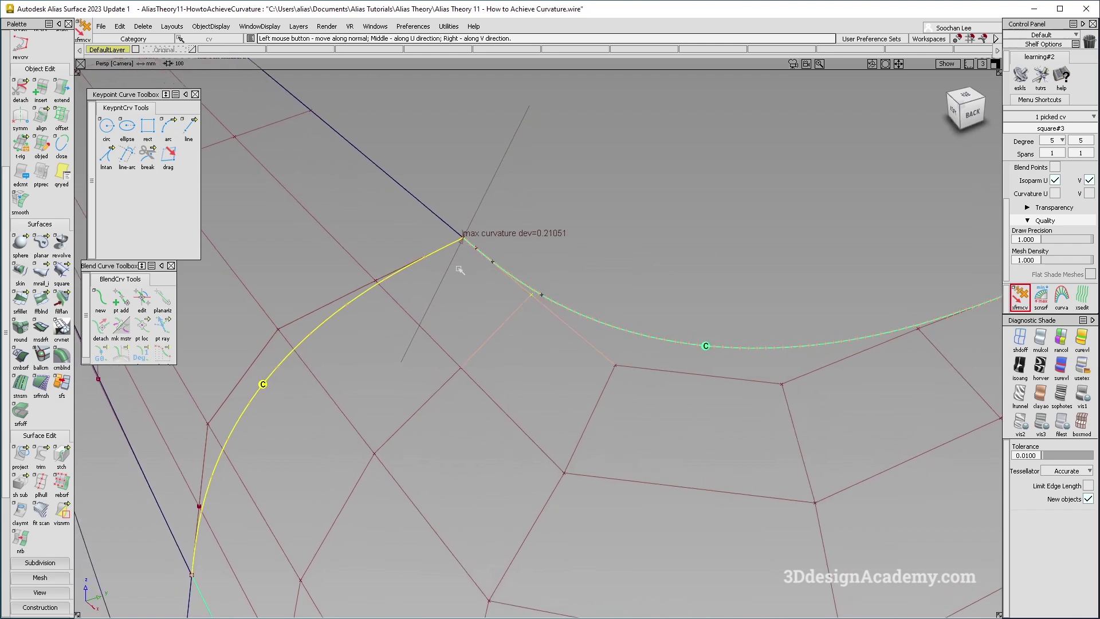
- Nudge the interior CV diagonal to the left corner along the surface normal to reduce the left side edge's remaining curvature deviation
{"action": "left_click_drag", "start_coordinate": [488, 333], "coordinate": [480, 313], "text": "alt+shift"}
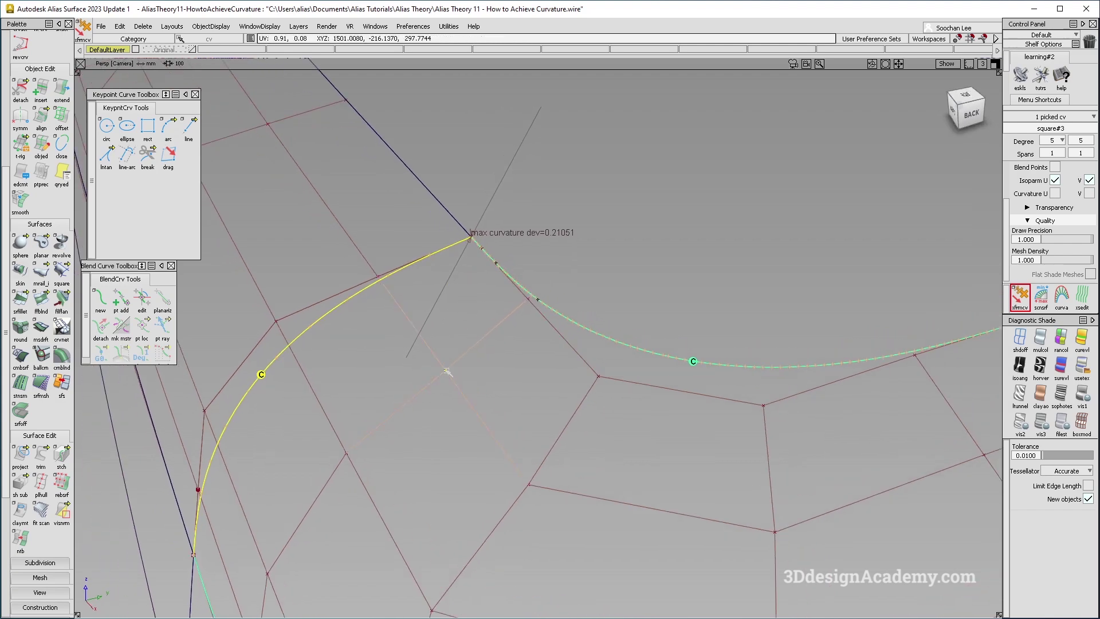
{"action": "left_click_drag", "start_coordinate": [447, 373], "coordinate": [459, 380], "text": "alt+shift"}
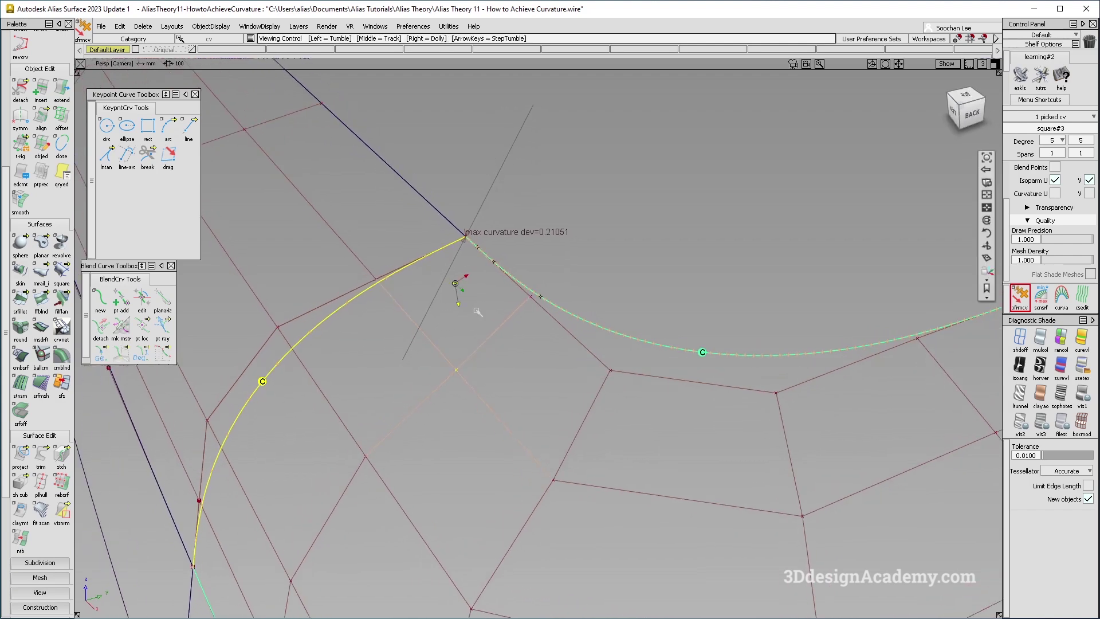
{"action": "left_click", "coordinate": [376, 280]}
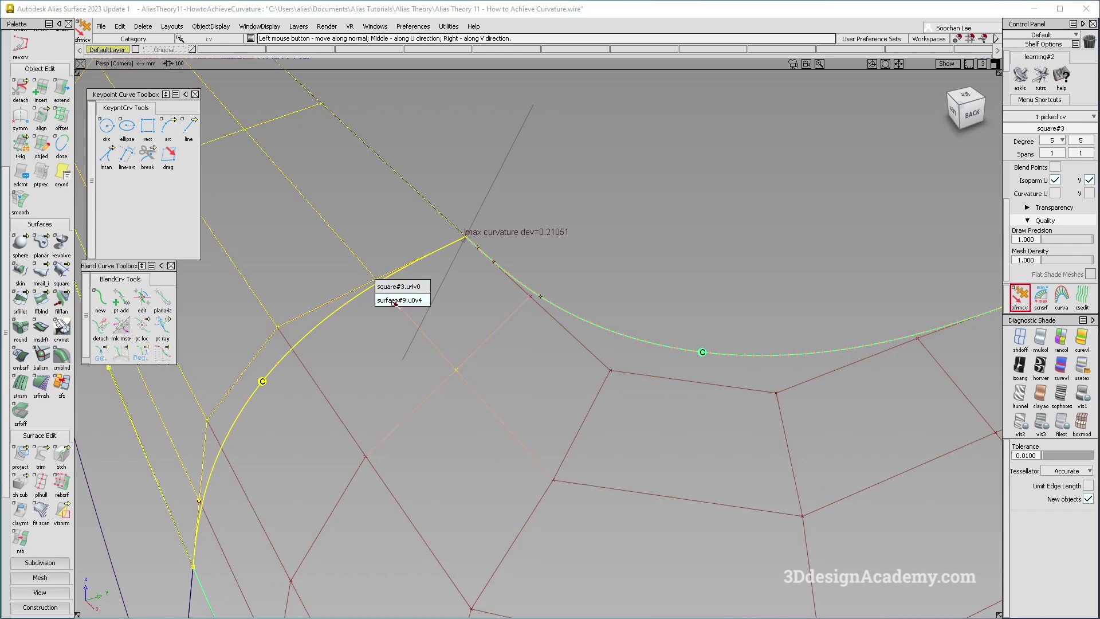
{"action": "left_click", "coordinate": [402, 289]}
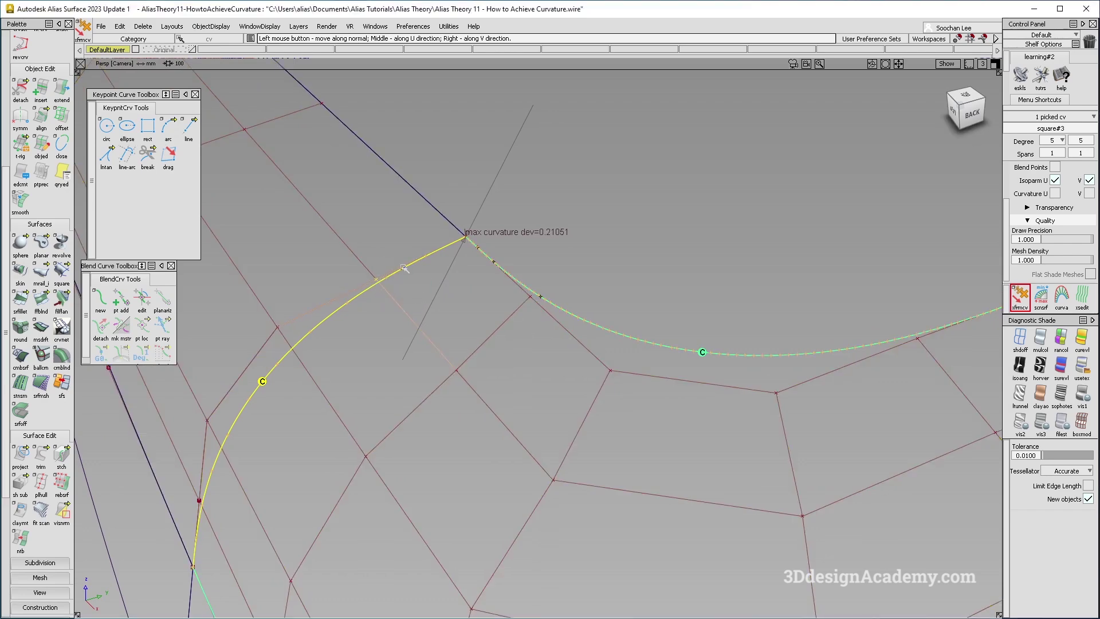
{"action": "mouse_move", "coordinate": [450, 294]}
{"action": "left_mouse_down"}
{"action": "mouse_move", "coordinate": [783, 302]}
{"action": "mouse_move", "coordinate": [674, 312]}
{"action": "left_mouse_up"}
{"action": "left_click_drag", "start_coordinate": [457, 370], "coordinate": [301, 332]}
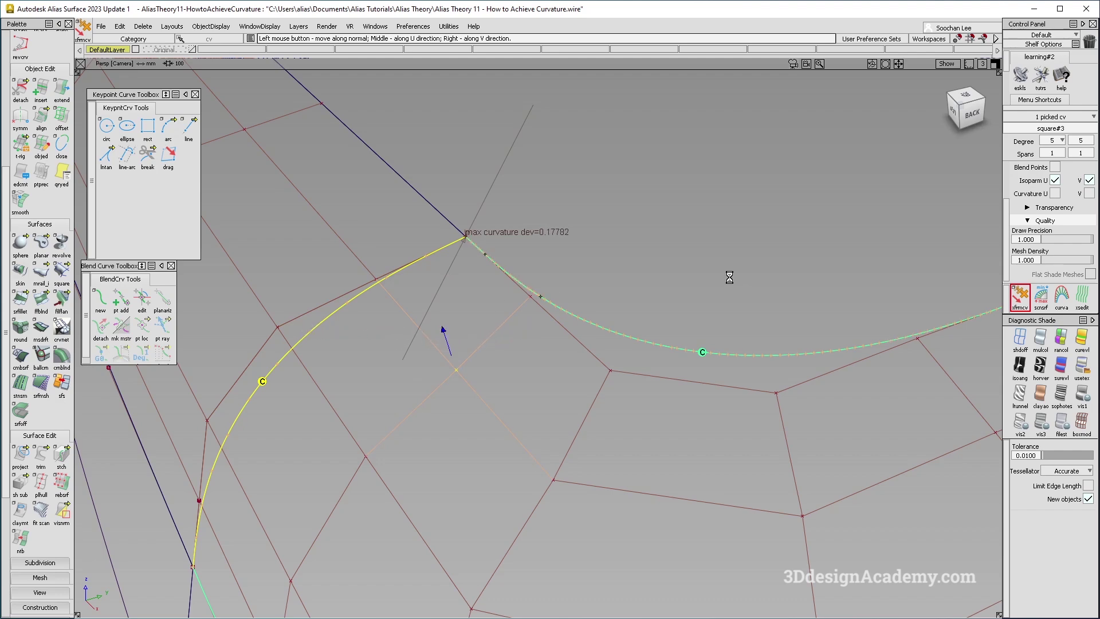
{"action": "left_click_drag", "start_coordinate": [634, 278], "coordinate": [422, 287]}
{"action": "left_click_drag", "start_coordinate": [819, 281], "coordinate": [489, 277]}
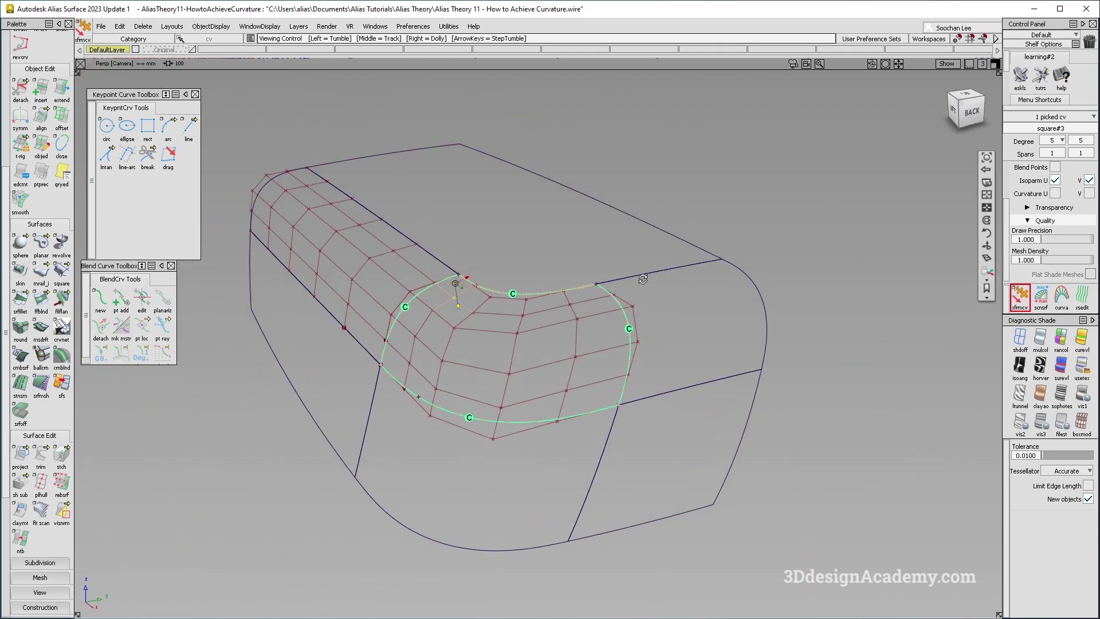
- Unpick the CV and hide the control hulls of the patch and its neighbouring surface
{"action": "mouse_move", "coordinate": [538, 309]}
{"action": "left_mouse_down", "text": "alt+shift"}
{"action": "mouse_move", "coordinate": [471, 313]}
{"action": "mouse_move", "coordinate": [529, 321]}
{"action": "left_mouse_up", "text": "alt+shift"}
{"action": "left_click_drag", "start_coordinate": [563, 431], "coordinate": [538, 366], "text": "alt+shift"}
{"action": "mouse_move", "coordinate": [539, 368]}
{"action": "right_mouse_down", "text": "alt+shift"}
{"action": "mouse_move", "coordinate": [574, 373]}
{"action": "mouse_move", "coordinate": [523, 401]}
{"action": "right_mouse_up", "text": "alt+shift"}
{"action": "mouse_move", "coordinate": [522, 444]}
{"action": "left_mouse_down", "text": "ctrl+shift"}
{"action": "mouse_move", "coordinate": [509, 348]}
{"action": "mouse_move", "coordinate": [544, 355]}
{"action": "mouse_move", "coordinate": [536, 341]}
{"action": "left_mouse_up", "text": "ctrl+shift"}
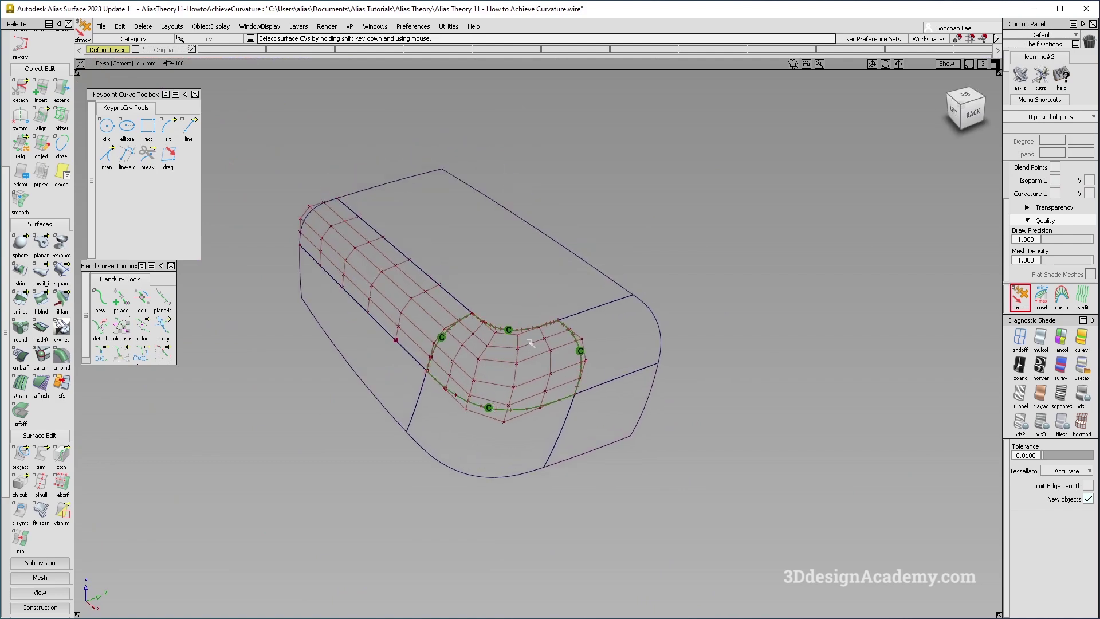
{"action": "left_click_drag", "start_coordinate": [540, 357], "coordinate": [553, 361], "text": "alt+shift"}
{"action": "left_click_drag", "start_coordinate": [683, 275], "coordinate": [459, 400], "text": "shift"}
{"action": "right_click_drag", "start_coordinate": [596, 311], "coordinate": [485, 383], "text": "ctrl+shift"}
{"action": "left_click_drag", "start_coordinate": [520, 457], "coordinate": [519, 364], "text": "ctrl+shift"}
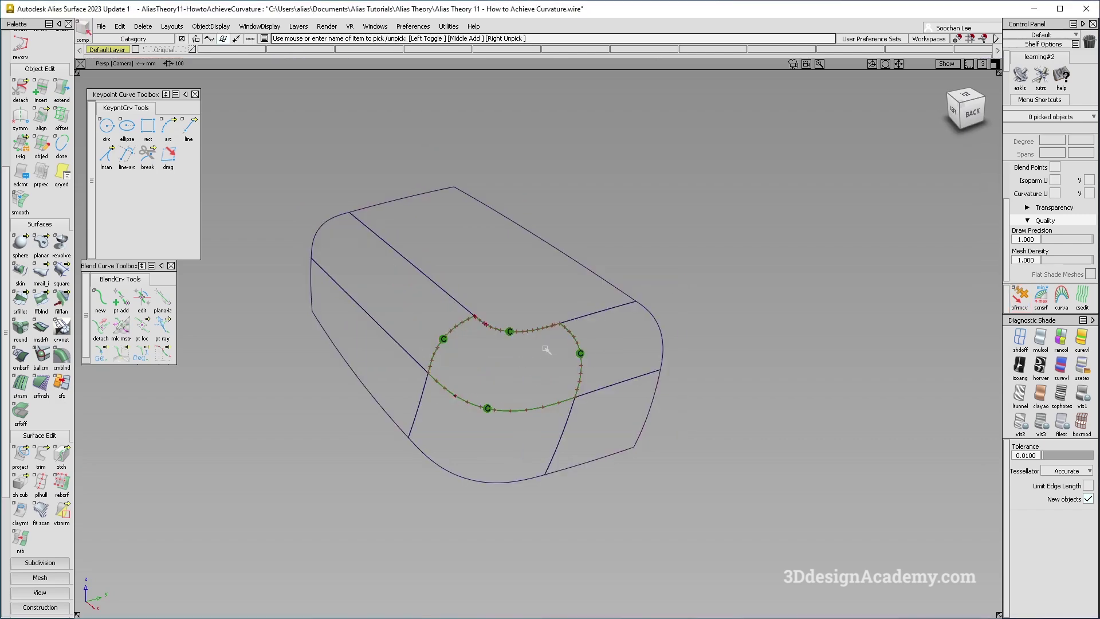
- Pick all the model's surfaces and delete their construction history
{"action": "left_click_drag", "start_coordinate": [682, 270], "coordinate": [461, 401]}
{"action": "left_click_drag", "start_coordinate": [450, 354], "coordinate": [469, 366], "text": "alt+shift"}
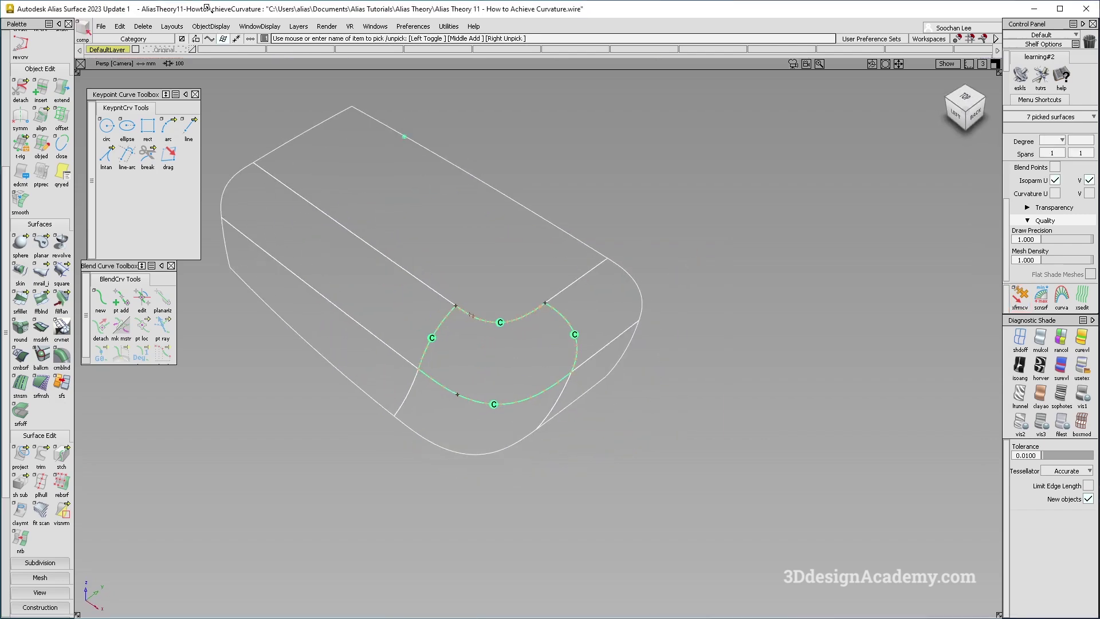
{"action": "left_click", "coordinate": [143, 26]}
{"action": "left_click", "coordinate": [166, 65]}
- Assign the finished surfaces to a new layer L1 and hide that layer
{"action": "left_click", "coordinate": [298, 26]}
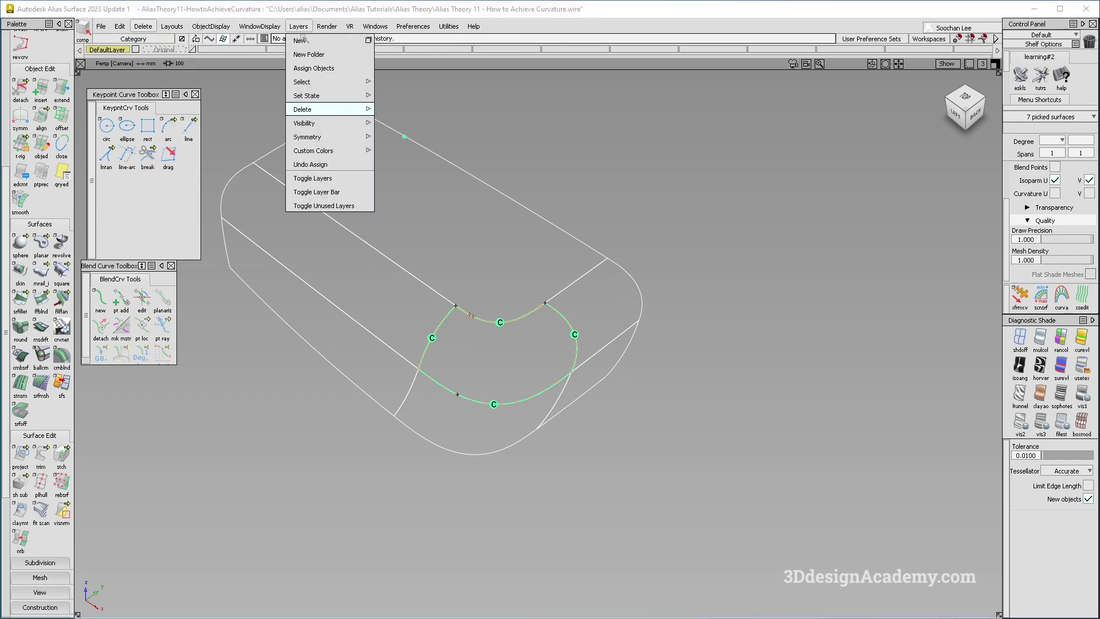
{"action": "left_click", "coordinate": [232, 50]}
{"action": "left_click", "coordinate": [228, 58]}
{"action": "left_click", "coordinate": [251, 49]}
{"action": "left_click_drag", "start_coordinate": [521, 320], "coordinate": [486, 322], "text": "alt+shift"}
{"action": "left_click_drag", "start_coordinate": [388, 326], "coordinate": [320, 112], "text": "ctrl+shift"}
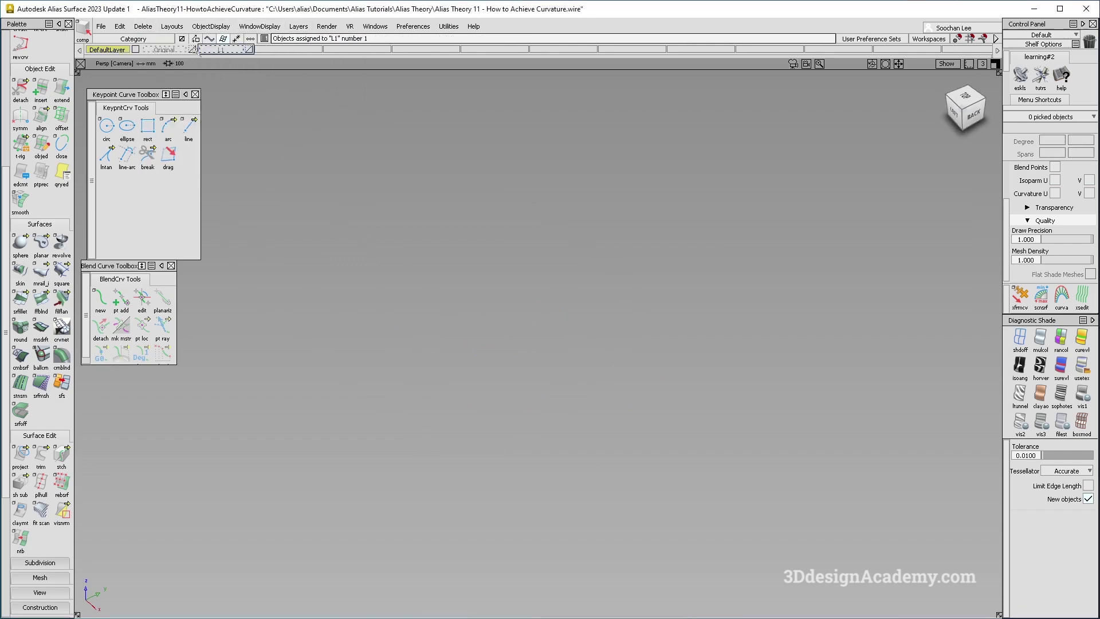
- Show the Original layer and examine the unmodified patch and its continuity deviations
{"action": "left_click", "coordinate": [192, 50]}
{"action": "right_click_drag", "start_coordinate": [458, 367], "coordinate": [504, 362], "text": "alt+shift"}
{"action": "left_click_drag", "start_coordinate": [504, 362], "coordinate": [495, 307], "text": "alt+shift"}
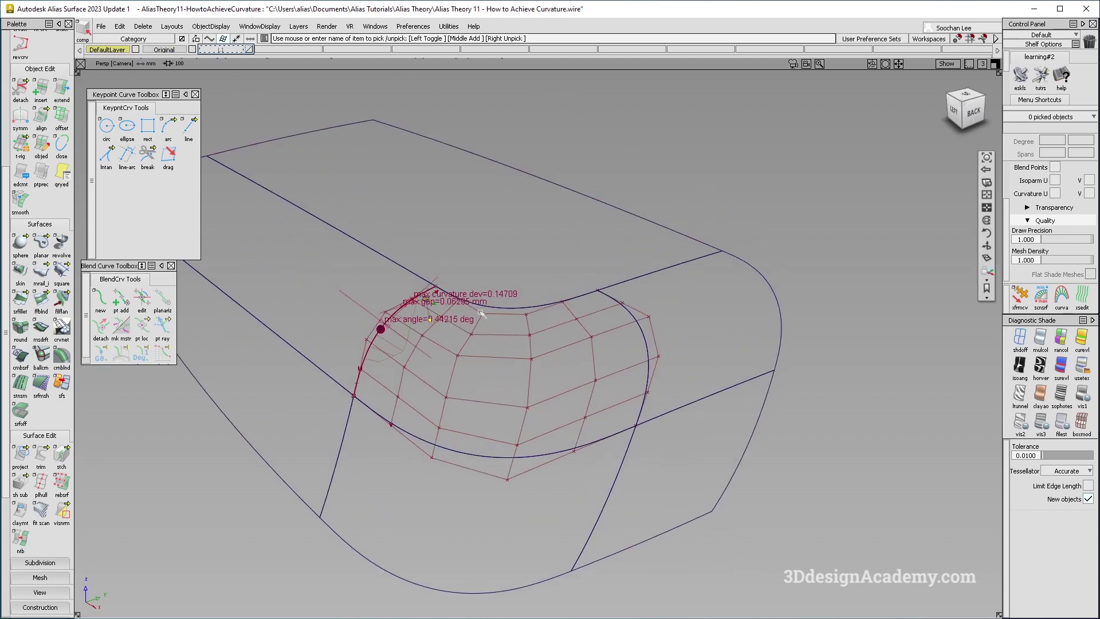
{"action": "right_click_drag", "start_coordinate": [424, 386], "coordinate": [444, 386], "text": "alt+shift"}
{"action": "left_click_drag", "start_coordinate": [388, 310], "coordinate": [405, 349], "text": "alt+shift"}
{"action": "left_click_drag", "start_coordinate": [516, 341], "coordinate": [755, 245], "text": "ctrl+shift"}
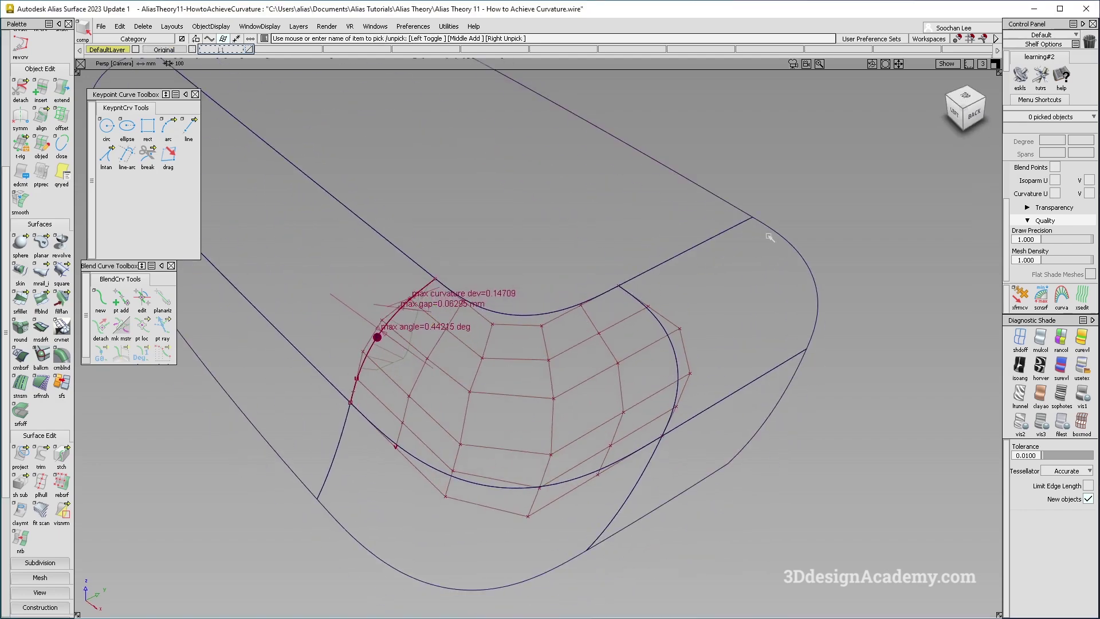
- Duplicate all the original surfaces onto DefaultLayer and hide the Original layer
{"action": "left_click_drag", "start_coordinate": [727, 447], "coordinate": [280, 242]}
{"action": "key", "text": "ctrl+c"}
{"action": "key", "text": "ctrl+v"}
{"action": "left_click_drag", "start_coordinate": [124, 48], "coordinate": [124, 59]}
{"action": "left_click", "coordinate": [126, 49]}
{"action": "left_click", "coordinate": [193, 50]}
{"action": "left_click_drag", "start_coordinate": [457, 341], "coordinate": [457, 458], "text": "ctrl+shift"}
{"action": "right_click_drag", "start_coordinate": [418, 353], "coordinate": [480, 343], "text": "alt+shift"}
{"action": "left_click_drag", "start_coordinate": [503, 361], "coordinate": [517, 355], "text": "alt+shift"}
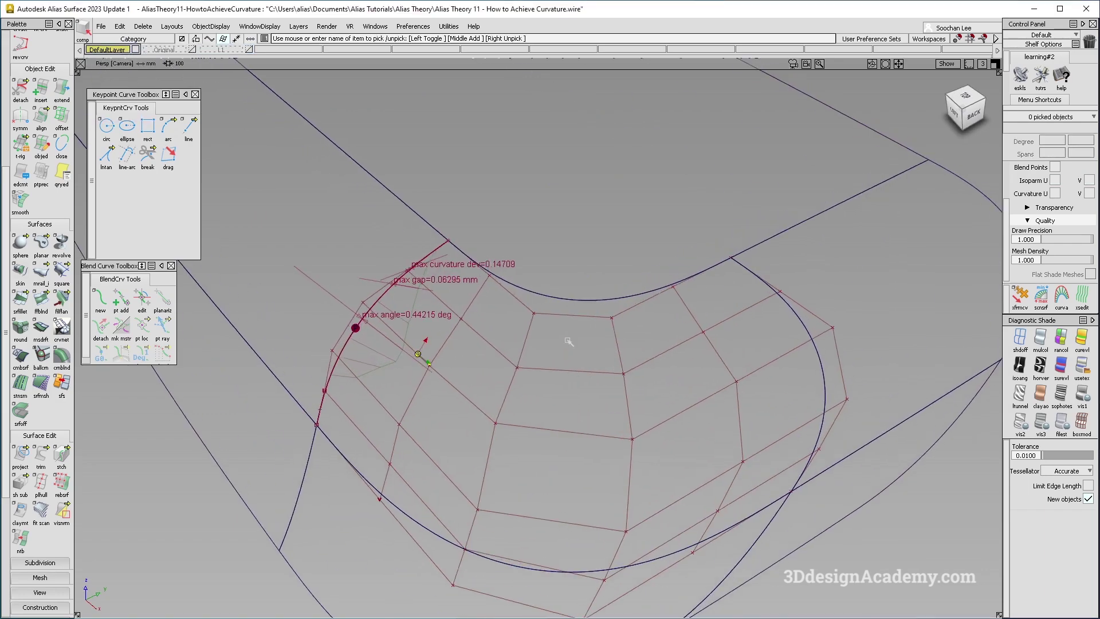
- Display the control hull of the neighbouring surface along the copied patch's left side edge
{"action": "left_click", "coordinate": [620, 233]}
{"action": "scroll", "coordinate": [473, 346], "scroll_direction": "up", "scroll_amount": 3}
{"action": "left_click_drag", "start_coordinate": [473, 346], "coordinate": [408, 343], "text": "alt+shift"}
{"action": "left_click", "coordinate": [454, 160]}
{"action": "left_click", "coordinate": [266, 164]}
{"action": "left_click_drag", "start_coordinate": [398, 297], "coordinate": [432, 293], "text": "alt+shift"}
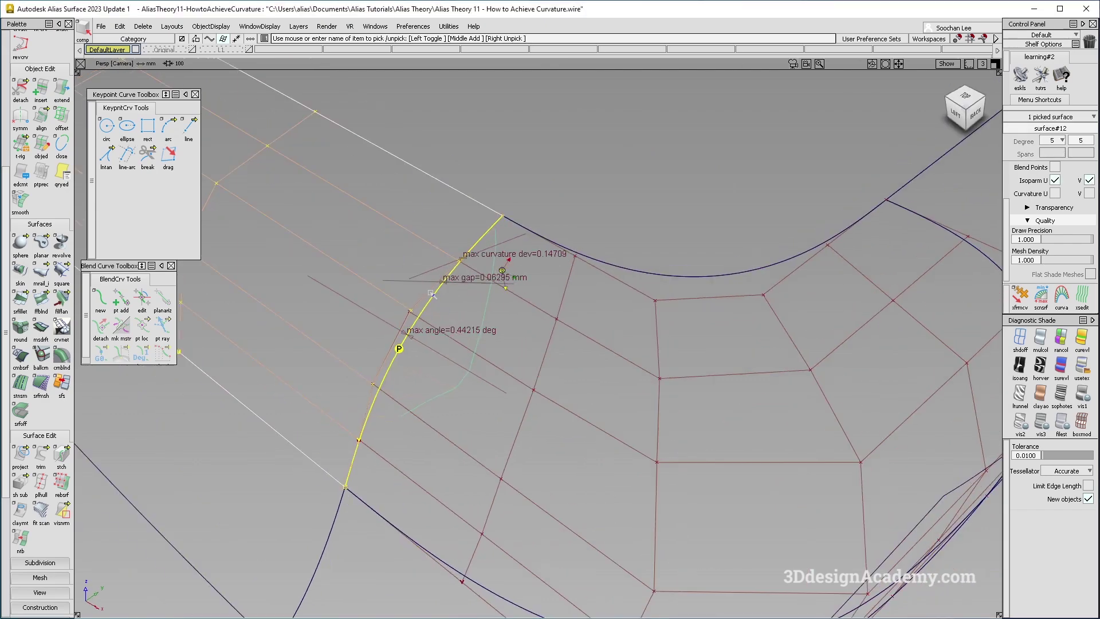
- Move the copied patch's edge CV square#4.u4v0 onto the matching CV of surface#12
{"action": "scroll", "coordinate": [432, 294], "scroll_direction": "up", "scroll_amount": 5}
{"action": "left_click", "coordinate": [506, 186]}
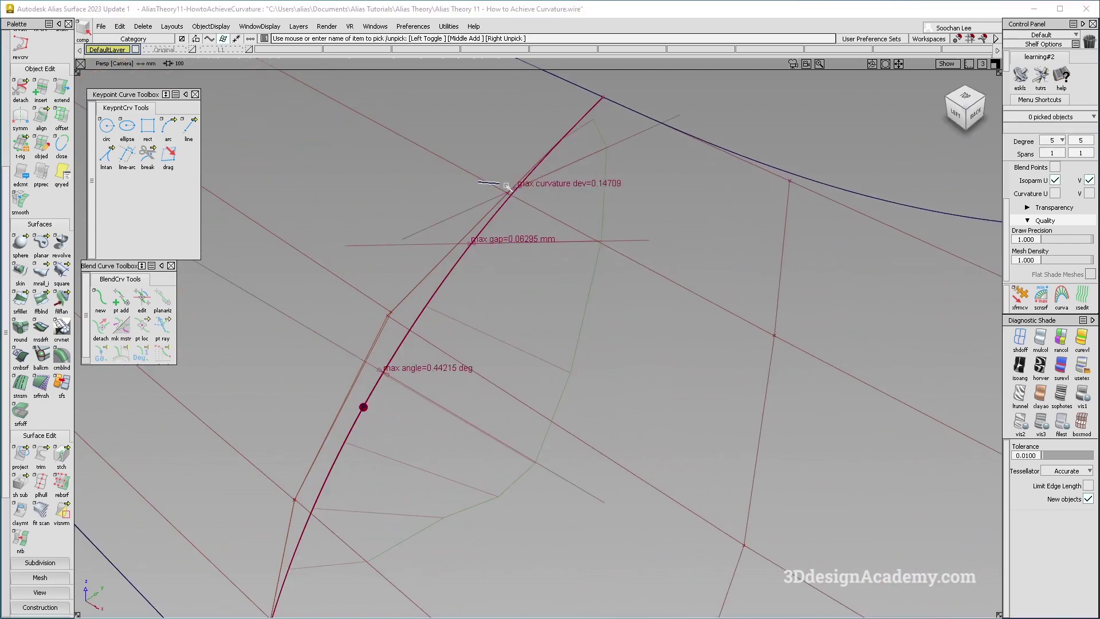
{"action": "left_click_drag", "start_coordinate": [506, 186], "coordinate": [508, 187], "text": "ctrl+shift"}
{"action": "left_click", "coordinate": [508, 195]}
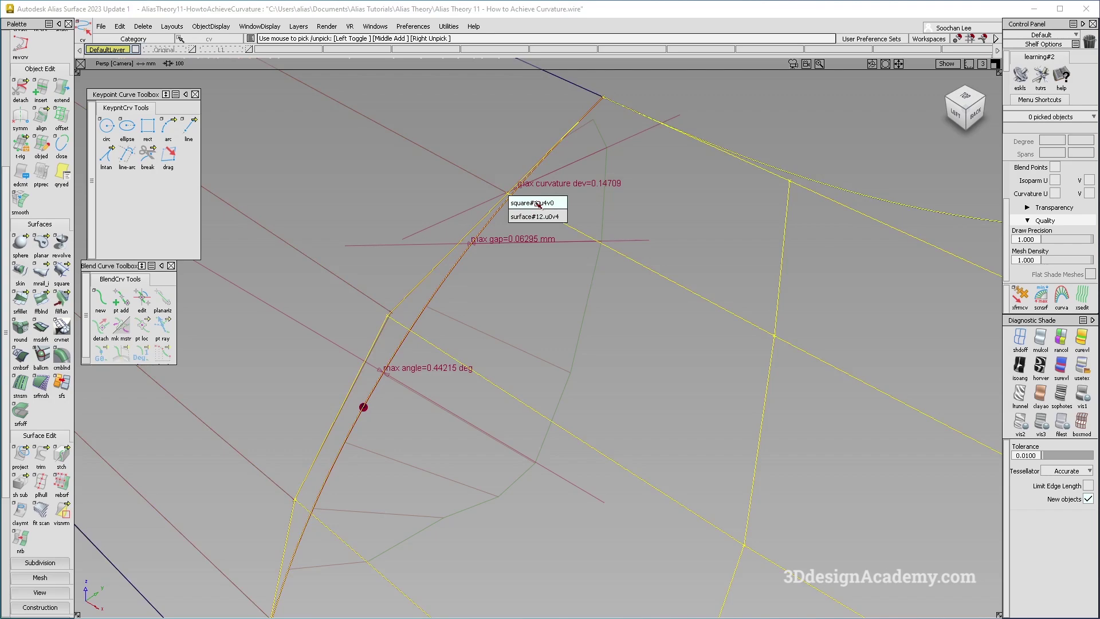
{"action": "left_click", "coordinate": [538, 203]}
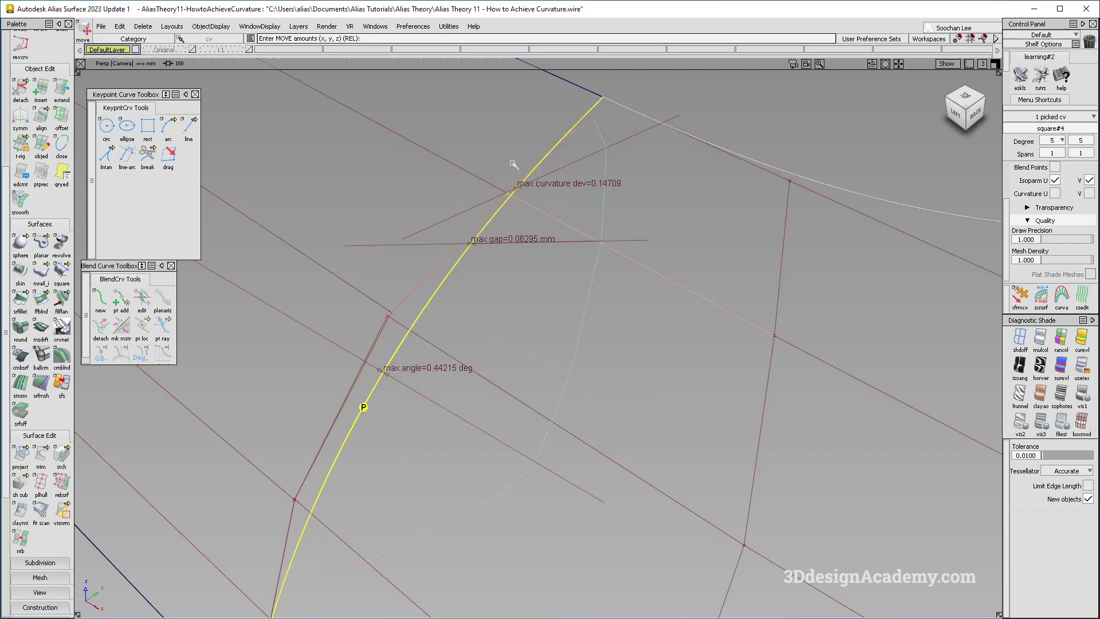
{"action": "key", "text": "Left"}
{"action": "right_click_drag", "start_coordinate": [397, 296], "coordinate": [399, 289]}
- Match the remaining CVs of the patch's left side edge, including square#4.u1v0, to the corresponding CVs of surface#12
{"action": "middle_click_drag", "start_coordinate": [364, 383], "coordinate": [405, 343], "text": "alt+shift"}
{"action": "right_click_drag", "start_coordinate": [368, 385], "coordinate": [319, 375], "text": "alt+shift"}
{"action": "left_click", "coordinate": [296, 350]}
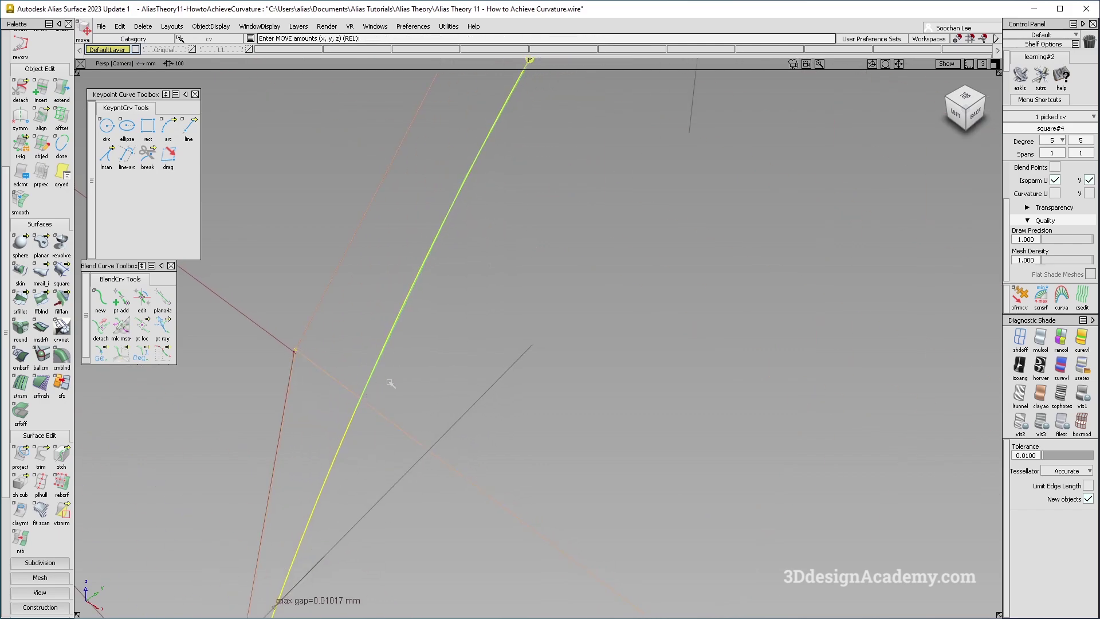
{"action": "left_click_drag", "start_coordinate": [387, 382], "coordinate": [386, 322], "text": "alt+shift"}
{"action": "right_click_drag", "start_coordinate": [385, 322], "coordinate": [404, 373], "text": "alt+shift"}
{"action": "left_click_drag", "start_coordinate": [400, 387], "coordinate": [395, 398], "text": "alt+shift"}
{"action": "mouse_move", "coordinate": [358, 374]}
{"action": "right_mouse_down", "text": "alt+shift"}
{"action": "mouse_move", "coordinate": [329, 379]}
{"action": "mouse_move", "coordinate": [311, 405]}
{"action": "right_mouse_up", "text": "alt+shift"}
{"action": "middle_click_drag", "start_coordinate": [280, 512], "coordinate": [376, 387], "text": "alt+shift"}
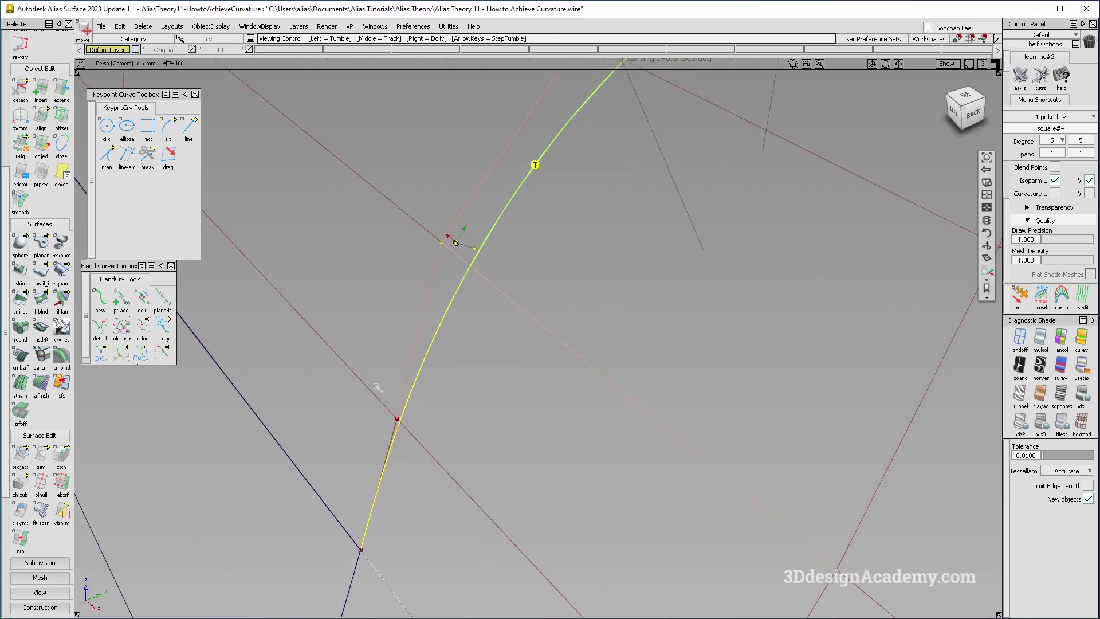
{"action": "scroll", "coordinate": [378, 388], "scroll_direction": "up", "scroll_amount": 1}
{"action": "left_click", "coordinate": [403, 423]}
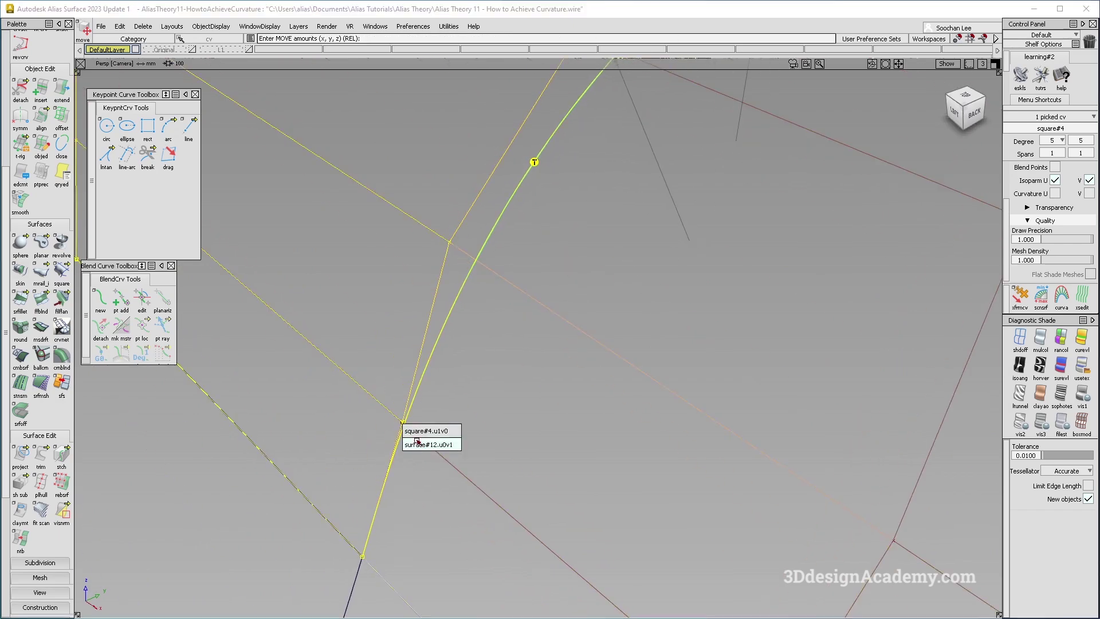
{"action": "left_click", "coordinate": [415, 431]}
- Unpick the CV and add a Position surface continuity check along the patch's concave edge
{"action": "right_click_drag", "start_coordinate": [509, 361], "coordinate": [545, 331], "text": "alt+shift"}
{"action": "left_click_drag", "start_coordinate": [521, 348], "coordinate": [522, 246], "text": "ctrl+shift"}
{"action": "right_click_drag", "start_coordinate": [535, 229], "coordinate": [583, 207], "text": "alt+shift"}
{"action": "left_click_drag", "start_coordinate": [596, 331], "coordinate": [618, 201], "text": "ctrl+shift"}
{"action": "scroll", "coordinate": [40, 344], "scroll_direction": "down", "scroll_amount": 5}
{"action": "left_click", "coordinate": [20, 581]}
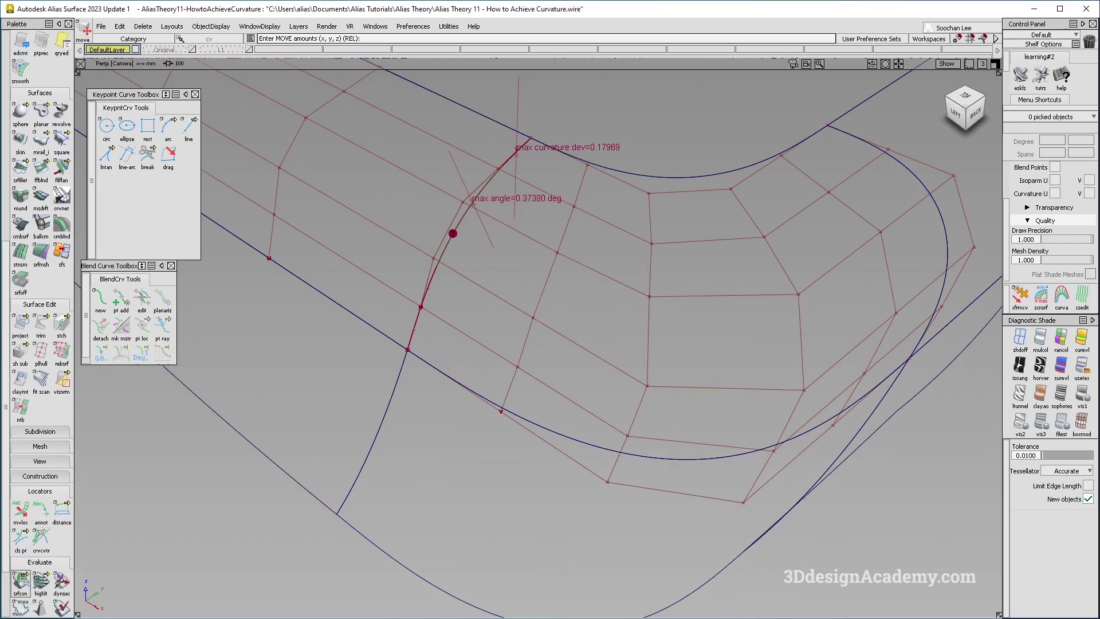
{"action": "left_click", "coordinate": [720, 170]}
{"action": "scroll", "coordinate": [628, 182], "scroll_direction": "up", "scroll_amount": 3}
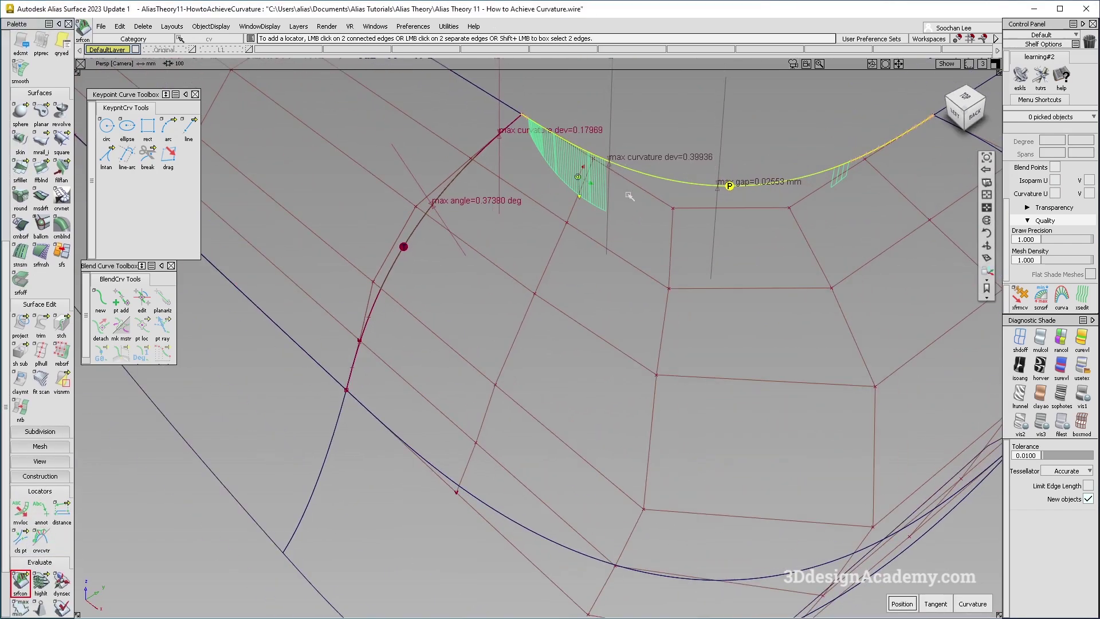
{"action": "middle_click_drag", "start_coordinate": [626, 181], "coordinate": [628, 208], "text": "alt+shift"}
{"action": "middle_click_drag", "start_coordinate": [733, 204], "coordinate": [595, 227], "text": "alt+shift"}
{"action": "left_click_drag", "start_coordinate": [641, 241], "coordinate": [650, 319], "text": "ctrl+shift"}
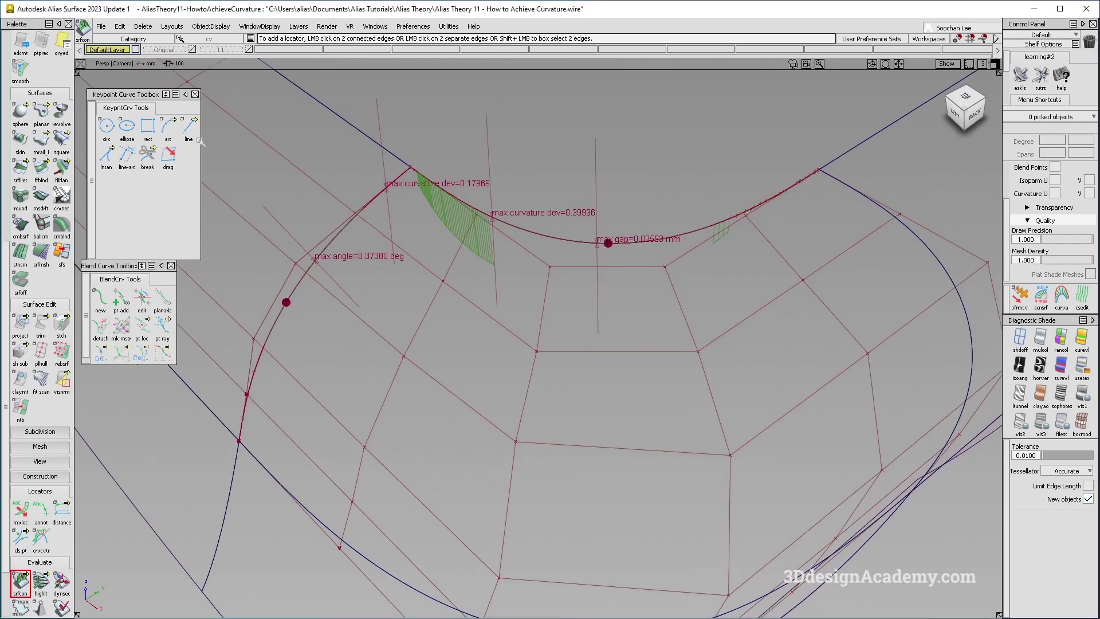
- Align the copied patch's concave edge to the adjoining surface using Align with G0 continuity
{"action": "scroll", "coordinate": [25, 114], "scroll_direction": "up", "scroll_amount": 3}
{"action": "double_click", "coordinate": [44, 119]}
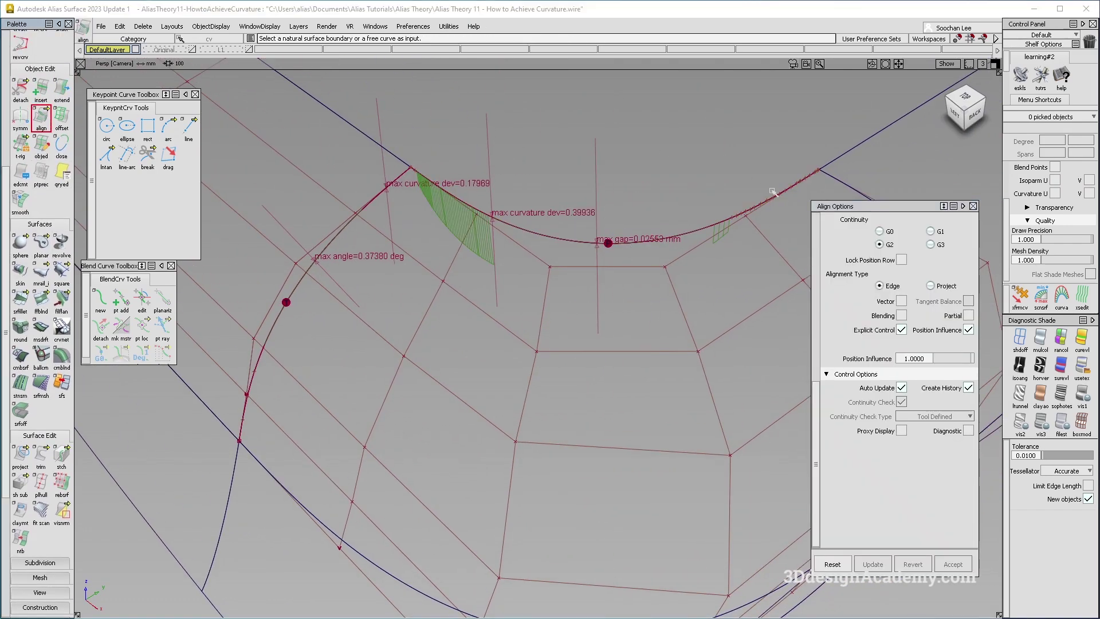
{"action": "left_click", "coordinate": [879, 231]}
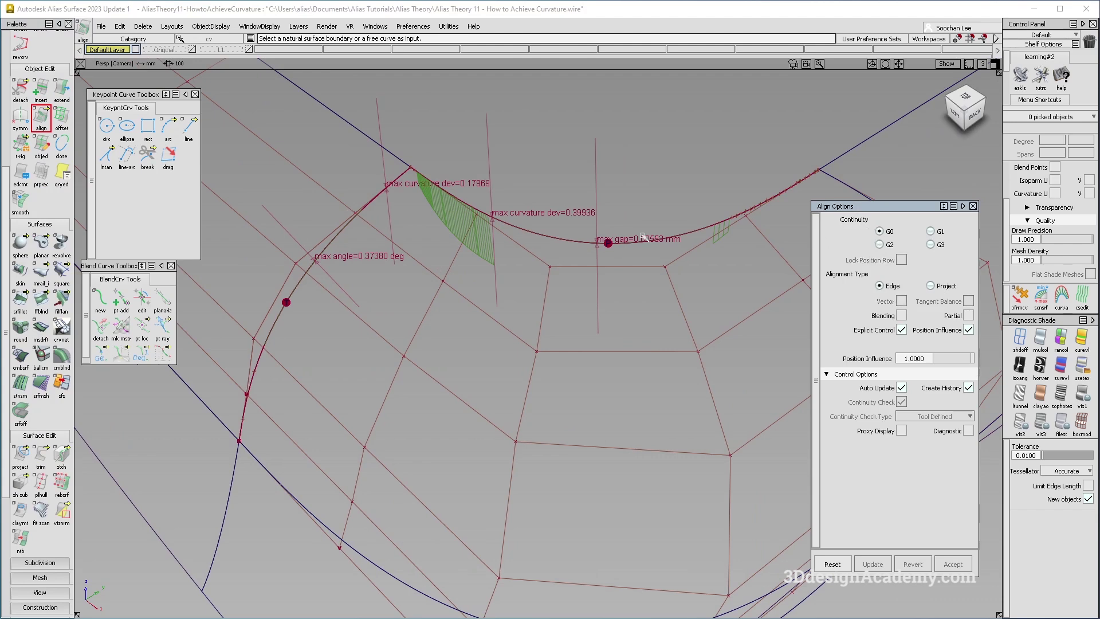
{"action": "left_click", "coordinate": [646, 242]}
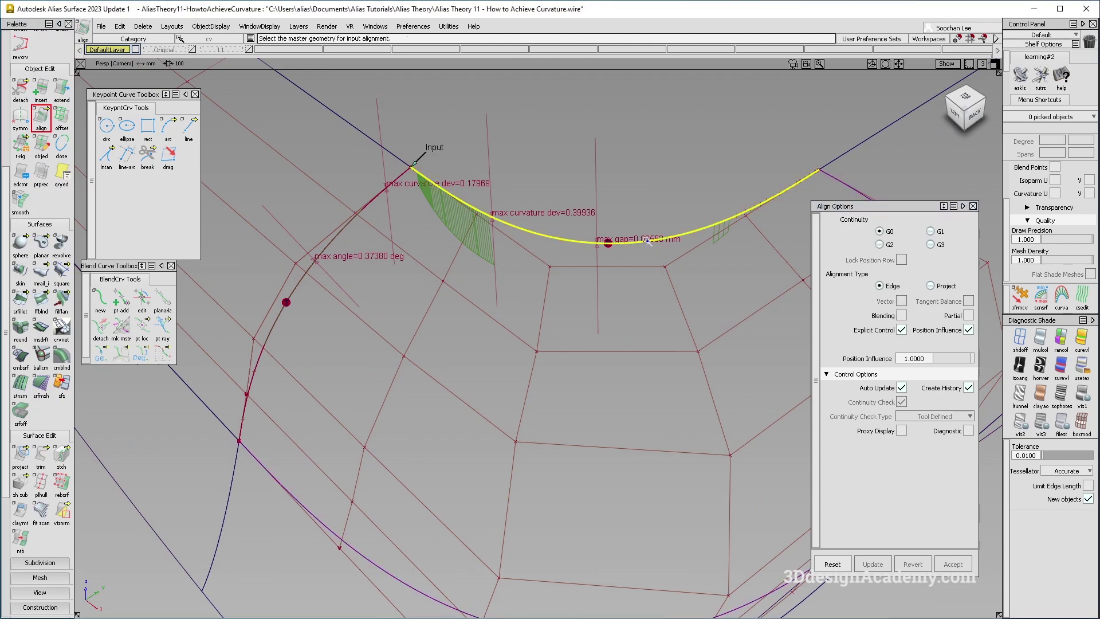
{"action": "left_click", "coordinate": [647, 241]}
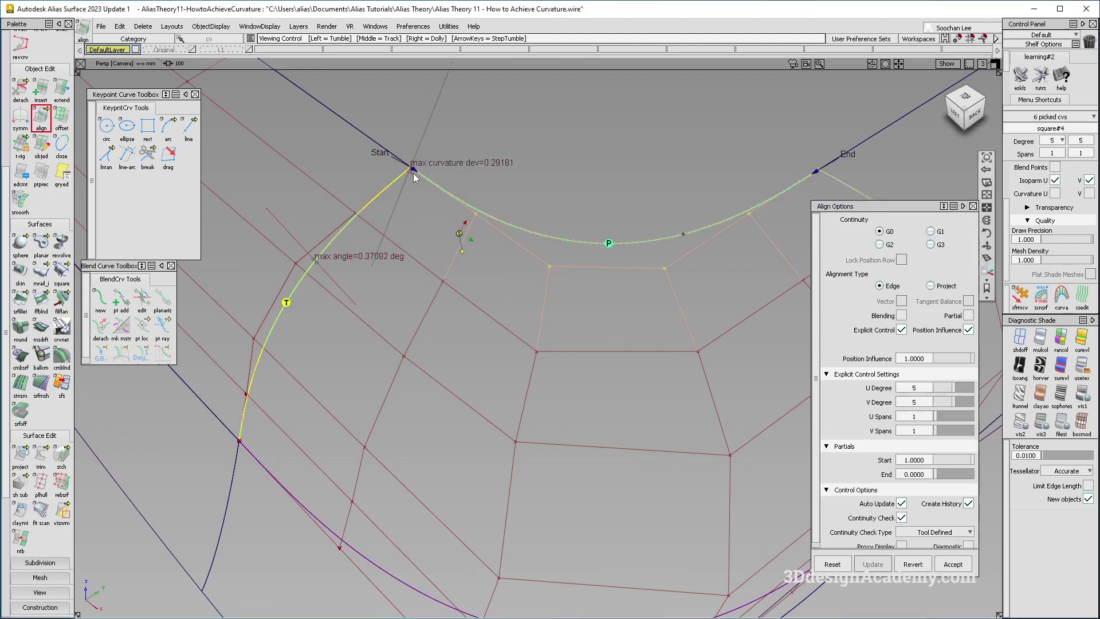
- Set the concave edge alignment's Position Influence to 0
{"action": "left_click_drag", "start_coordinate": [414, 173], "coordinate": [436, 168], "text": "alt+shift"}
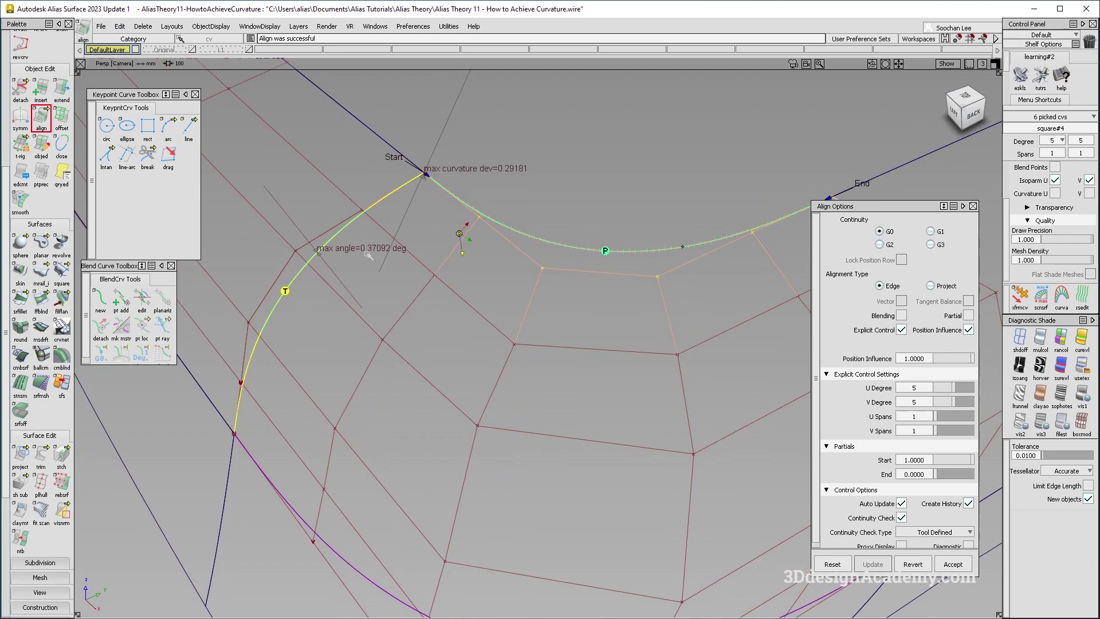
{"action": "left_click_drag", "start_coordinate": [318, 248], "coordinate": [518, 287], "text": "alt+shift"}
{"action": "right_click_drag", "start_coordinate": [518, 287], "coordinate": [533, 289], "text": "alt+shift"}
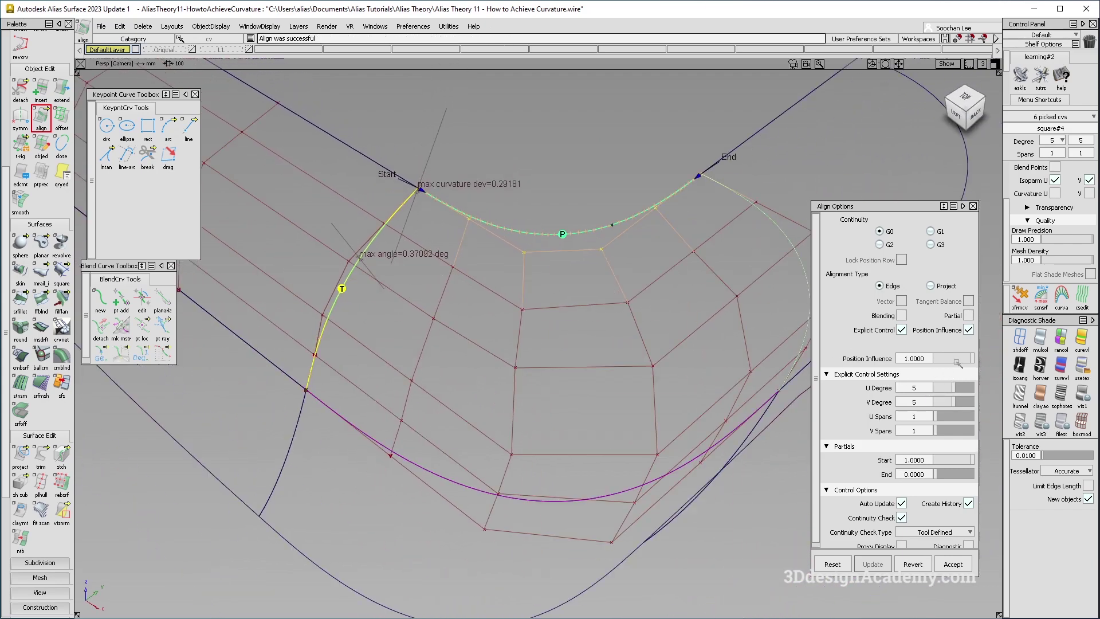
{"action": "left_click_drag", "start_coordinate": [963, 362], "coordinate": [691, 353]}
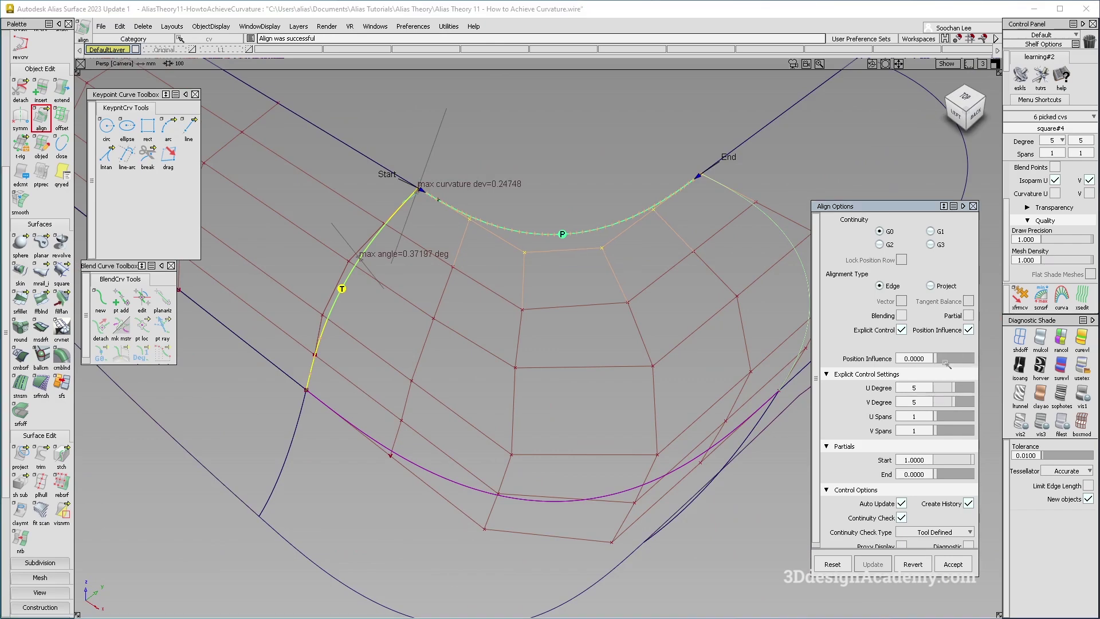
{"action": "left_click_drag", "start_coordinate": [680, 324], "coordinate": [573, 298], "text": "alt+shift"}
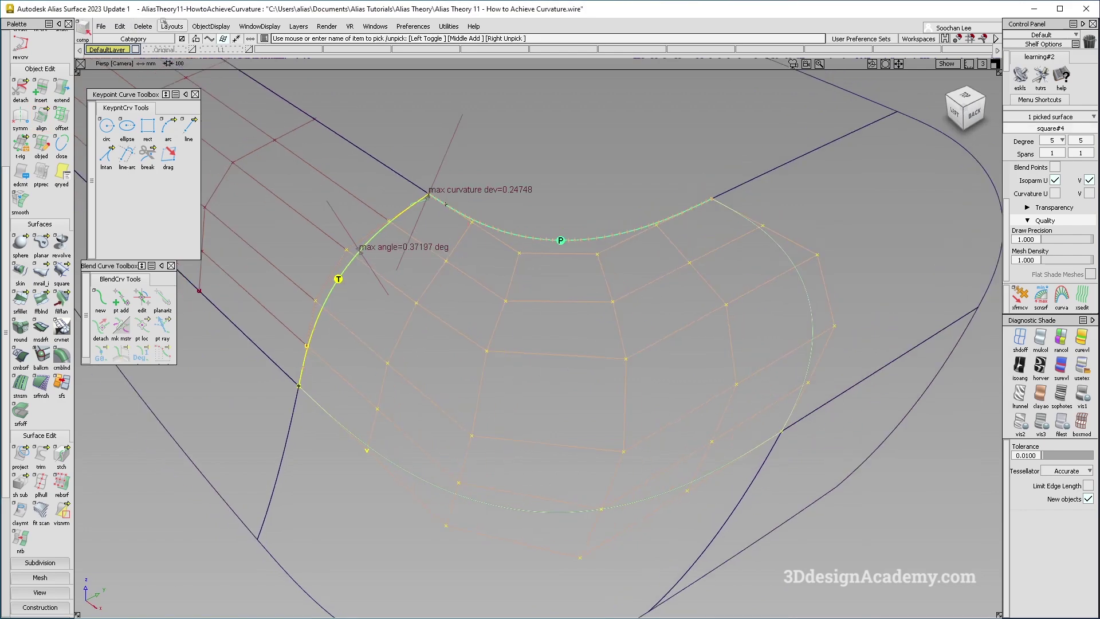
- Delete the construction history of patch square#4 and unpick it
{"action": "left_click", "coordinate": [143, 26]}
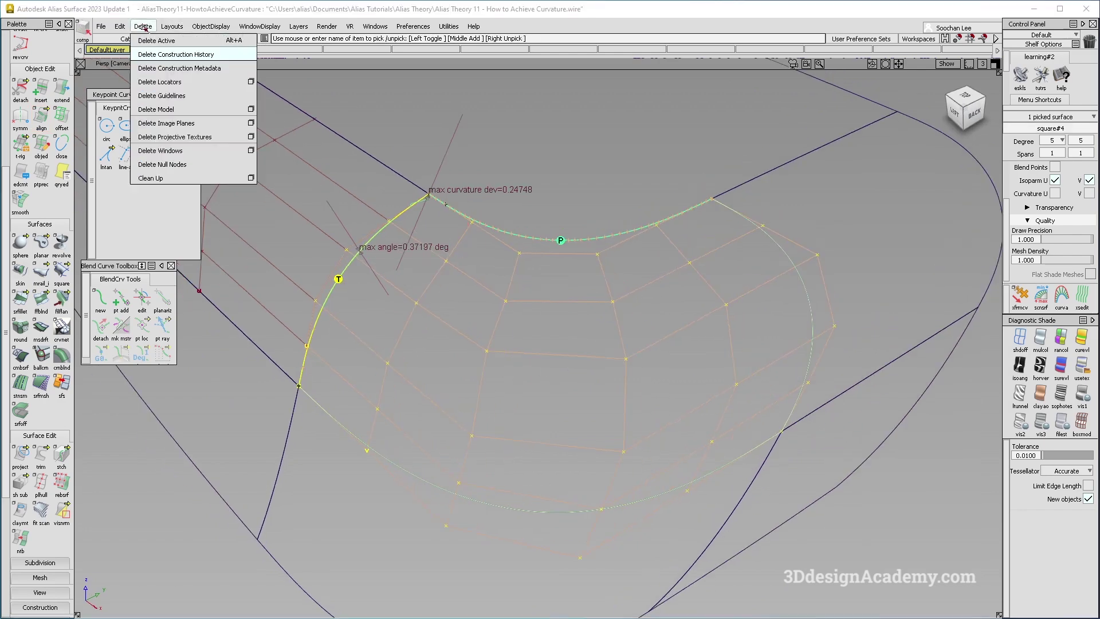
{"action": "left_click", "coordinate": [172, 51]}
{"action": "right_click_drag", "start_coordinate": [395, 298], "coordinate": [399, 281], "text": "alt+shift"}
{"action": "left_click_drag", "start_coordinate": [399, 280], "coordinate": [401, 253], "text": "alt+shift"}
{"action": "left_click", "coordinate": [423, 383]}
{"action": "scroll", "coordinate": [466, 314], "scroll_direction": "down", "scroll_amount": 5}
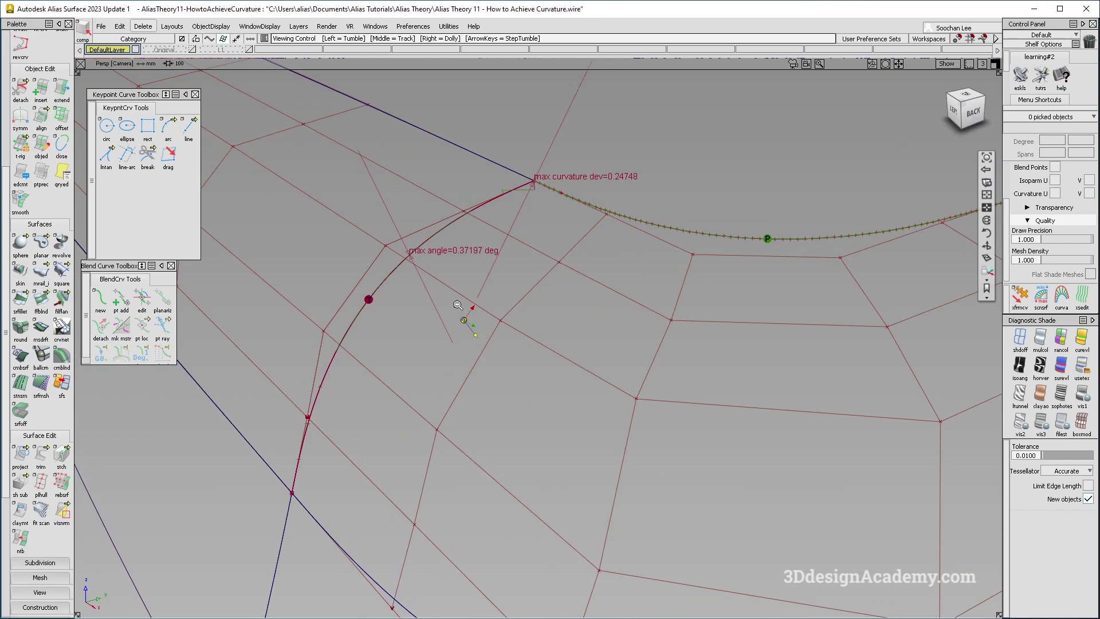
- Nudge the second-row CV beside the max angle marker on the patch's left side edge along the surface normal
{"action": "left_click_drag", "start_coordinate": [384, 305], "coordinate": [515, 342], "text": "ctrl+shift"}
{"action": "left_click_drag", "start_coordinate": [499, 377], "coordinate": [436, 317], "text": "alt+shift"}
{"action": "right_click_drag", "start_coordinate": [491, 344], "coordinate": [489, 309], "text": "alt+shift"}
{"action": "left_click_drag", "start_coordinate": [489, 310], "coordinate": [513, 319], "text": "alt+shift"}
{"action": "left_click", "coordinate": [1020, 296]}
{"action": "key", "text": "space"}
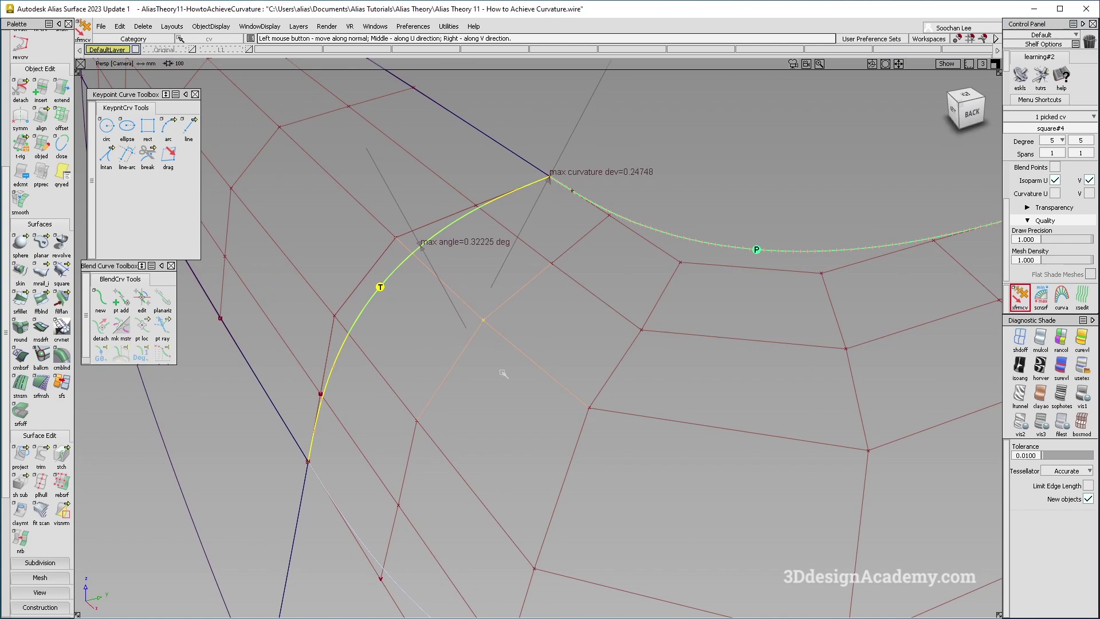
{"action": "key", "text": "space"}
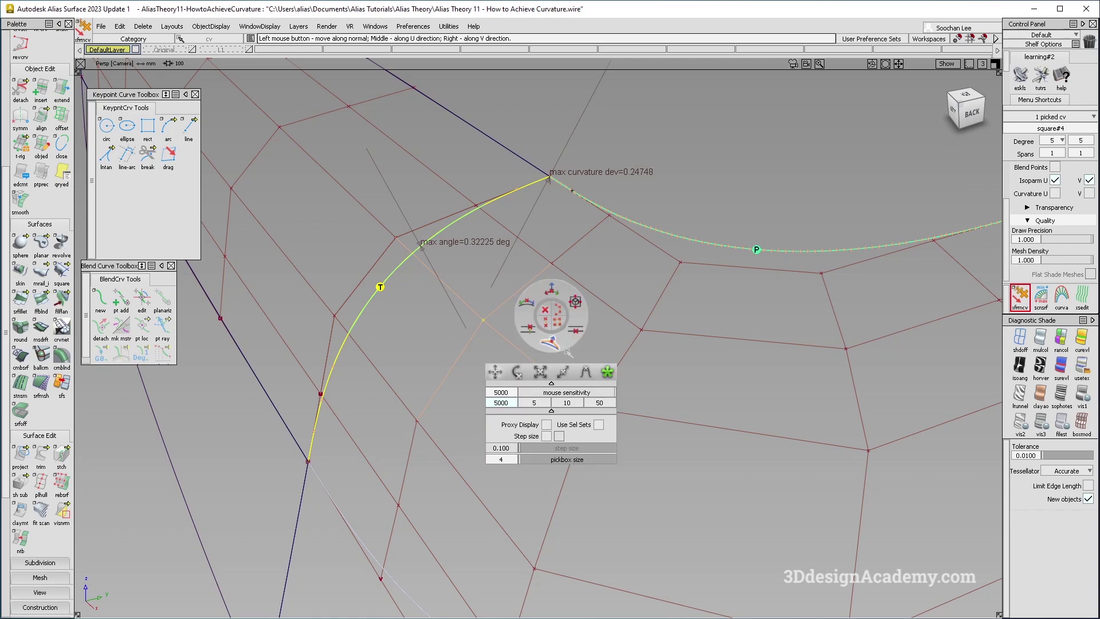
- Draw a straight edit point curve along the hull, from the neighbour's second-row CV to the shared edge CV
{"action": "left_click_drag", "start_coordinate": [516, 314], "coordinate": [658, 349], "text": "alt+shift"}
{"action": "right_click_drag", "start_coordinate": [658, 349], "coordinate": [496, 309], "text": "alt+shift"}
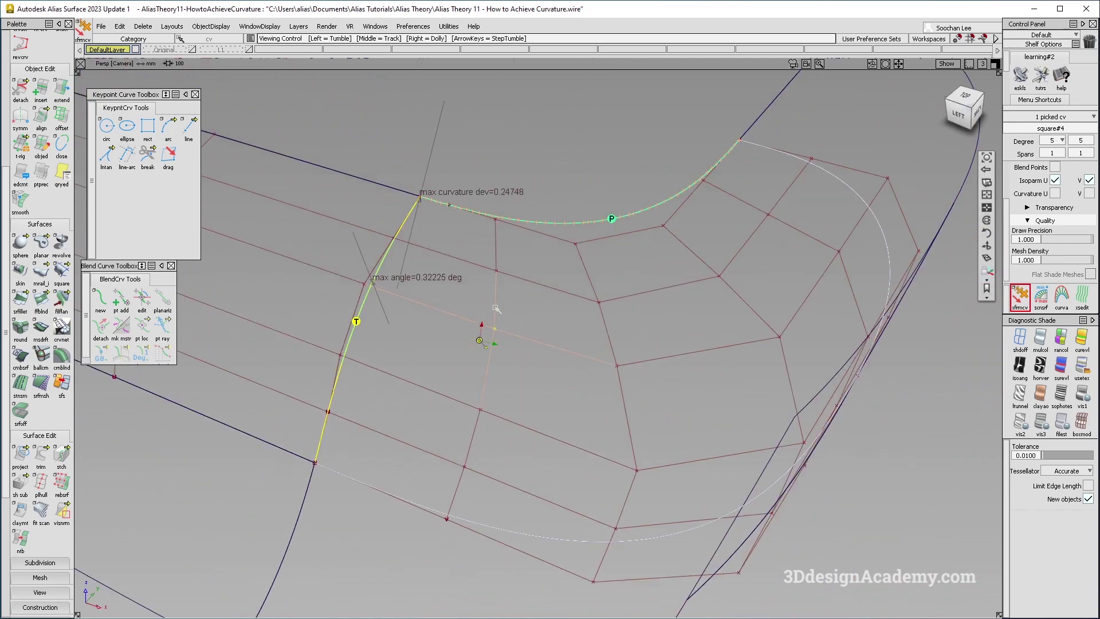
{"action": "left_click_drag", "start_coordinate": [436, 383], "coordinate": [427, 335], "text": "ctrl+shift"}
{"action": "middle_click_drag", "start_coordinate": [402, 332], "coordinate": [493, 380], "text": "alt+shift"}
{"action": "right_click_drag", "start_coordinate": [493, 379], "coordinate": [482, 363], "text": "alt+shift"}
{"action": "left_click_drag", "start_coordinate": [322, 406], "coordinate": [290, 245], "text": "ctrl+shift"}
{"action": "scroll", "coordinate": [31, 143], "scroll_direction": "up", "scroll_amount": 2}
{"action": "scroll", "coordinate": [35, 172], "scroll_direction": "up", "scroll_amount": 4}
{"action": "left_click", "coordinate": [40, 103]}
{"action": "left_click", "coordinate": [318, 279]}
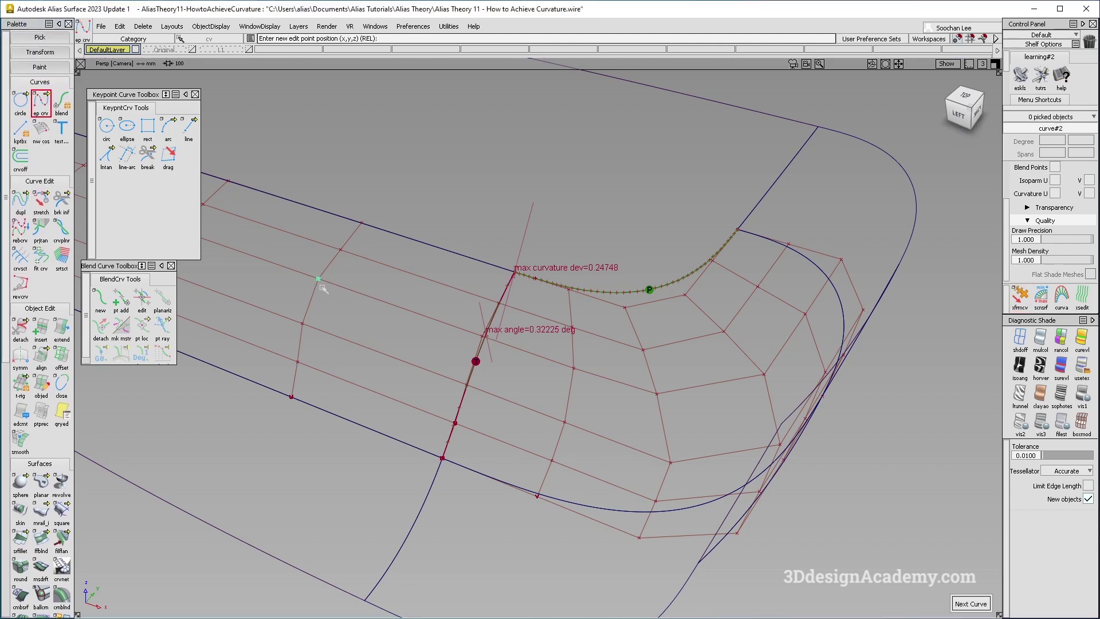
{"action": "left_click", "coordinate": [41, 103]}
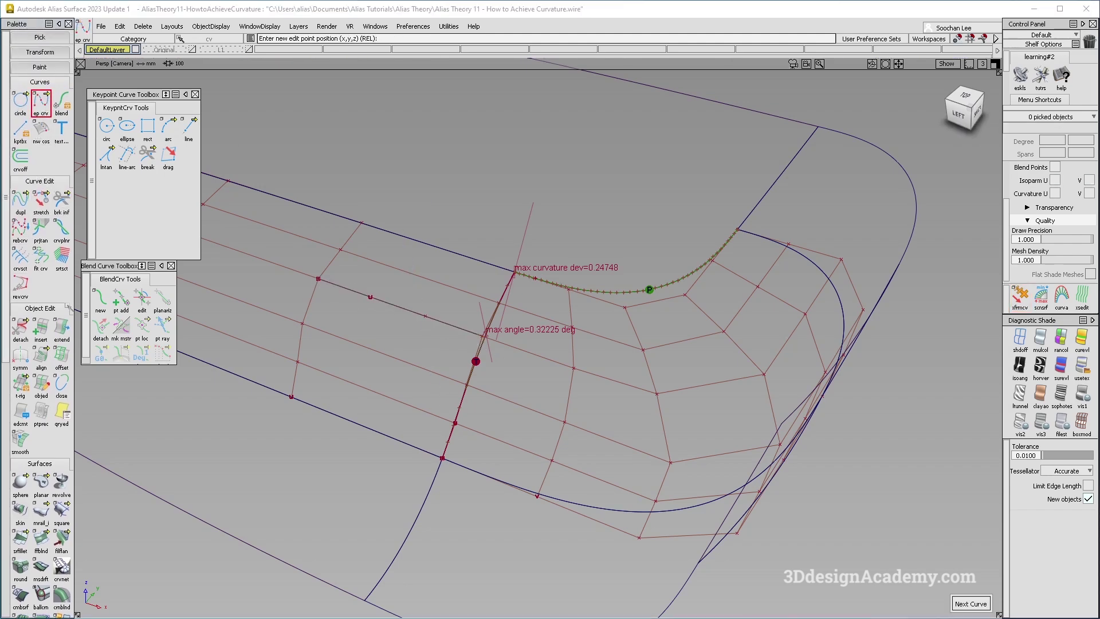
- Extend the curve past the shared edge by about 48.7 mm to reach the patch's second-row CV
{"action": "left_click", "coordinate": [470, 333]}
{"action": "left_click_drag", "start_coordinate": [574, 376], "coordinate": [590, 370]}
{"action": "right_click_drag", "start_coordinate": [590, 370], "coordinate": [642, 379], "text": "alt+shift"}
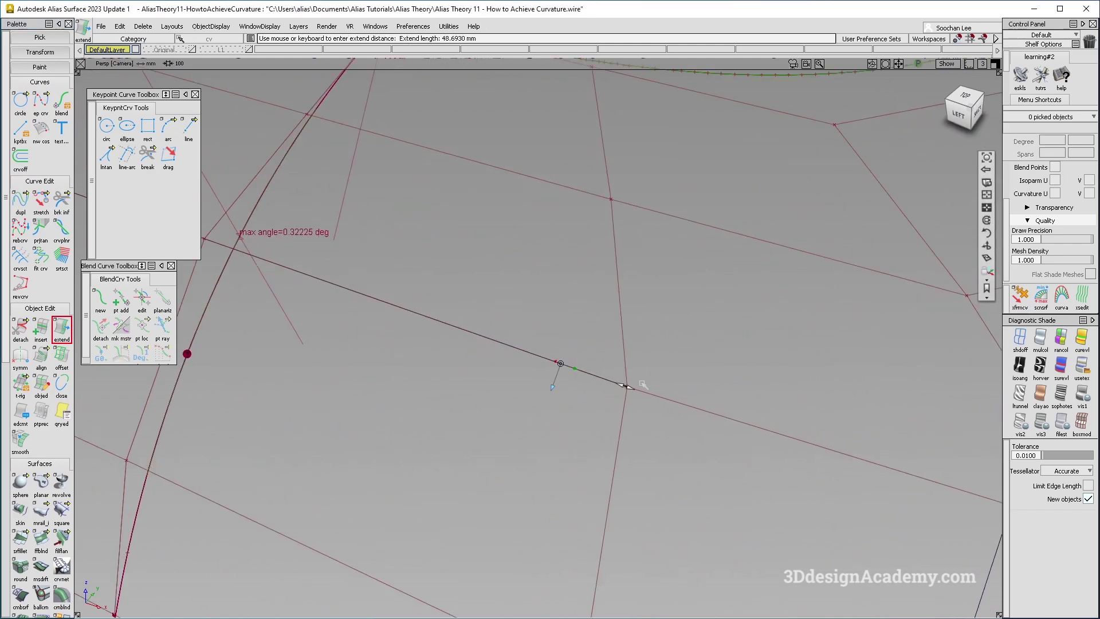
{"action": "left_click", "coordinate": [629, 388]}
{"action": "left_click", "coordinate": [628, 388]}
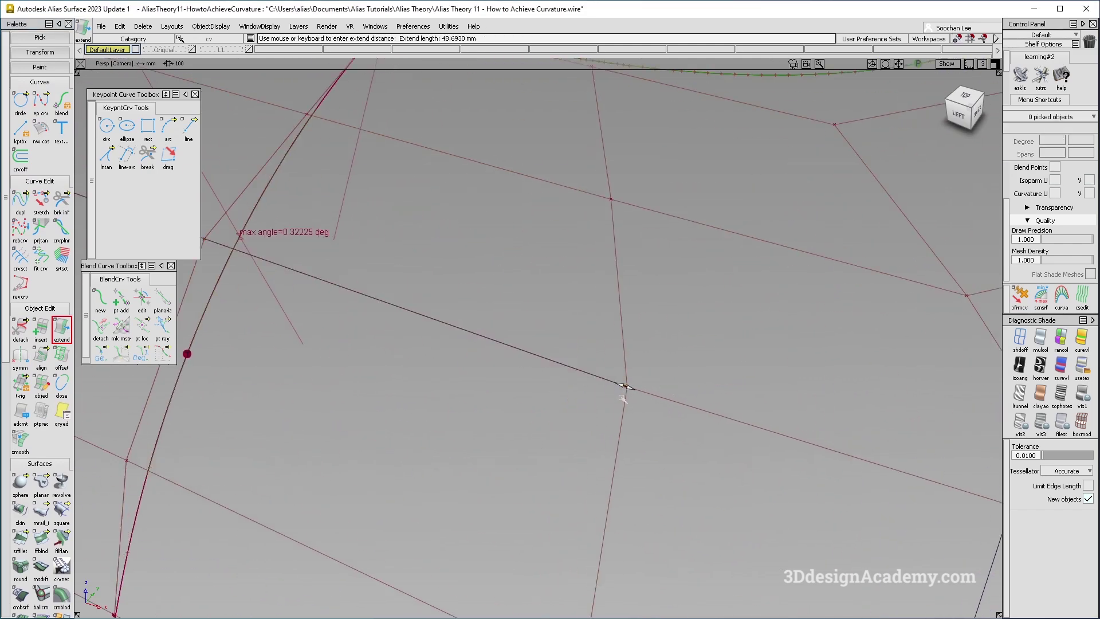
- Check the extended curve's end against the patch's second-row CV and reselect that end for extension
{"action": "right_click_drag", "start_coordinate": [628, 389], "coordinate": [672, 380], "text": "alt+shift"}
{"action": "left_click_drag", "start_coordinate": [673, 380], "coordinate": [652, 350], "text": "alt+shift"}
{"action": "right_click_drag", "start_coordinate": [653, 350], "coordinate": [595, 355], "text": "alt+shift"}
{"action": "left_click_drag", "start_coordinate": [596, 355], "coordinate": [624, 385], "text": "alt+shift"}
{"action": "left_click", "coordinate": [651, 444]}
{"action": "right_click_drag", "start_coordinate": [624, 385], "coordinate": [631, 284], "text": "alt+shift"}
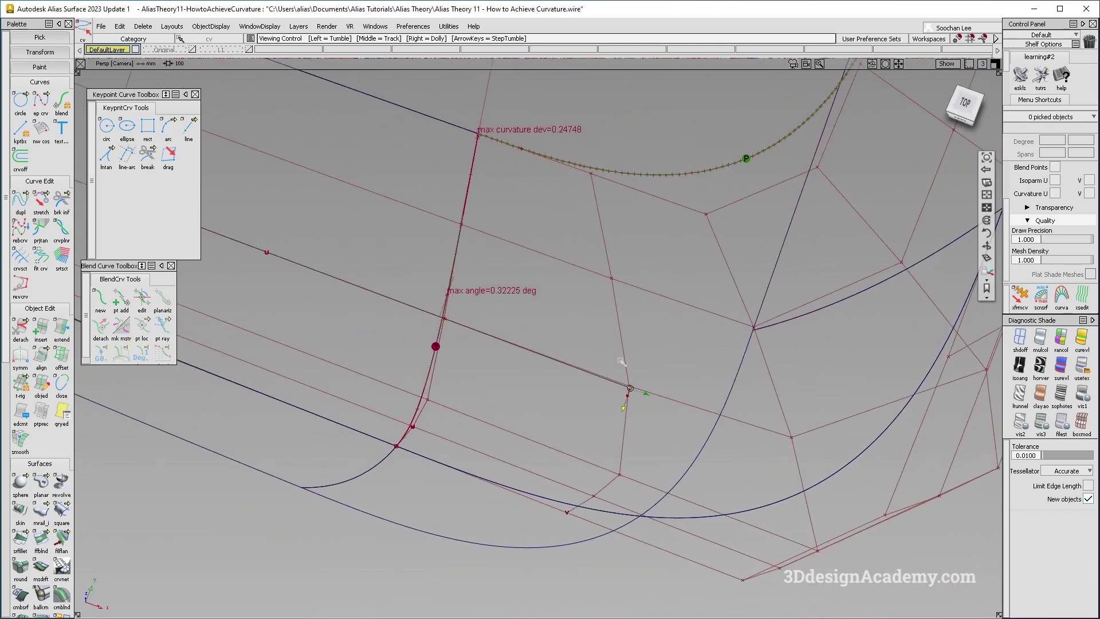
{"action": "left_click_drag", "start_coordinate": [604, 345], "coordinate": [593, 310], "text": "alt+shift"}
{"action": "right_click_drag", "start_coordinate": [607, 397], "coordinate": [663, 437], "text": "alt+shift"}
{"action": "left_click_drag", "start_coordinate": [662, 437], "coordinate": [665, 407], "text": "alt+shift"}
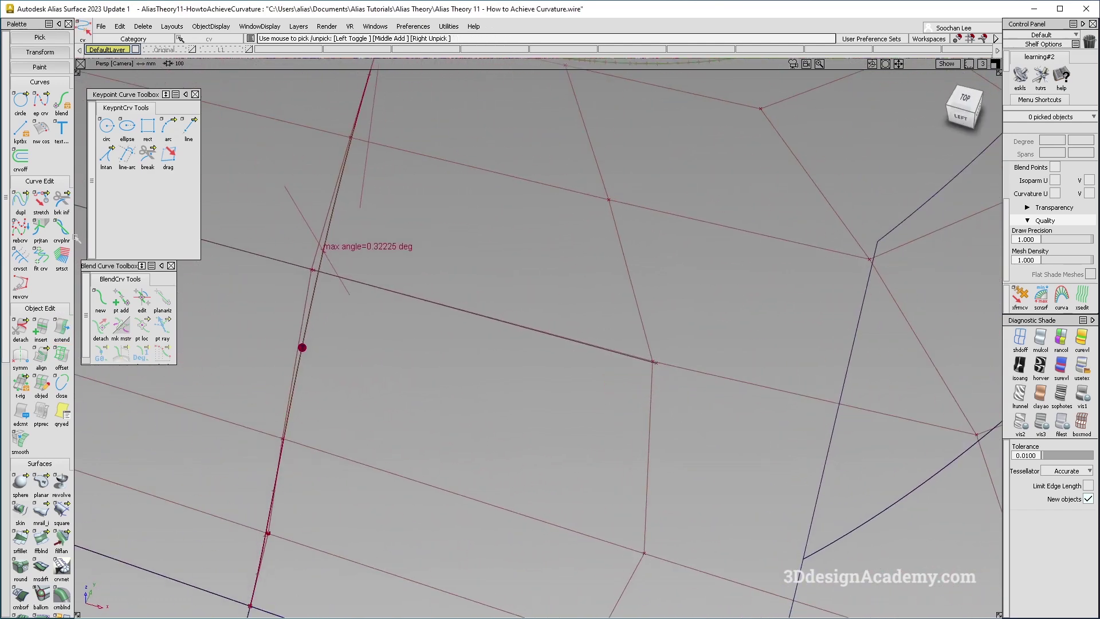
{"action": "left_click", "coordinate": [62, 330]}
{"action": "left_click", "coordinate": [654, 362]}
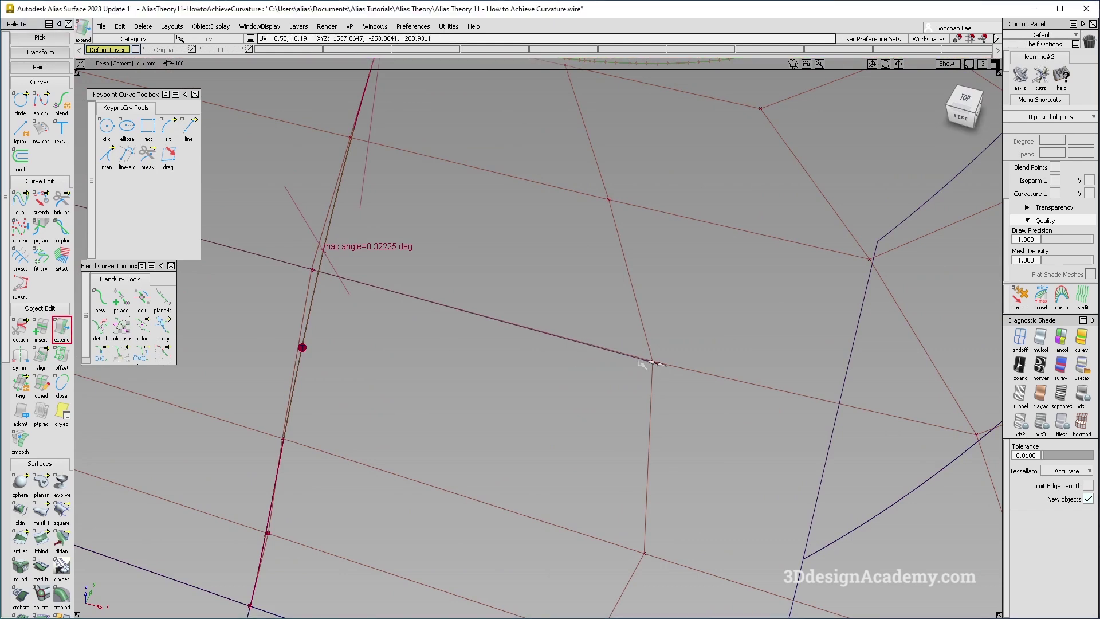
- Pick the patch's second-row CV and move it onto the end of the extended curve
{"action": "left_click_drag", "start_coordinate": [659, 363], "coordinate": [654, 401]}
{"action": "mouse_move", "coordinate": [654, 401]}
{"action": "left_mouse_down"}
{"action": "mouse_move", "coordinate": [886, 434]}
{"action": "mouse_move", "coordinate": [676, 367]}
{"action": "mouse_move", "coordinate": [680, 422]}
{"action": "left_mouse_up"}
{"action": "left_click_drag", "start_coordinate": [590, 356], "coordinate": [646, 364], "text": "ctrl+shift"}
{"action": "left_click", "coordinate": [647, 365]}
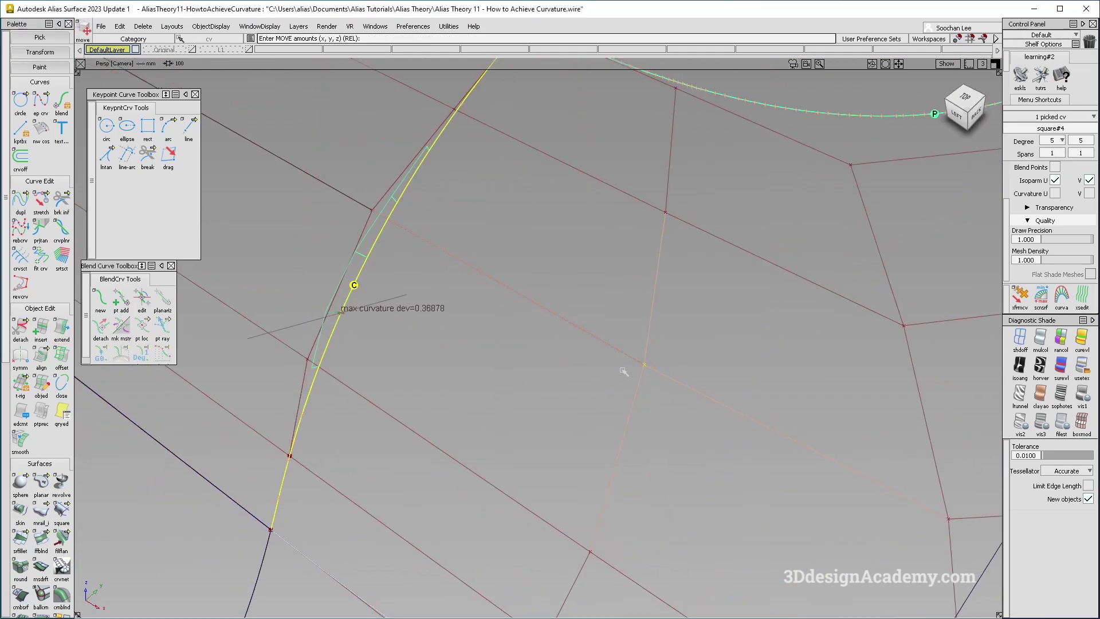
{"action": "left_click_drag", "start_coordinate": [613, 385], "coordinate": [583, 382], "text": "alt+shift"}
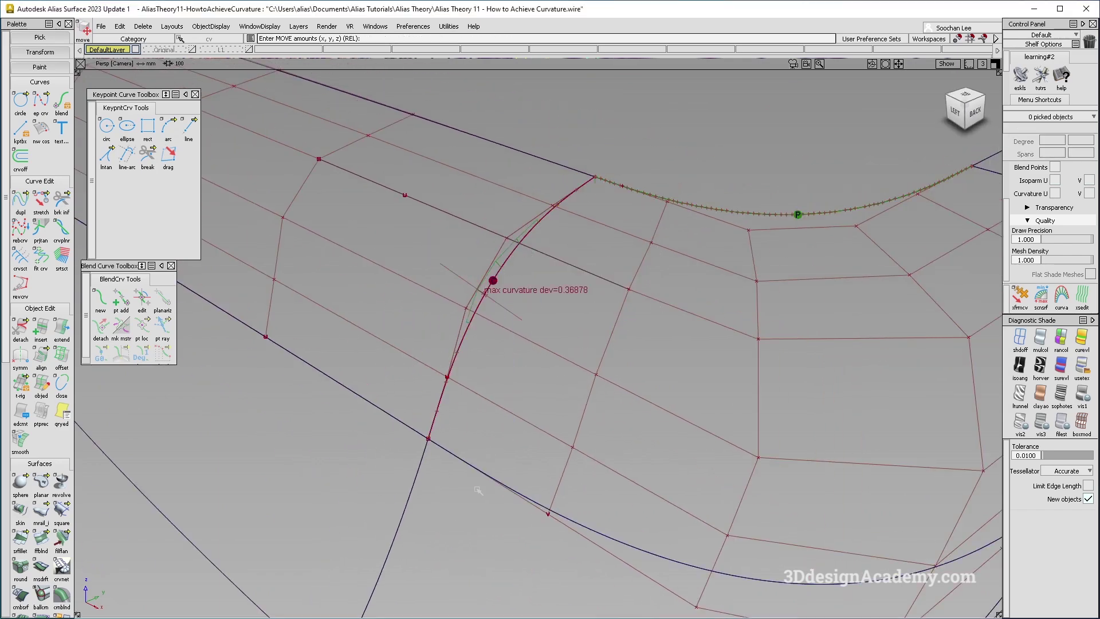
- Draw three more edit point curves from the neighbour's second-row CVs to the matching shared edge CVs
{"action": "left_click", "coordinate": [40, 103]}
{"action": "left_click", "coordinate": [313, 225]}
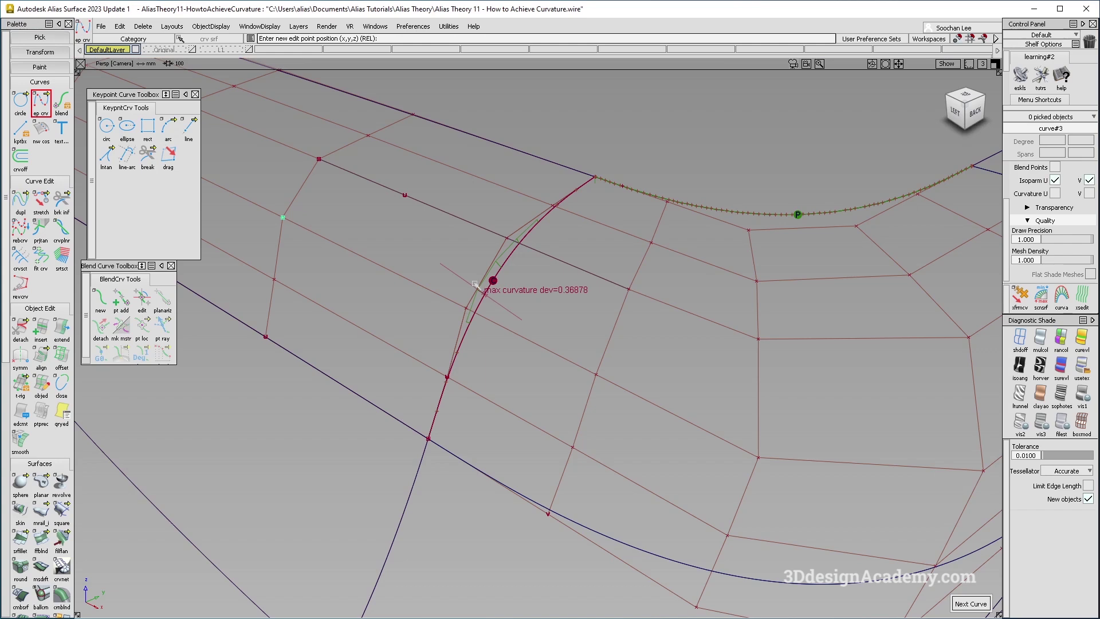
{"action": "key", "text": "space"}
{"action": "left_click", "coordinate": [256, 360]}
{"action": "left_click", "coordinate": [432, 471]}
{"action": "left_click_drag", "start_coordinate": [418, 167], "coordinate": [476, 220], "text": "ctrl+shift"}
{"action": "left_click_drag", "start_coordinate": [467, 167], "coordinate": [480, 255]}
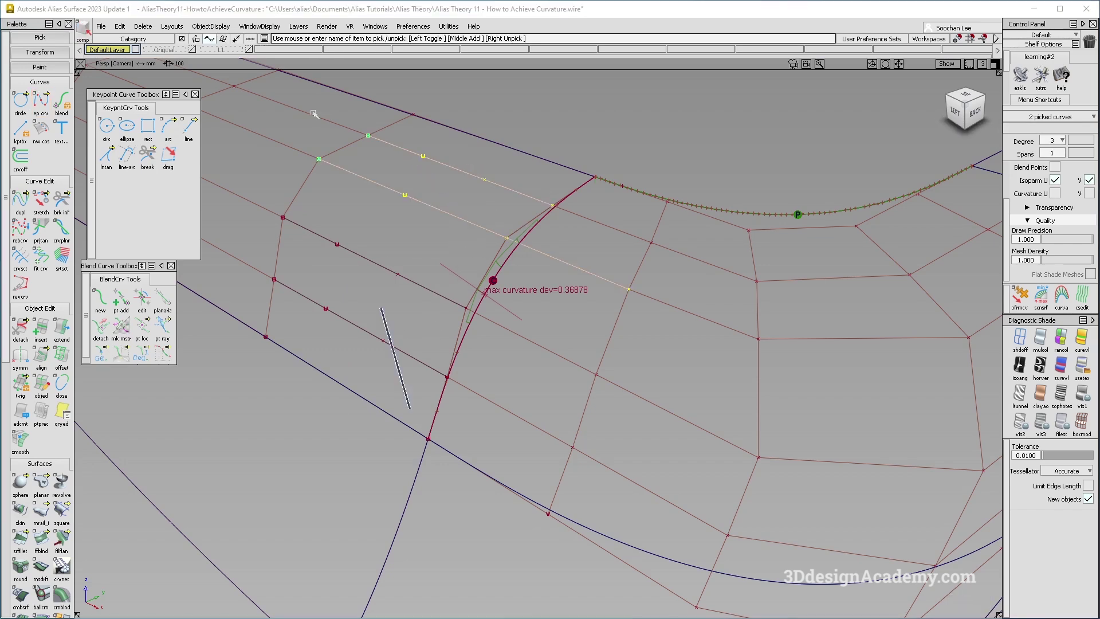
- Extend the three new curves to the patch's second-row CVs, the third hull row's by about 53 mm
{"action": "left_click", "coordinate": [61, 329]}
{"action": "left_click", "coordinate": [546, 201]}
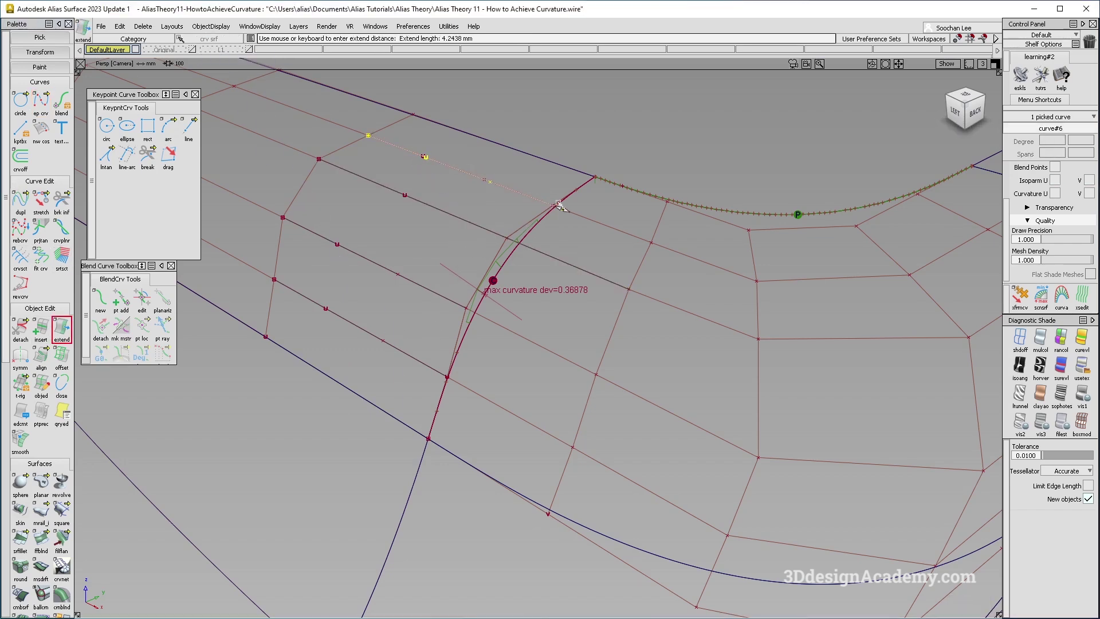
{"action": "left_click_drag", "start_coordinate": [670, 244], "coordinate": [482, 316]}
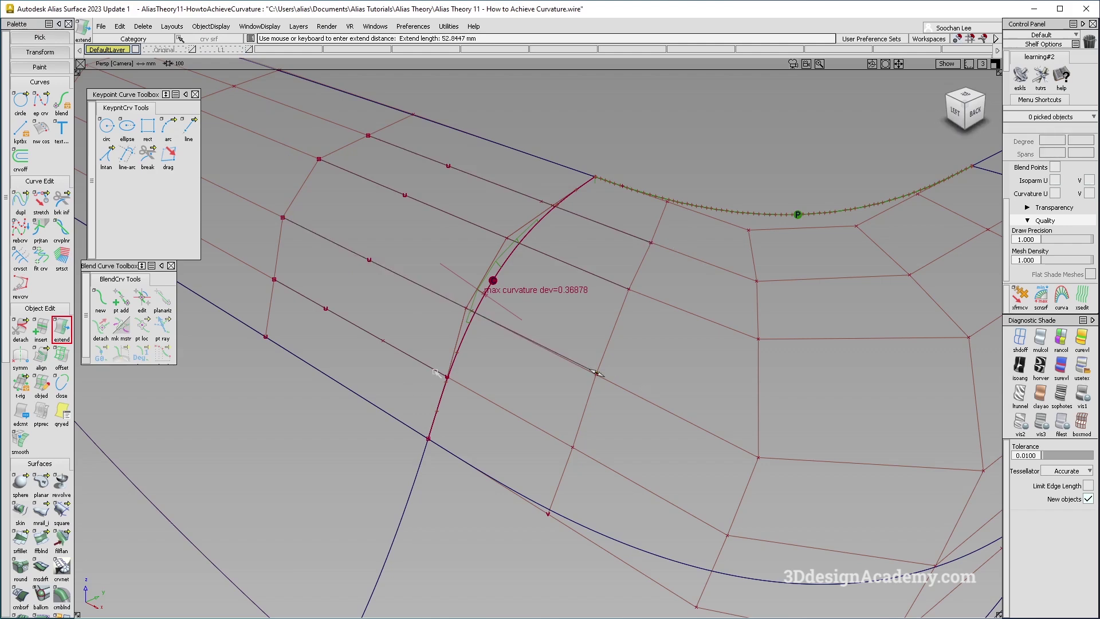
{"action": "left_click_drag", "start_coordinate": [450, 379], "coordinate": [458, 383]}
- Align the left edge of surface#10, below the corner patch, to its neighbour with G2 continuity
{"action": "left_click_drag", "start_coordinate": [555, 483], "coordinate": [565, 393], "text": "alt+shift"}
{"action": "middle_click_drag", "start_coordinate": [564, 393], "coordinate": [558, 328], "text": "alt+shift"}
{"action": "left_click_drag", "start_coordinate": [653, 351], "coordinate": [596, 358], "text": "ctrl+shift"}
{"action": "left_click", "coordinate": [481, 368]}
{"action": "mouse_move", "coordinate": [483, 372]}
{"action": "left_mouse_down", "text": "alt+shift"}
{"action": "mouse_move", "coordinate": [606, 417]}
{"action": "mouse_move", "coordinate": [542, 388]}
{"action": "mouse_move", "coordinate": [535, 334]}
{"action": "mouse_move", "coordinate": [596, 333]}
{"action": "left_mouse_up", "text": "alt+shift"}
{"action": "right_click_drag", "start_coordinate": [600, 332], "coordinate": [446, 428], "text": "ctrl+shift"}
{"action": "left_click", "coordinate": [447, 427]}
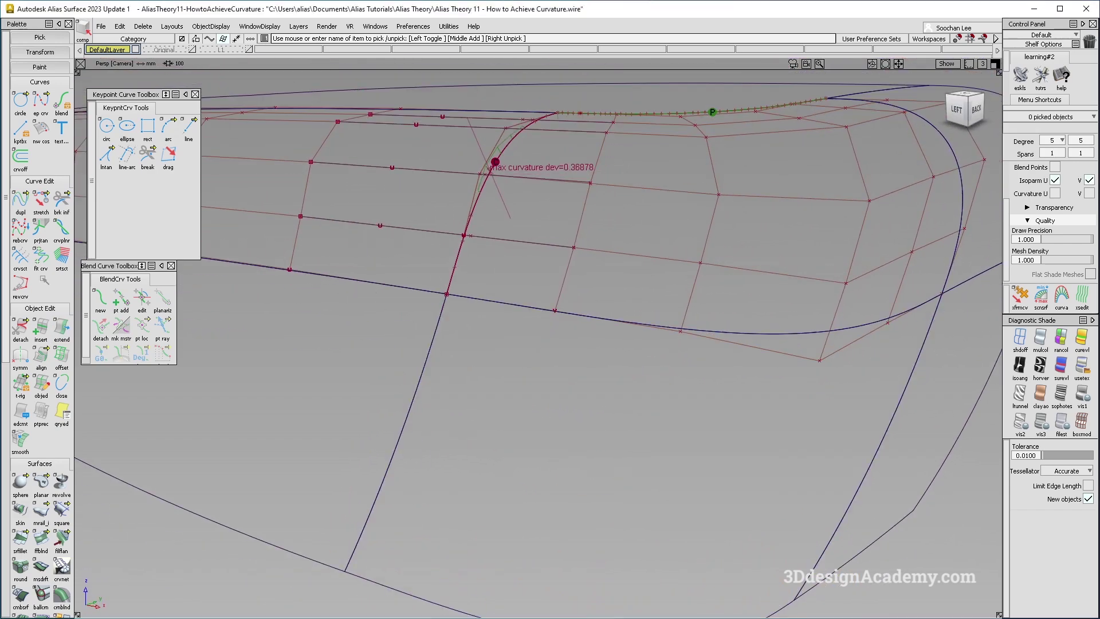
{"action": "left_click", "coordinate": [40, 358]}
{"action": "left_click", "coordinate": [427, 354]}
{"action": "left_click", "coordinate": [438, 299]}
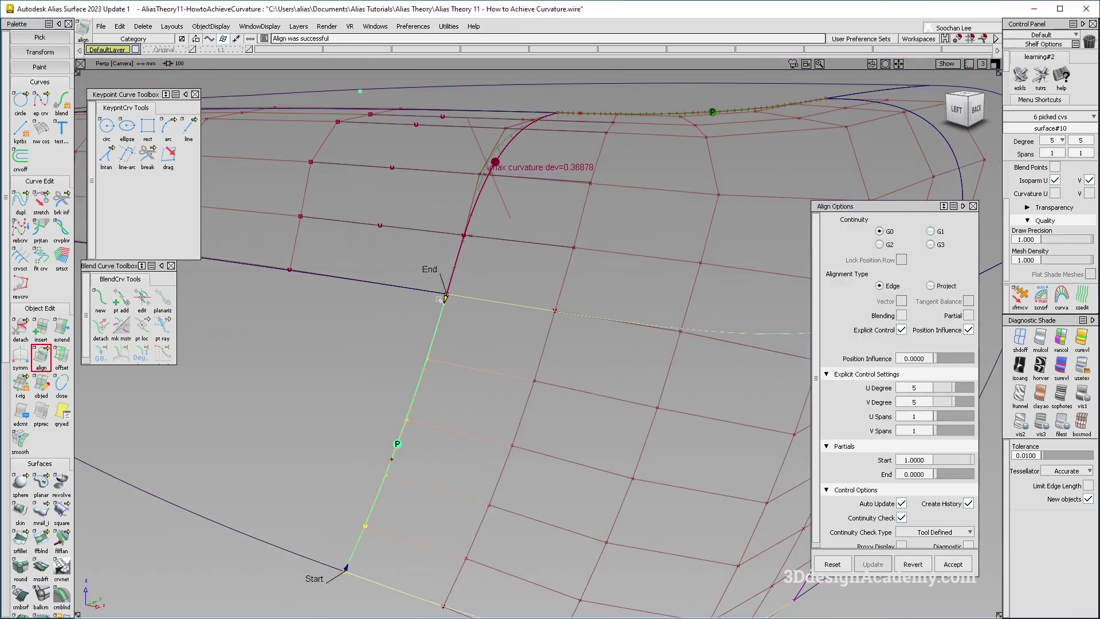
{"action": "left_click", "coordinate": [879, 245]}
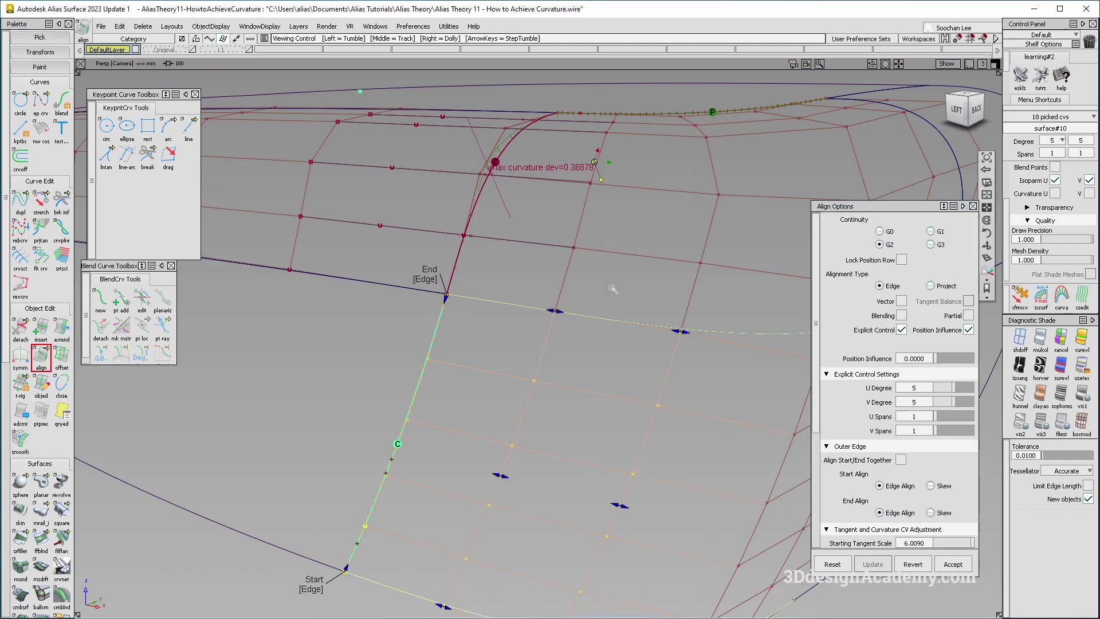
- Remove the continuity check locators, delete the construction history of surface#10 and unpick everything
{"action": "middle_click_drag", "start_coordinate": [631, 343], "coordinate": [606, 260], "text": "alt+shift"}
{"action": "left_click_drag", "start_coordinate": [651, 342], "coordinate": [550, 292], "text": "alt+shift"}
{"action": "middle_click_drag", "start_coordinate": [756, 411], "coordinate": [604, 324], "text": "alt+shift"}
{"action": "key", "text": "space"}
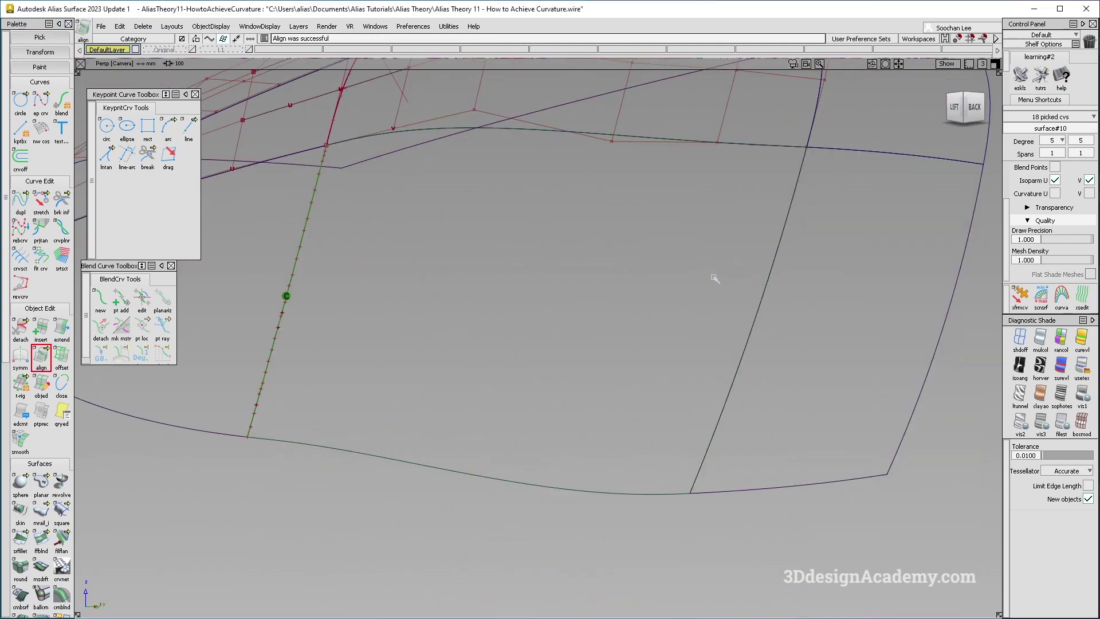
{"action": "left_click", "coordinate": [772, 264]}
{"action": "left_click", "coordinate": [772, 264]}
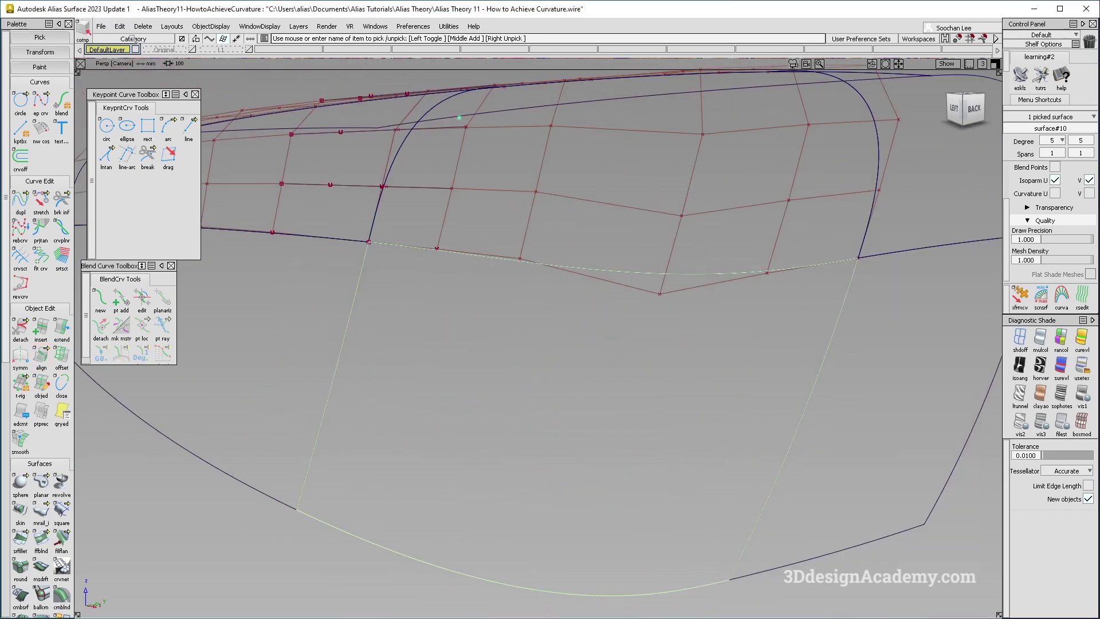
{"action": "left_click", "coordinate": [142, 27]}
{"action": "left_click", "coordinate": [151, 54]}
{"action": "left_click", "coordinate": [528, 220]}
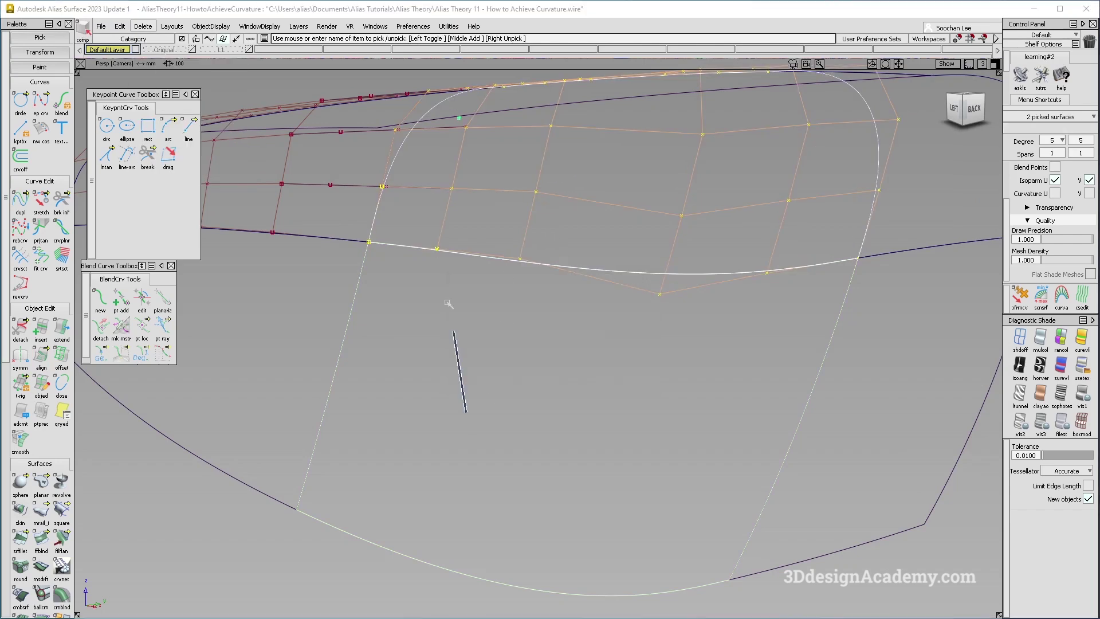
{"action": "left_click", "coordinate": [462, 372]}
- Add a surface continuity check between the corner patch's lower edge and surface#10
{"action": "scroll", "coordinate": [40, 344], "scroll_direction": "down", "scroll_amount": 10}
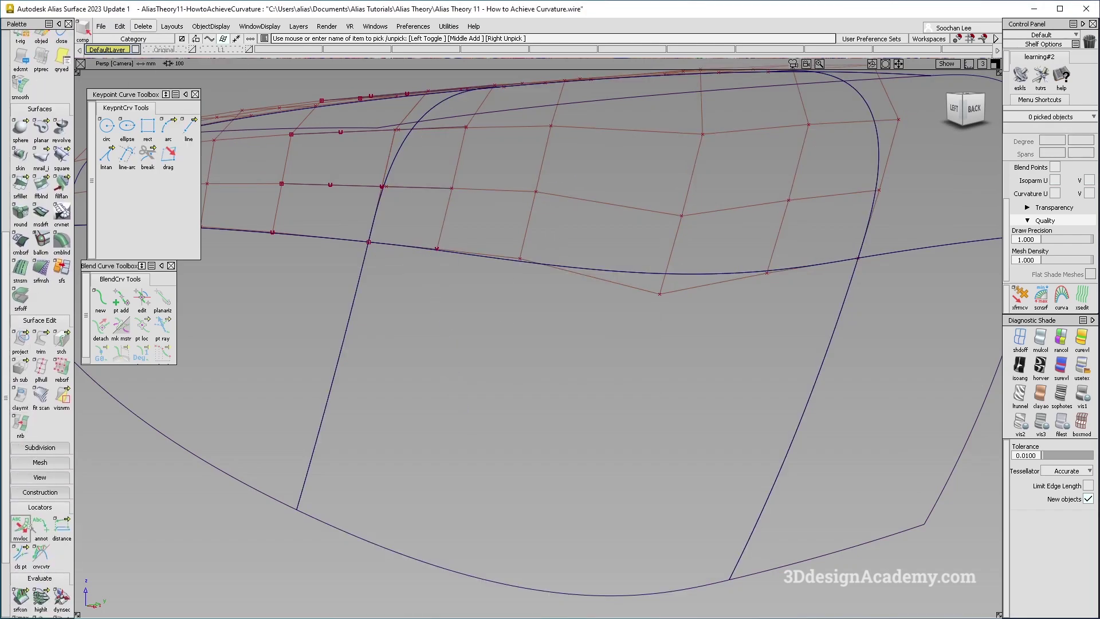
{"action": "left_click", "coordinate": [20, 595]}
{"action": "left_click", "coordinate": [596, 269]}
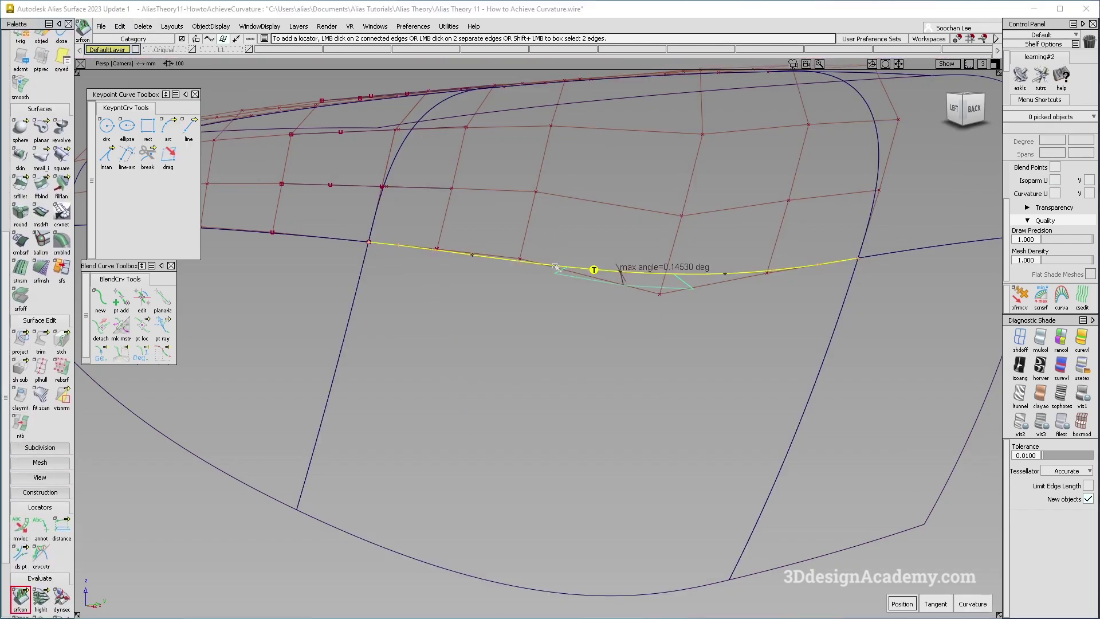
{"action": "mouse_move", "coordinate": [607, 267]}
{"action": "left_mouse_down", "text": "alt+shift"}
{"action": "mouse_move", "coordinate": [549, 309]}
{"action": "mouse_move", "coordinate": [508, 292]}
{"action": "mouse_move", "coordinate": [550, 302]}
{"action": "left_mouse_up", "text": "alt+shift"}
{"action": "middle_click_drag", "start_coordinate": [550, 302], "coordinate": [676, 371], "text": "alt+shift"}
{"action": "right_click_drag", "start_coordinate": [535, 371], "coordinate": [595, 370], "text": "alt+shift"}
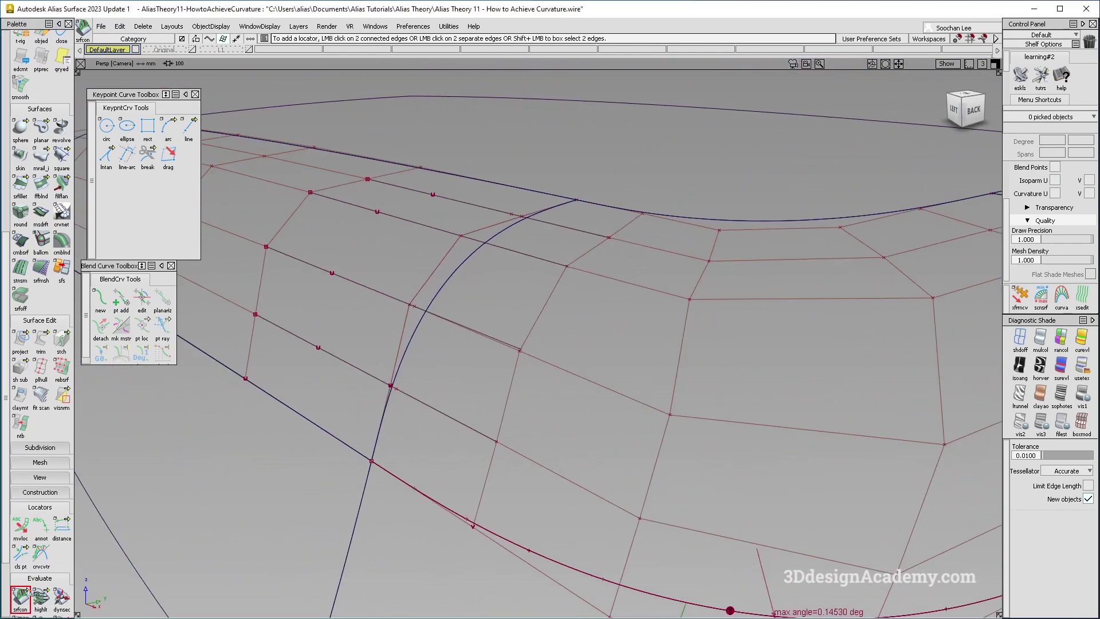
- Add a surface continuity check along the corner patch's left edge
{"action": "left_click", "coordinate": [417, 330]}
{"action": "left_click_drag", "start_coordinate": [462, 408], "coordinate": [523, 400], "text": "alt+shift"}
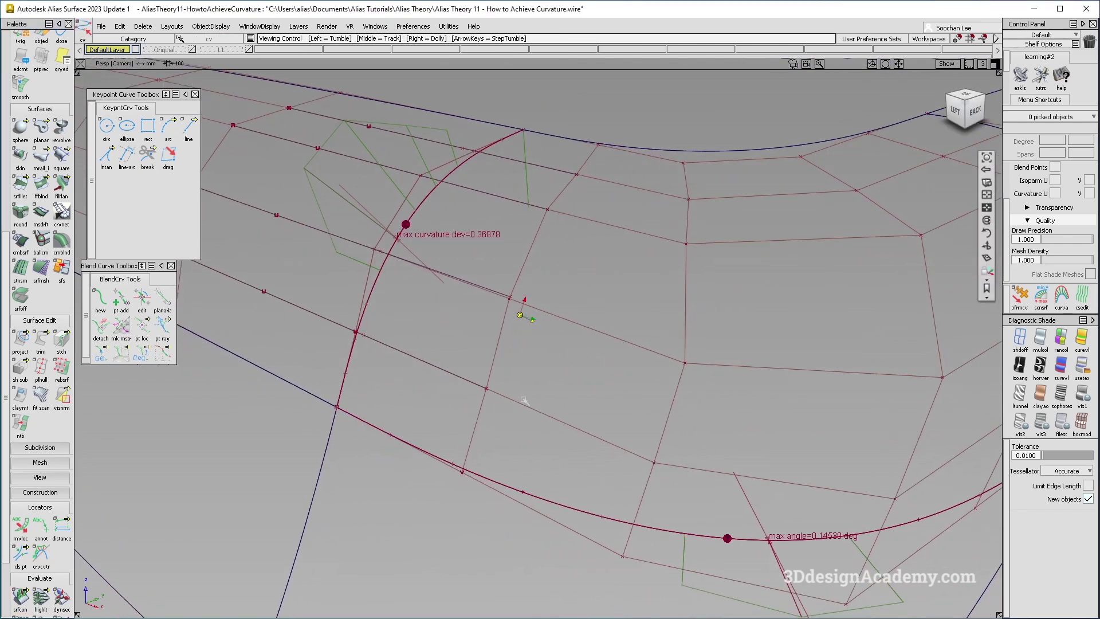
{"action": "mouse_move", "coordinate": [584, 334]}
{"action": "left_mouse_down", "text": "ctrl+shift"}
{"action": "mouse_move", "coordinate": [531, 418]}
{"action": "mouse_move", "coordinate": [584, 482]}
{"action": "left_mouse_up", "text": "ctrl+shift"}
{"action": "left_click", "coordinate": [486, 475]}
{"action": "right_click_drag", "start_coordinate": [584, 481], "coordinate": [564, 505], "text": "alt+shift"}
{"action": "left_click_drag", "start_coordinate": [565, 488], "coordinate": [569, 369], "text": "ctrl+shift"}
- Snap the two lower second-row CVs of the corner patch to the ends of the curves extended across its left edge
{"action": "left_click_drag", "start_coordinate": [616, 289], "coordinate": [554, 346], "text": "ctrl+shift"}
{"action": "left_click", "coordinate": [527, 316]}
{"action": "right_click_drag", "start_coordinate": [523, 309], "coordinate": [562, 295], "text": "alt+shift"}
{"action": "mouse_move", "coordinate": [562, 294]}
{"action": "left_mouse_down", "text": "alt+shift"}
{"action": "mouse_move", "coordinate": [437, 286]}
{"action": "mouse_move", "coordinate": [596, 303]}
{"action": "left_mouse_up", "text": "alt+shift"}
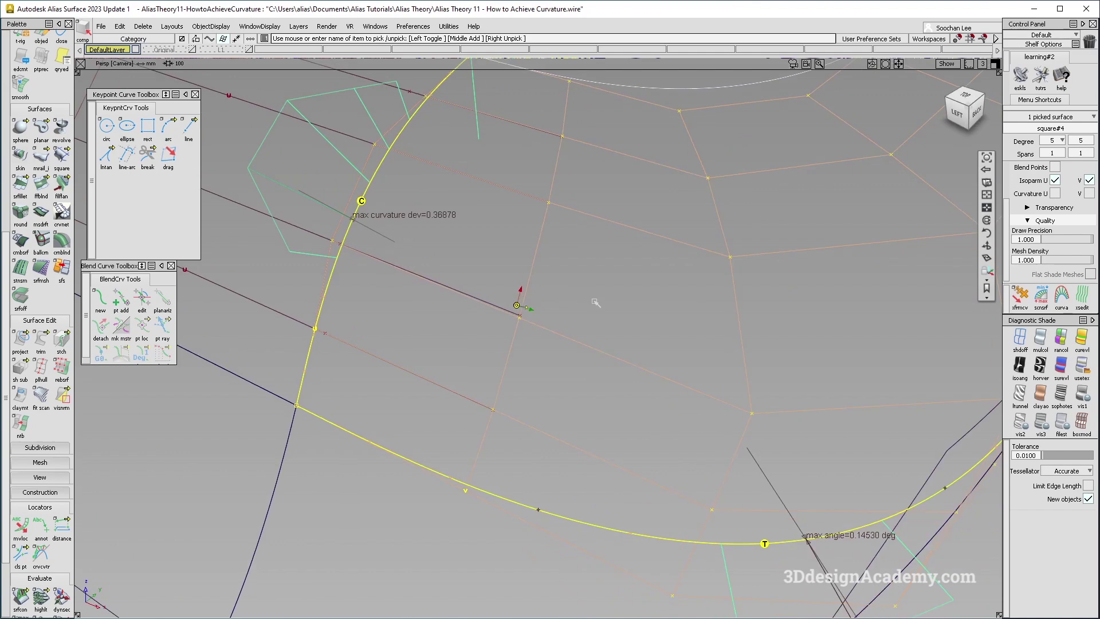
{"action": "left_click_drag", "start_coordinate": [746, 439], "coordinate": [730, 433], "text": "alt+shift"}
{"action": "left_click_drag", "start_coordinate": [508, 369], "coordinate": [507, 313], "text": "ctrl+shift"}
{"action": "left_click_drag", "start_coordinate": [475, 302], "coordinate": [517, 317], "text": "ctrl+shift"}
{"action": "left_click", "coordinate": [518, 318]}
{"action": "key", "text": "m"}
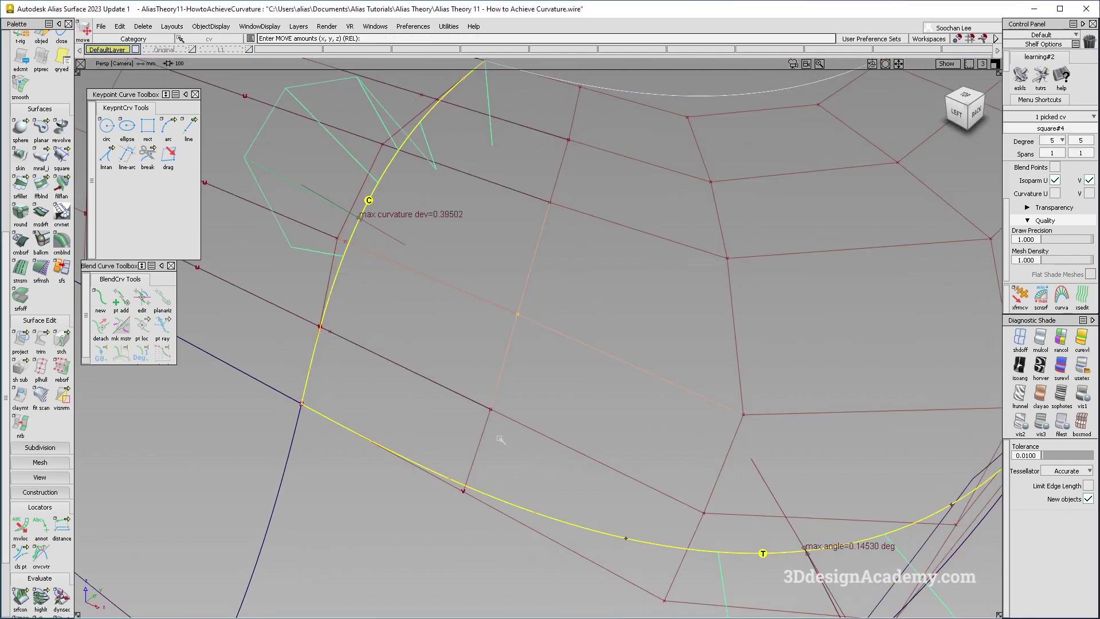
{"action": "left_click_drag", "start_coordinate": [491, 412], "coordinate": [505, 414]}
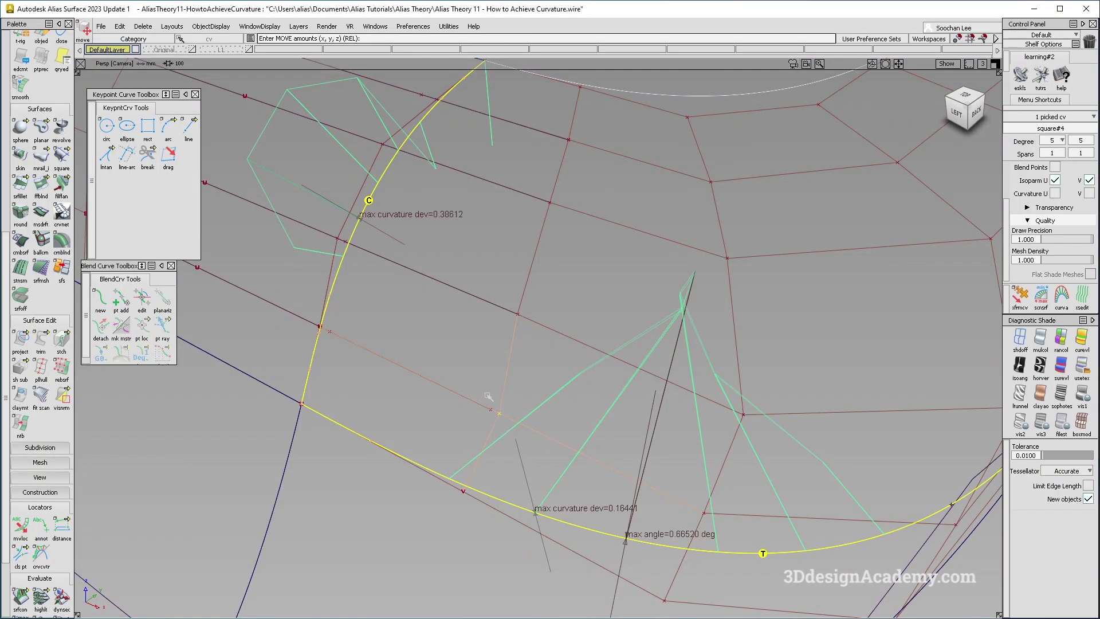
- Snap the corner patch's two upper second-row CVs to the ends of their extended curves
{"action": "middle_click_drag", "start_coordinate": [552, 247], "coordinate": [533, 307], "text": "alt+shift"}
{"action": "left_click", "coordinate": [526, 308]}
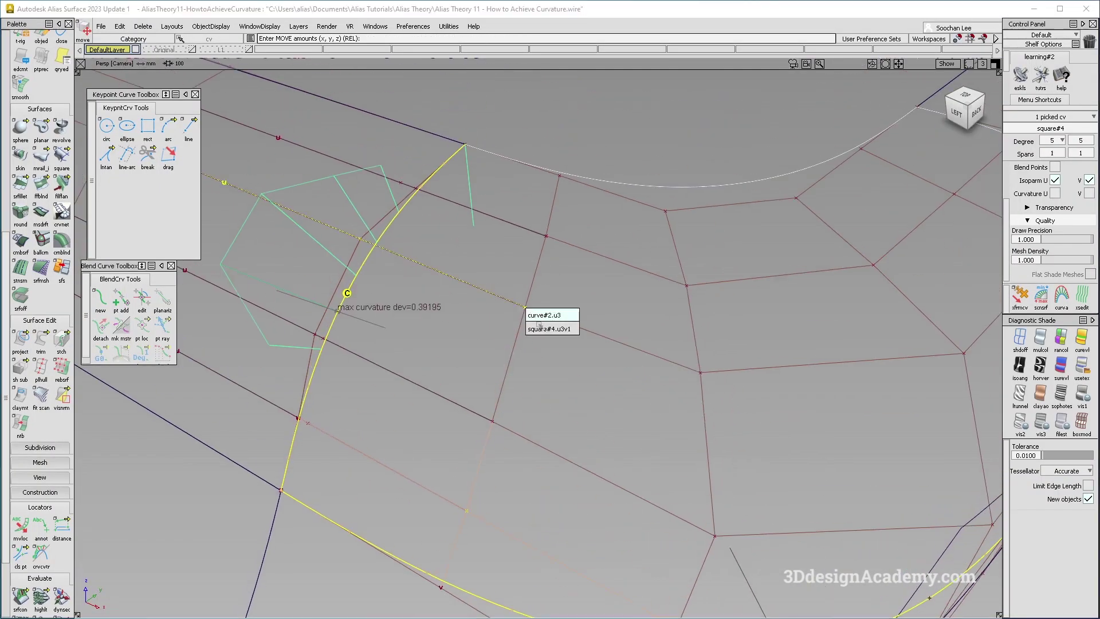
{"action": "left_click", "coordinate": [543, 315]}
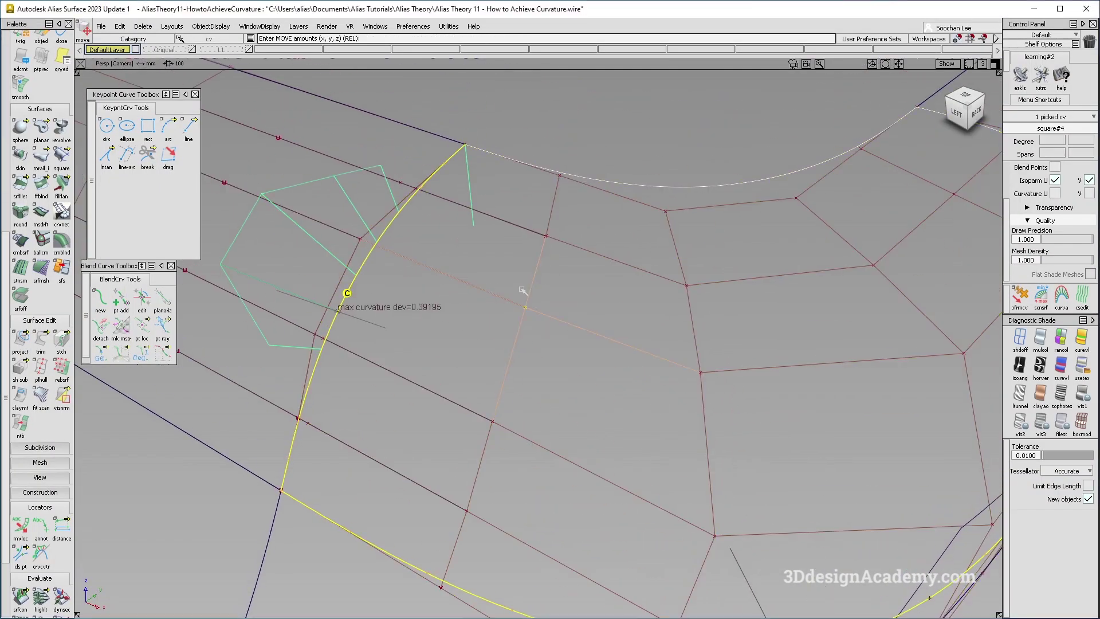
{"action": "left_click", "coordinate": [546, 239]}
{"action": "left_click", "coordinate": [555, 245]}
{"action": "right_click_drag", "start_coordinate": [532, 242], "coordinate": [518, 292], "text": "alt+shift"}
{"action": "left_click_drag", "start_coordinate": [518, 292], "coordinate": [518, 385], "text": "ctrl+shift"}
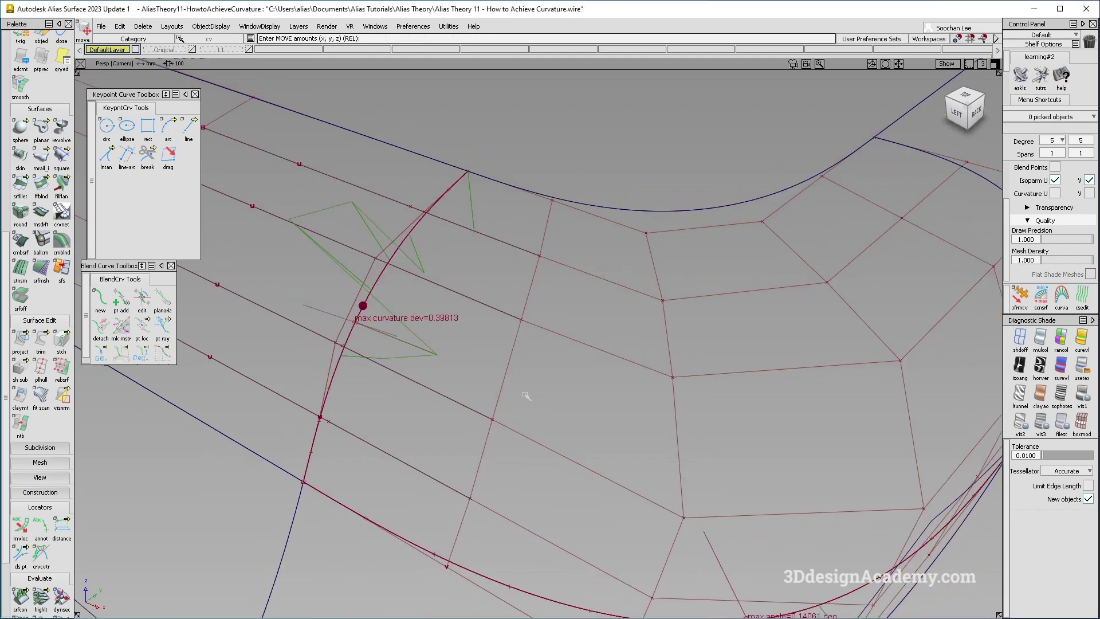
- Turn on the CV and hull display of surface#10 below the corner patch
{"action": "middle_click_drag", "start_coordinate": [518, 385], "coordinate": [504, 322], "text": "alt+shift"}
{"action": "right_click_drag", "start_coordinate": [625, 345], "coordinate": [584, 351], "text": "alt+shift"}
{"action": "left_click_drag", "start_coordinate": [584, 351], "coordinate": [525, 373], "text": "ctrl+shift"}
{"action": "left_click", "coordinate": [519, 369]}
{"action": "middle_click_drag", "start_coordinate": [568, 324], "coordinate": [577, 368], "text": "alt+shift"}
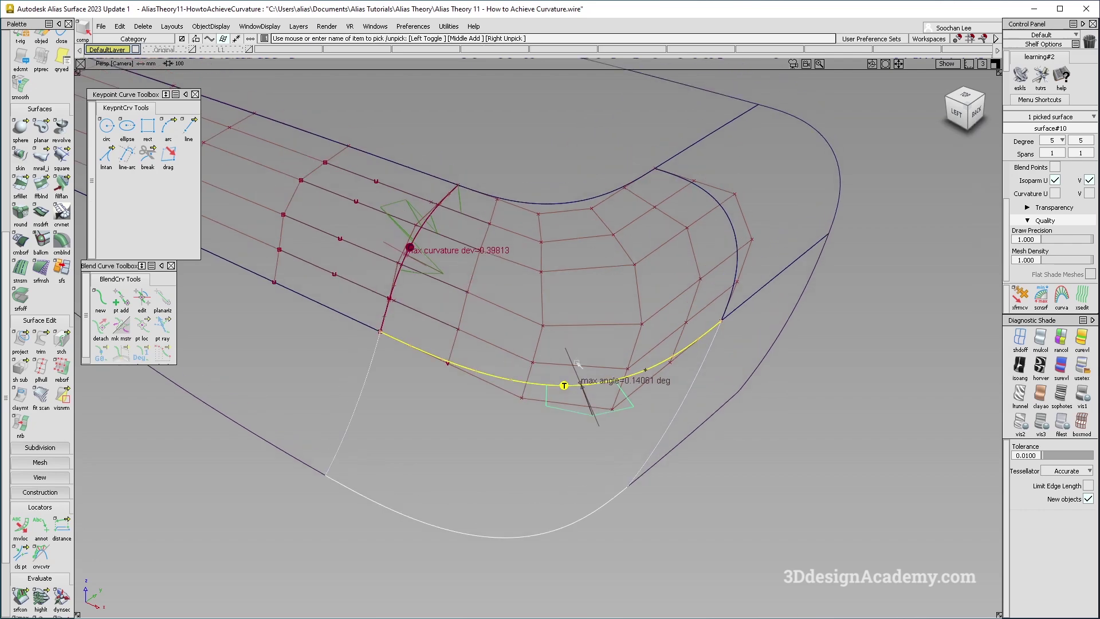
{"action": "left_click_drag", "start_coordinate": [571, 352], "coordinate": [577, 314], "text": "alt+shift"}
{"action": "mouse_move", "coordinate": [667, 309]}
{"action": "left_mouse_down", "text": "ctrl+shift"}
{"action": "mouse_move", "coordinate": [496, 500]}
{"action": "mouse_move", "coordinate": [563, 471]}
{"action": "left_mouse_up", "text": "ctrl+shift"}
{"action": "left_click", "coordinate": [496, 499]}
{"action": "left_click", "coordinate": [563, 471]}
- Draw four edit-point curves snapped to surface#10's CVs along its hull lines below the corner patch's lower edge
{"action": "scroll", "coordinate": [43, 152], "scroll_direction": "up", "scroll_amount": 4}
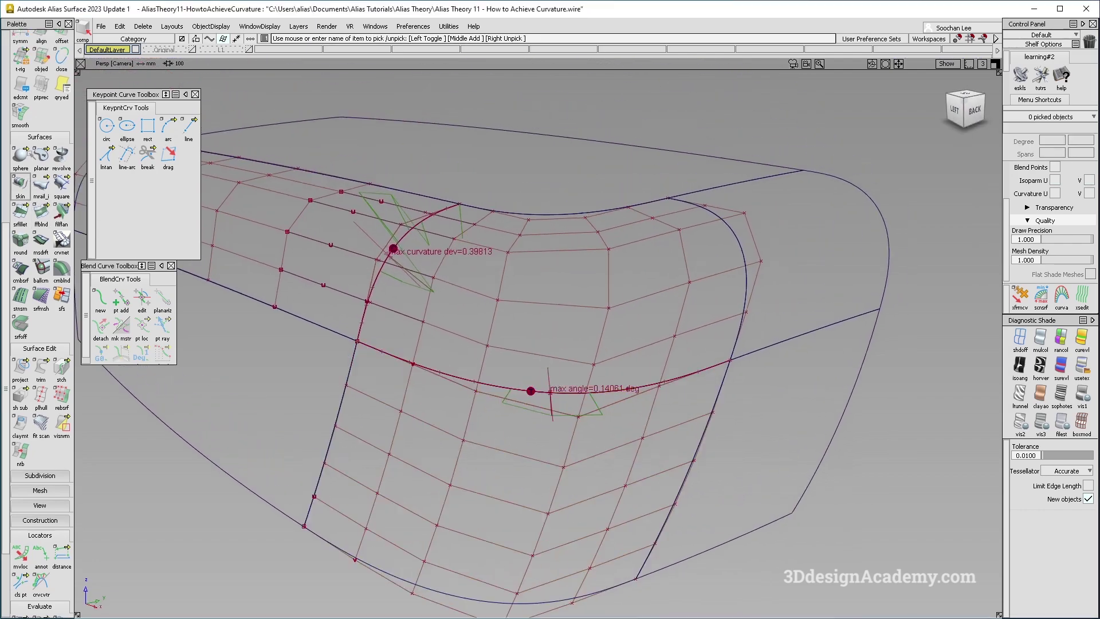
{"action": "scroll", "coordinate": [48, 152], "scroll_direction": "up", "scroll_amount": 3}
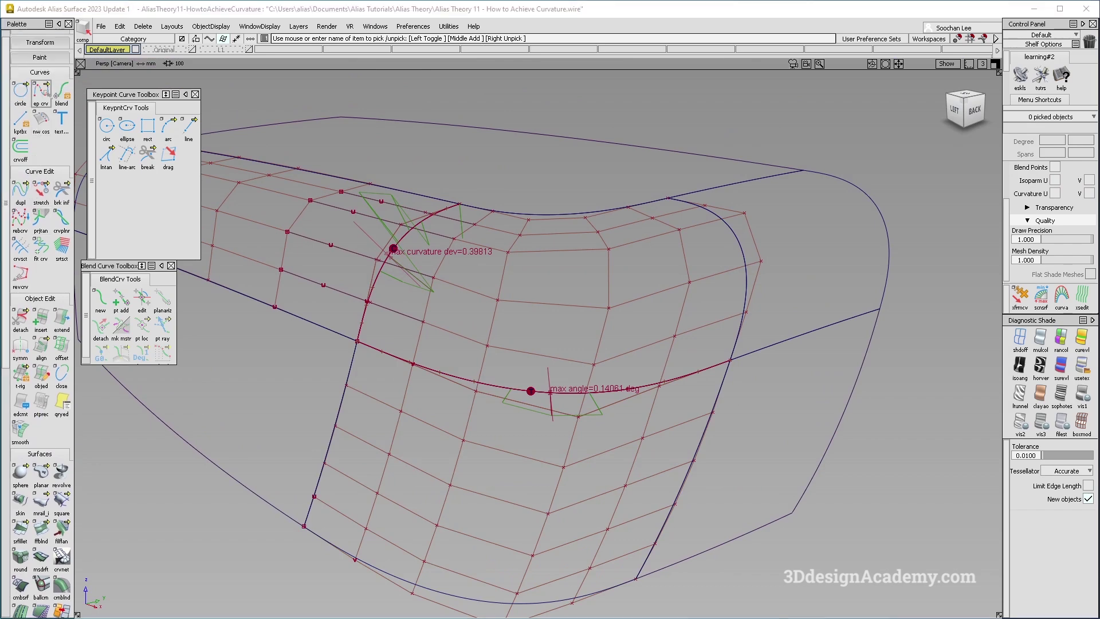
{"action": "left_click", "coordinate": [401, 411]}
{"action": "left_click", "coordinate": [463, 439]}
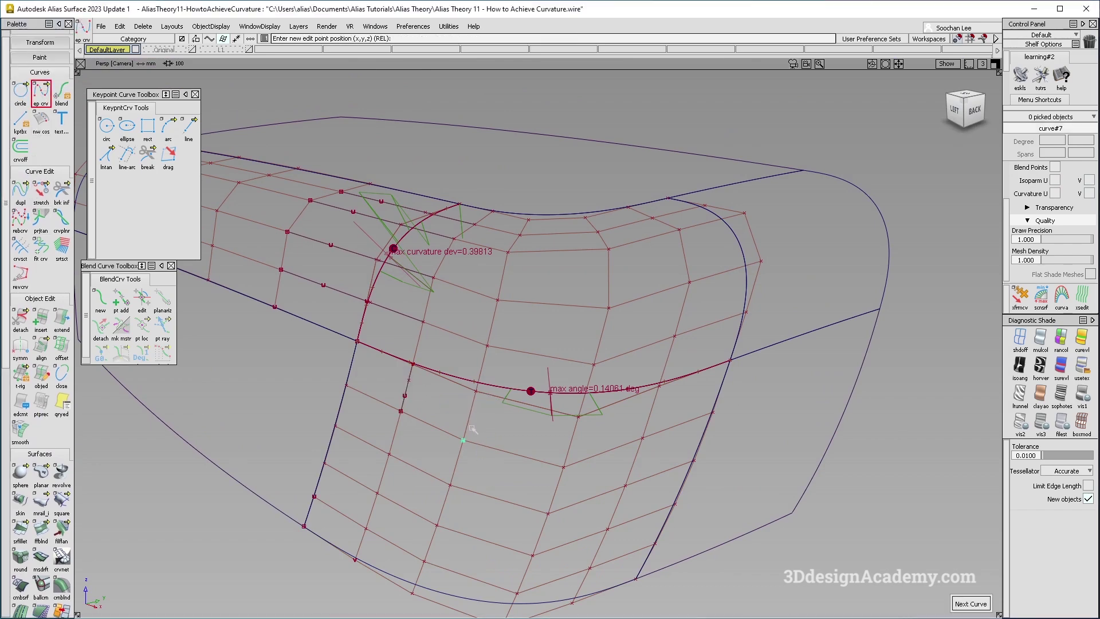
{"action": "left_click", "coordinate": [642, 438]}
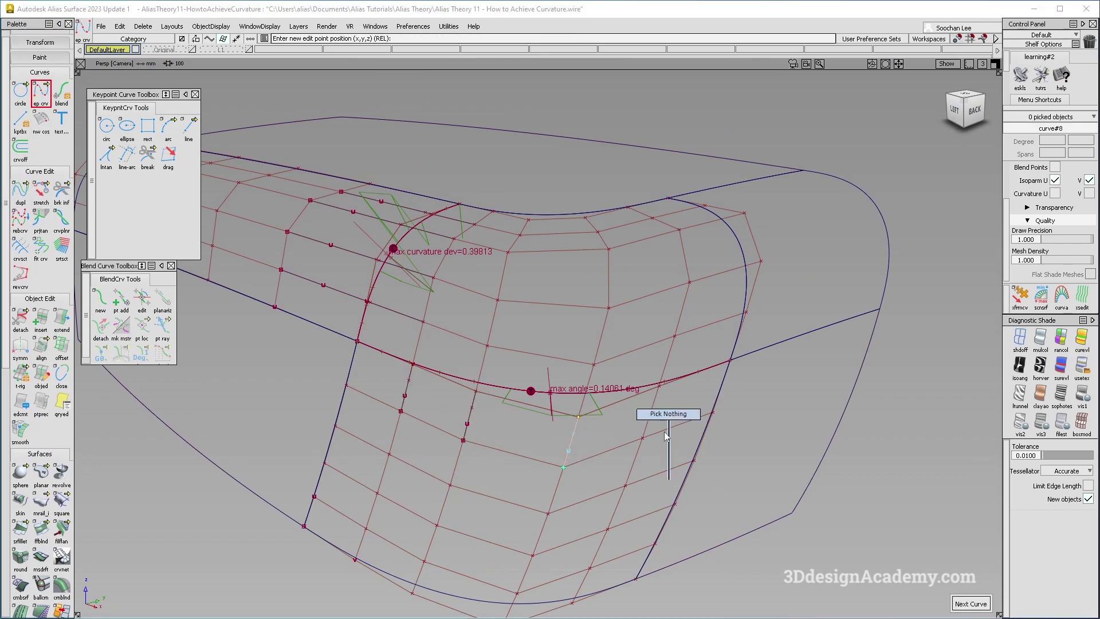
- Delete the four guide curves that cross the corner patch's left edge
{"action": "left_click_drag", "start_coordinate": [378, 392], "coordinate": [361, 272], "text": "ctrl+shift"}
{"action": "left_click_drag", "start_coordinate": [319, 229], "coordinate": [324, 262]}
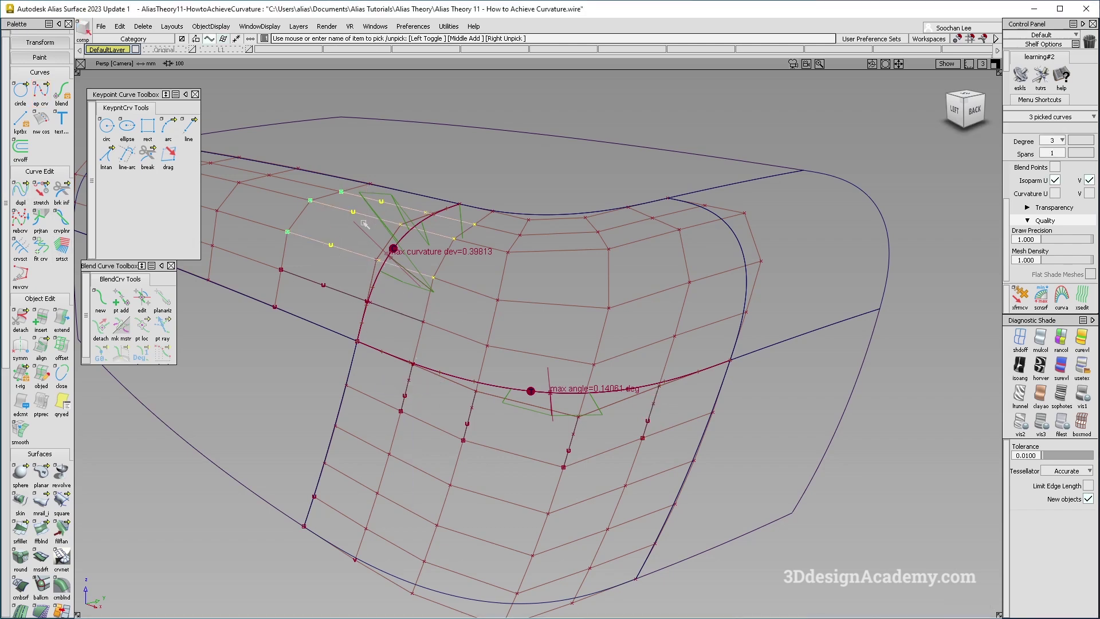
{"action": "key", "text": "Delete"}
- Extend the four lower curves to the corner patch's second-row CVs, the second curve by about 25 mm
{"action": "left_click", "coordinate": [490, 371]}
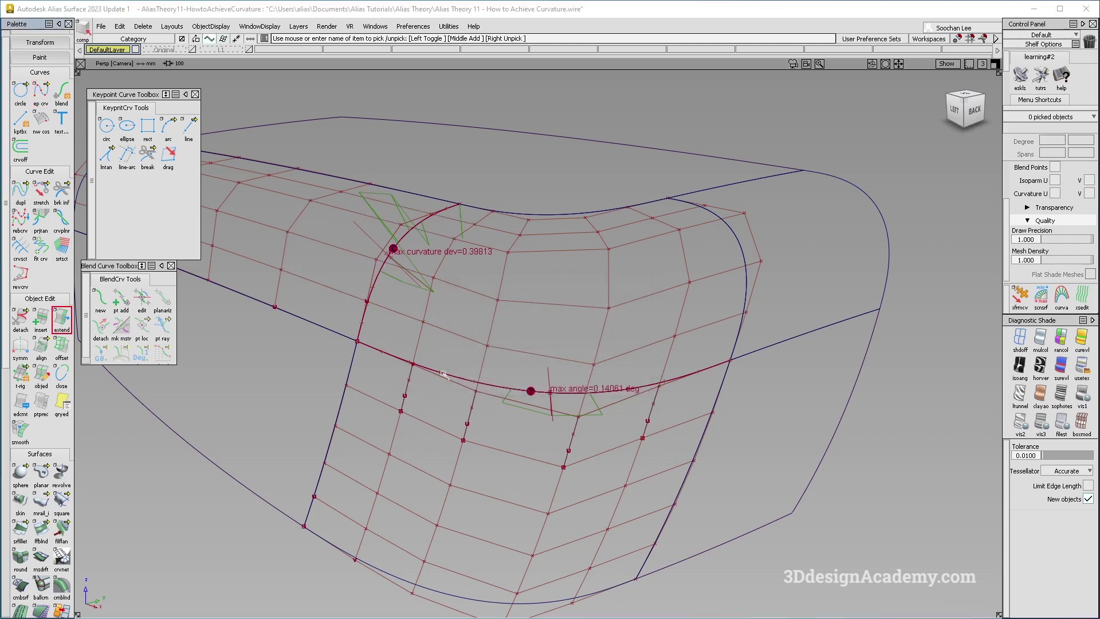
{"action": "left_click_drag", "start_coordinate": [409, 374], "coordinate": [486, 344]}
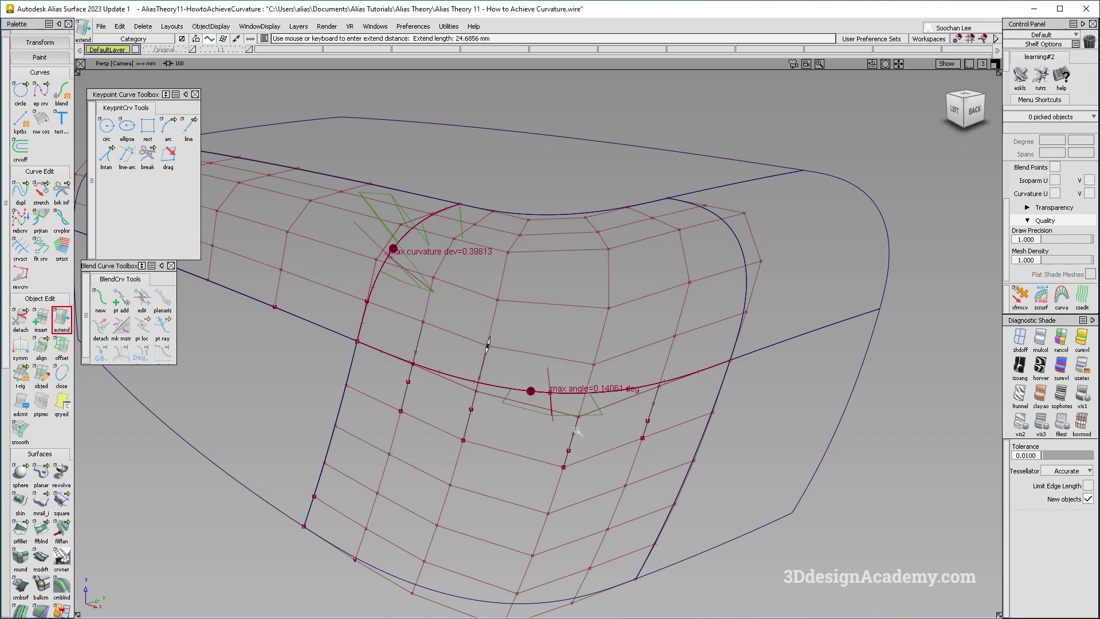
{"action": "left_click_drag", "start_coordinate": [602, 368], "coordinate": [660, 405]}
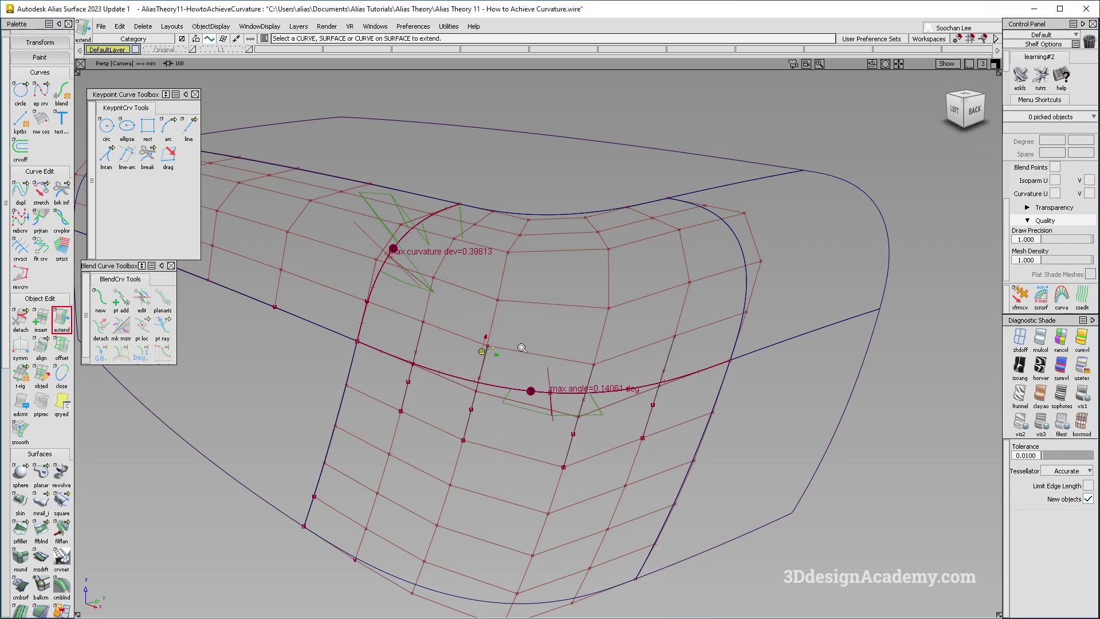
- Snap the corner patch's second-row CVs along its lower edge to the ends of the extended curves
{"action": "right_click_drag", "start_coordinate": [515, 349], "coordinate": [522, 319], "text": "alt+shift"}
{"action": "left_click_drag", "start_coordinate": [522, 319], "coordinate": [493, 312], "text": "ctrl+shift"}
{"action": "left_click", "coordinate": [524, 307]}
{"action": "left_click_drag", "start_coordinate": [536, 351], "coordinate": [548, 325], "text": "ctrl+shift"}
{"action": "left_click", "coordinate": [548, 323], "text": "ctrl"}
{"action": "scroll", "coordinate": [550, 325], "scroll_direction": "down", "scroll_amount": 5}
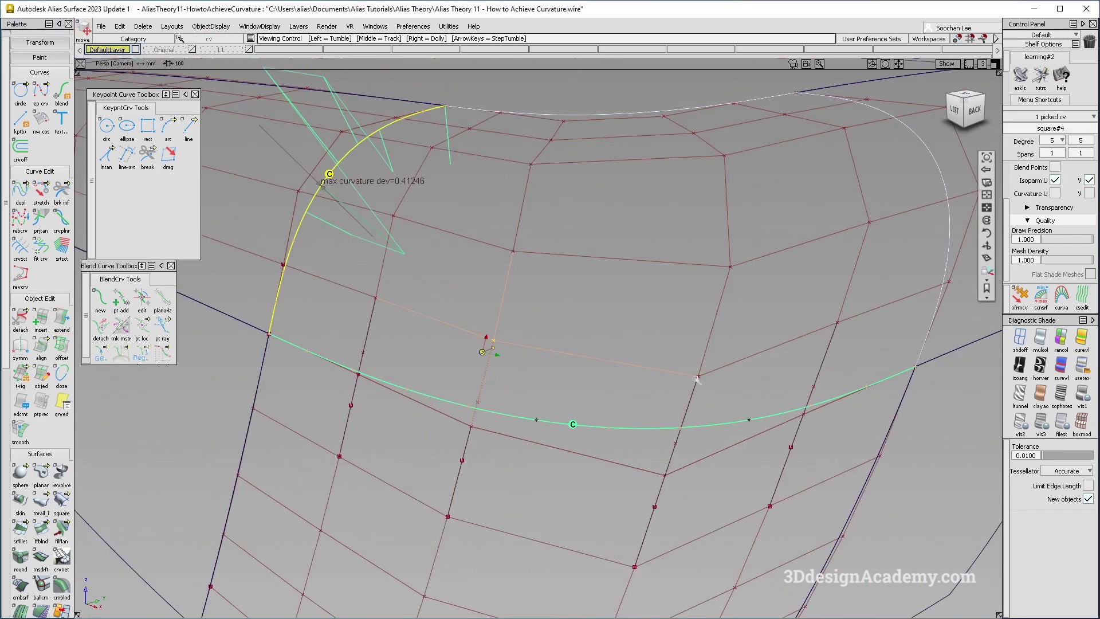
{"action": "scroll", "coordinate": [697, 379], "scroll_direction": "up", "scroll_amount": 5}
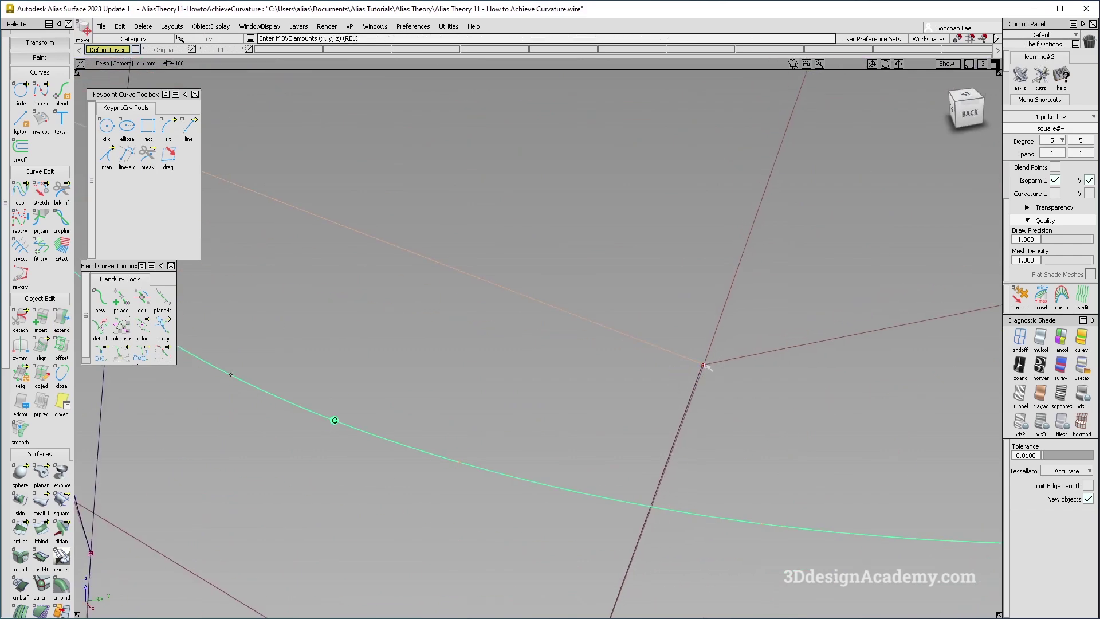
{"action": "scroll", "coordinate": [684, 378], "scroll_direction": "down", "scroll_amount": 5}
{"action": "scroll", "coordinate": [847, 332], "scroll_direction": "up", "scroll_amount": 5}
- Delete the four guide curves that cross the corner patch's lower edge
{"action": "right_click_drag", "start_coordinate": [894, 355], "coordinate": [631, 449], "text": "alt+shift"}
{"action": "left_click_drag", "start_coordinate": [630, 449], "coordinate": [627, 401], "text": "ctrl+shift"}
{"action": "left_click_drag", "start_coordinate": [561, 378], "coordinate": [861, 462], "text": "alt+shift"}
{"action": "middle_click_drag", "start_coordinate": [744, 401], "coordinate": [624, 428], "text": "alt+shift"}
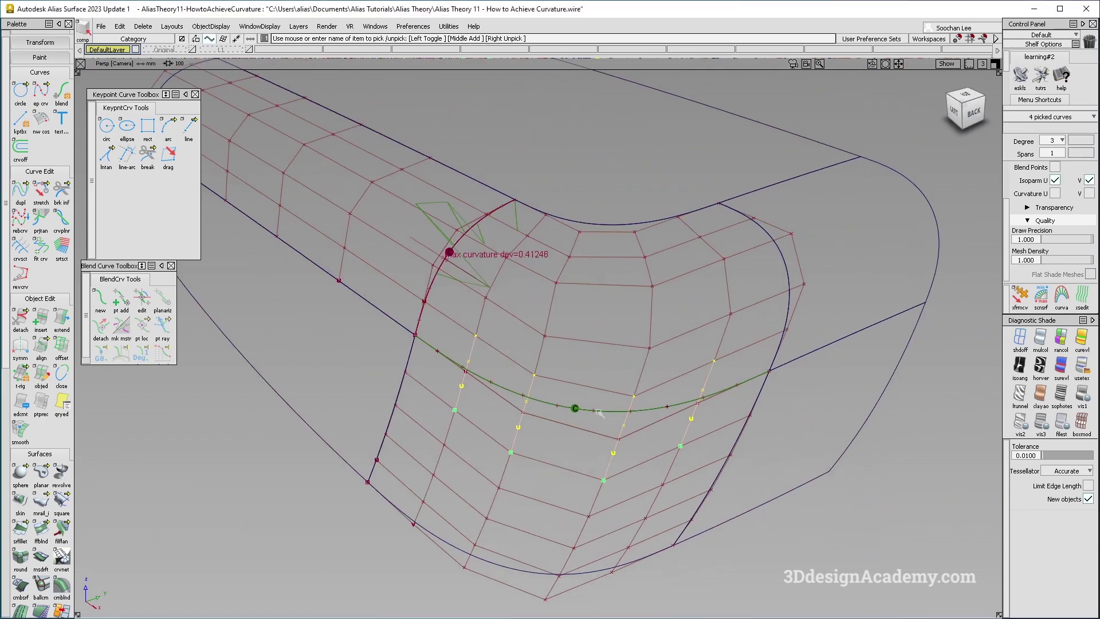
{"action": "key", "text": "Delete"}
- Add surface continuity checks along the corner patch's concave upper edge and its right edge
{"action": "left_click", "coordinate": [497, 374]}
{"action": "scroll", "coordinate": [26, 522], "scroll_direction": "down", "scroll_amount": 4}
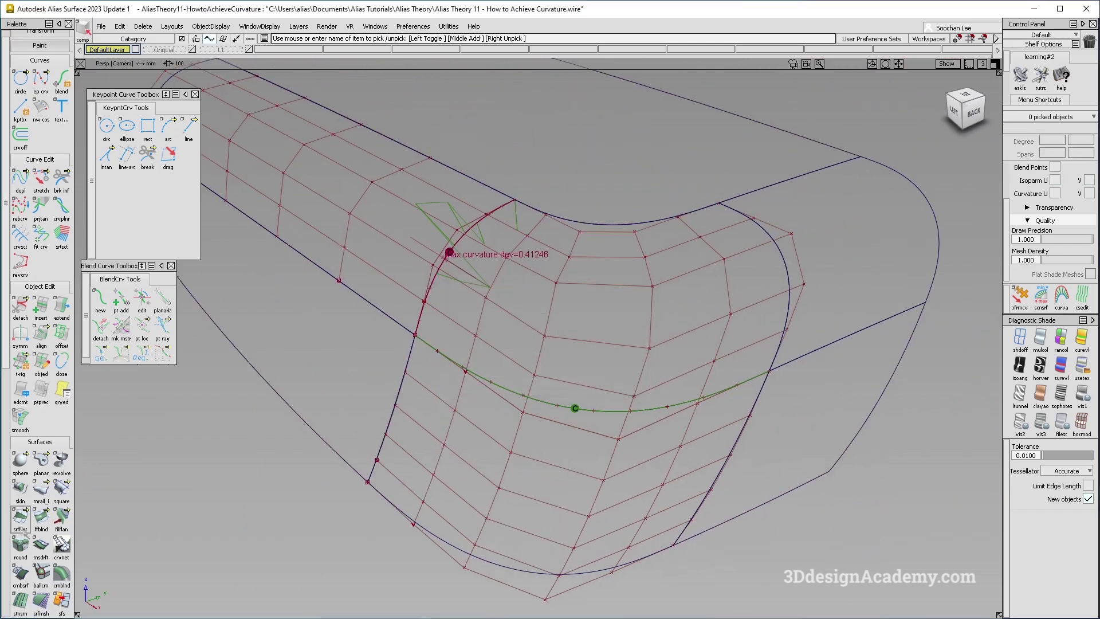
{"action": "scroll", "coordinate": [40, 401], "scroll_direction": "down", "scroll_amount": 3}
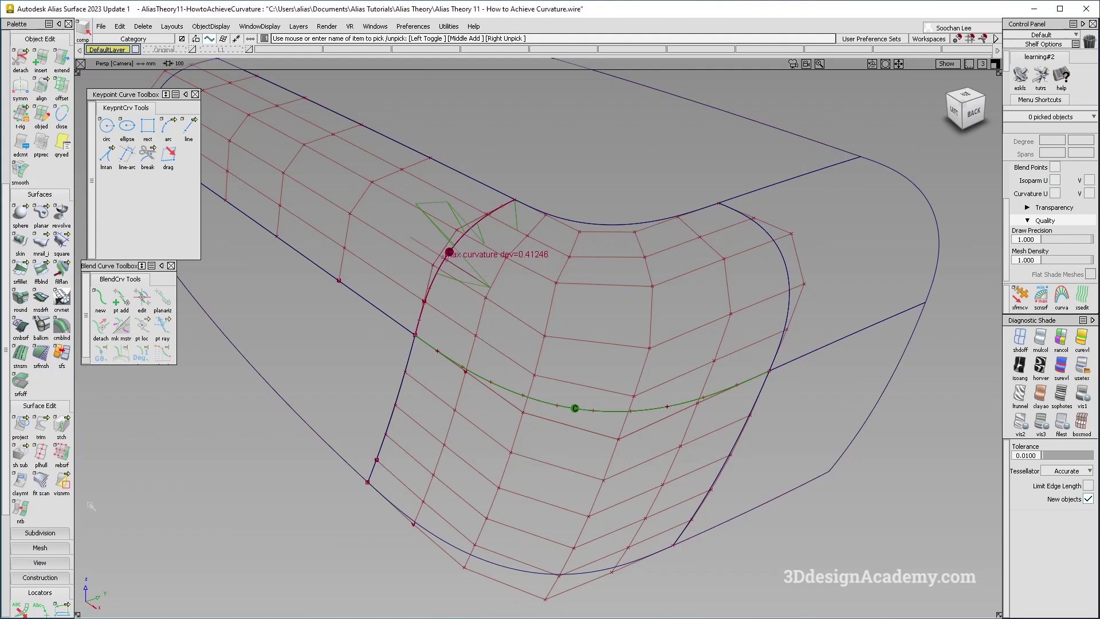
{"action": "scroll", "coordinate": [50, 564], "scroll_direction": "down", "scroll_amount": 3}
{"action": "left_click", "coordinate": [20, 606]}
{"action": "left_click", "coordinate": [638, 221]}
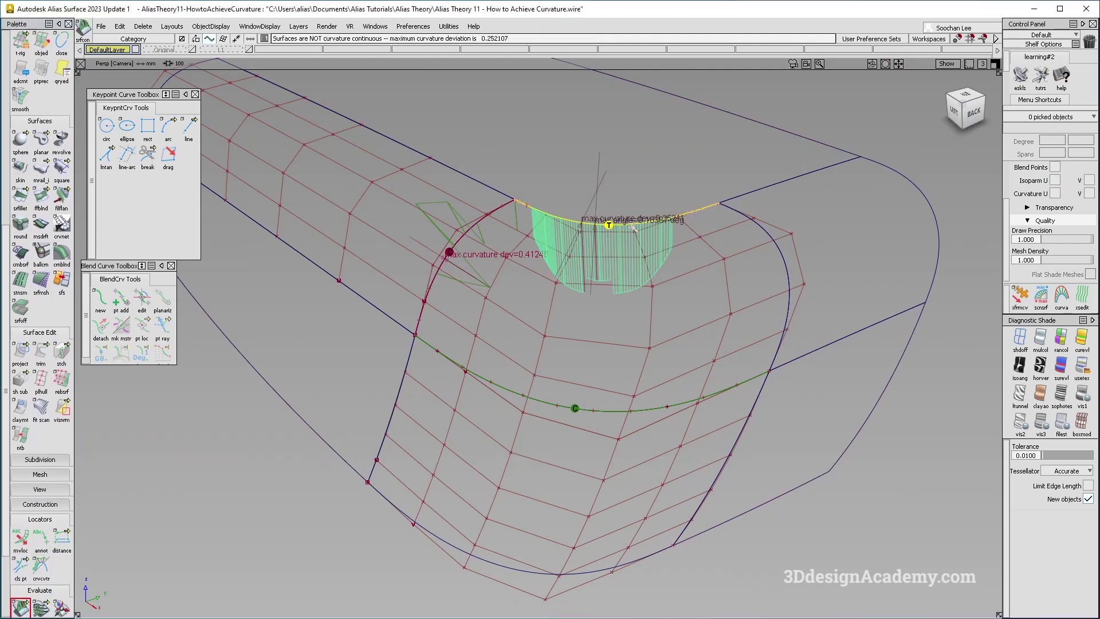
{"action": "left_click", "coordinate": [785, 260]}
{"action": "right_click_drag", "start_coordinate": [712, 349], "coordinate": [679, 224], "text": "alt+shift"}
{"action": "left_click_drag", "start_coordinate": [679, 224], "coordinate": [666, 249], "text": "alt+shift"}
{"action": "right_click_drag", "start_coordinate": [675, 264], "coordinate": [699, 362], "text": "alt+shift"}
{"action": "left_click", "coordinate": [697, 219]}
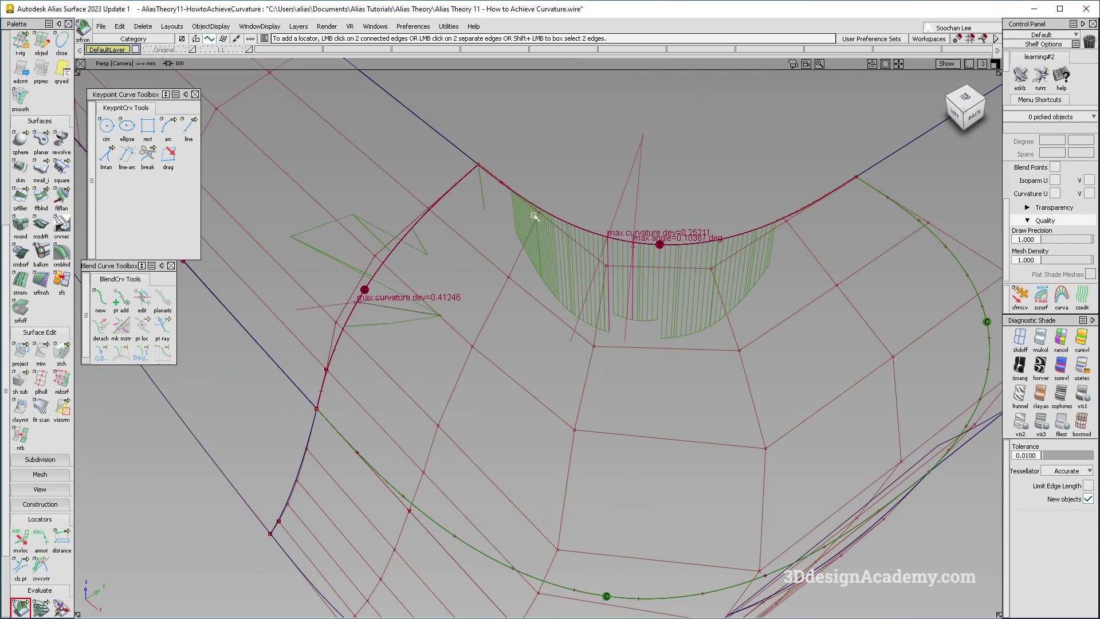
- Align the corner patch's concave upper edge to the neighbouring surface with G1 continuity
{"action": "middle_click_drag", "start_coordinate": [610, 317], "coordinate": [571, 331], "text": "alt+shift"}
{"action": "scroll", "coordinate": [28, 153], "scroll_direction": "up", "scroll_amount": 2}
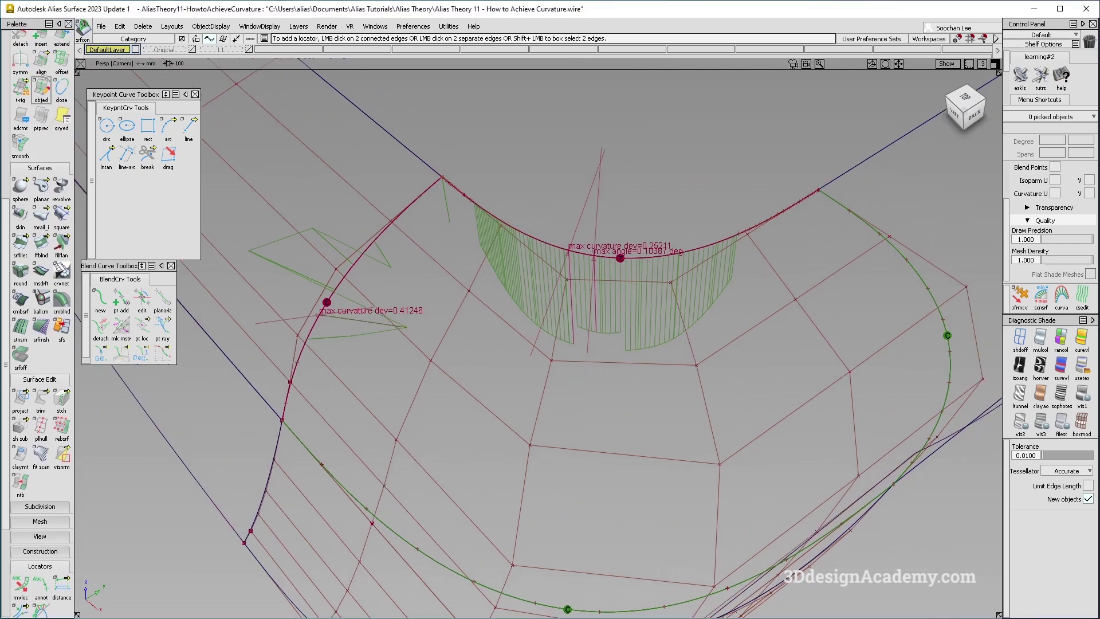
{"action": "double_click", "coordinate": [41, 62]}
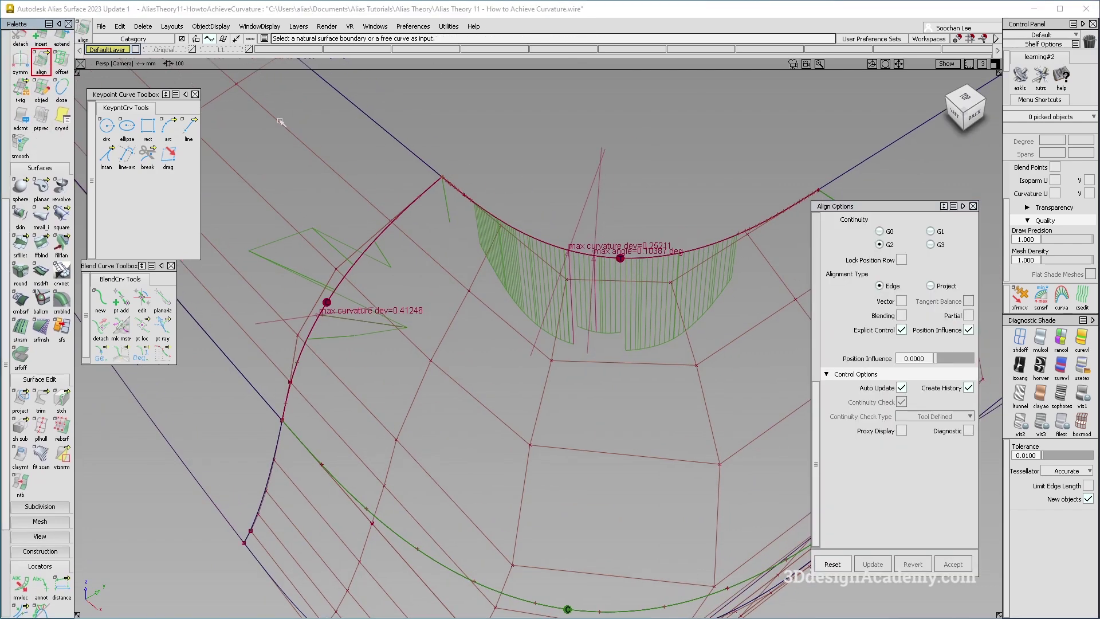
{"action": "left_click", "coordinate": [682, 254]}
{"action": "left_click", "coordinate": [680, 252]}
{"action": "left_click_drag", "start_coordinate": [619, 361], "coordinate": [555, 272], "text": "alt+shift"}
{"action": "left_click_drag", "start_coordinate": [554, 319], "coordinate": [504, 333], "text": "alt+shift"}
{"action": "left_click", "coordinate": [437, 388]}
{"action": "left_click_drag", "start_coordinate": [437, 366], "coordinate": [465, 269], "text": "alt+shift"}
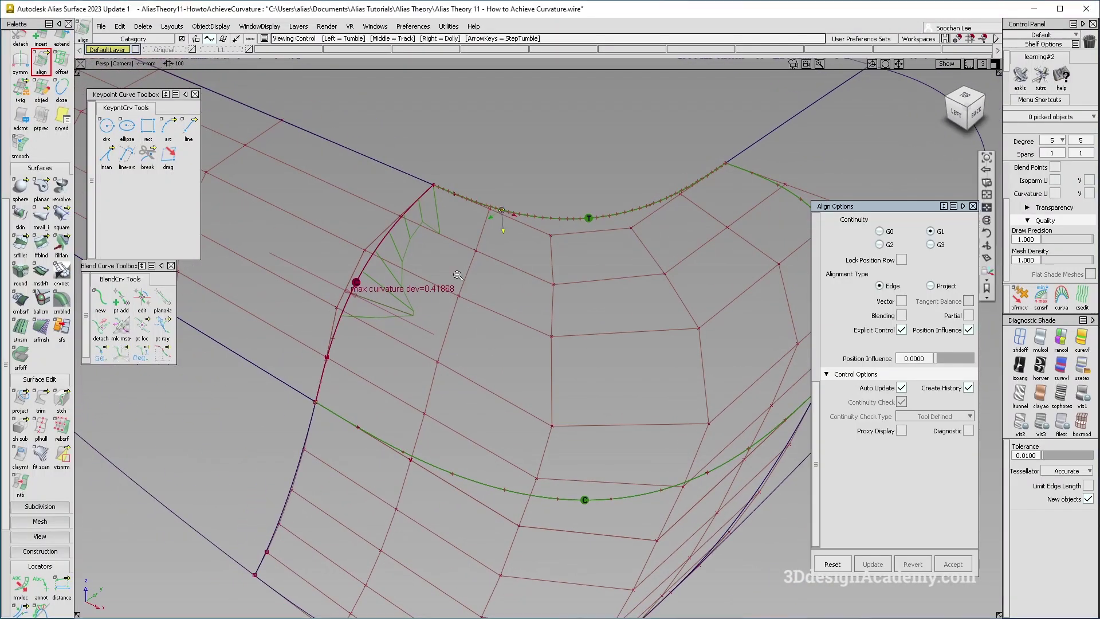
- Delete the construction history of the corner patch square#4
{"action": "right_click_drag", "start_coordinate": [465, 269], "coordinate": [424, 272], "text": "alt+shift"}
{"action": "mouse_move", "coordinate": [618, 223]}
{"action": "left_mouse_down", "text": "ctrl+shift"}
{"action": "mouse_move", "coordinate": [700, 177]}
{"action": "mouse_move", "coordinate": [442, 402]}
{"action": "mouse_move", "coordinate": [447, 269]}
{"action": "left_mouse_up", "text": "ctrl+shift"}
{"action": "mouse_move", "coordinate": [446, 269]}
{"action": "right_mouse_down", "text": "alt+shift"}
{"action": "mouse_move", "coordinate": [492, 245]}
{"action": "mouse_move", "coordinate": [574, 253]}
{"action": "right_mouse_up", "text": "alt+shift"}
{"action": "left_click", "coordinate": [575, 253]}
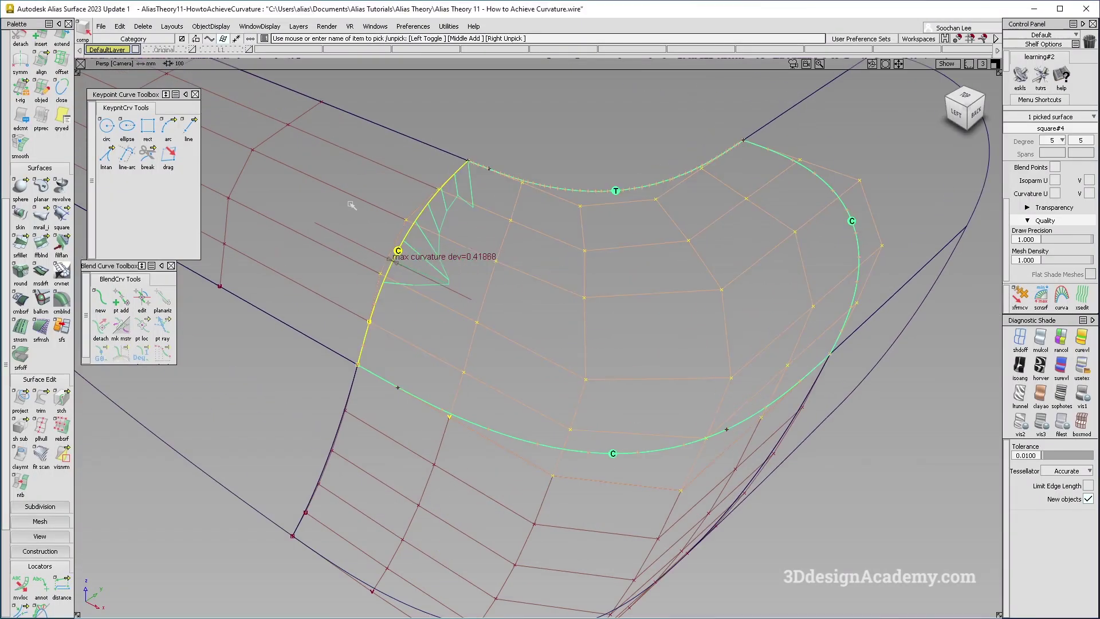
{"action": "left_click", "coordinate": [143, 25]}
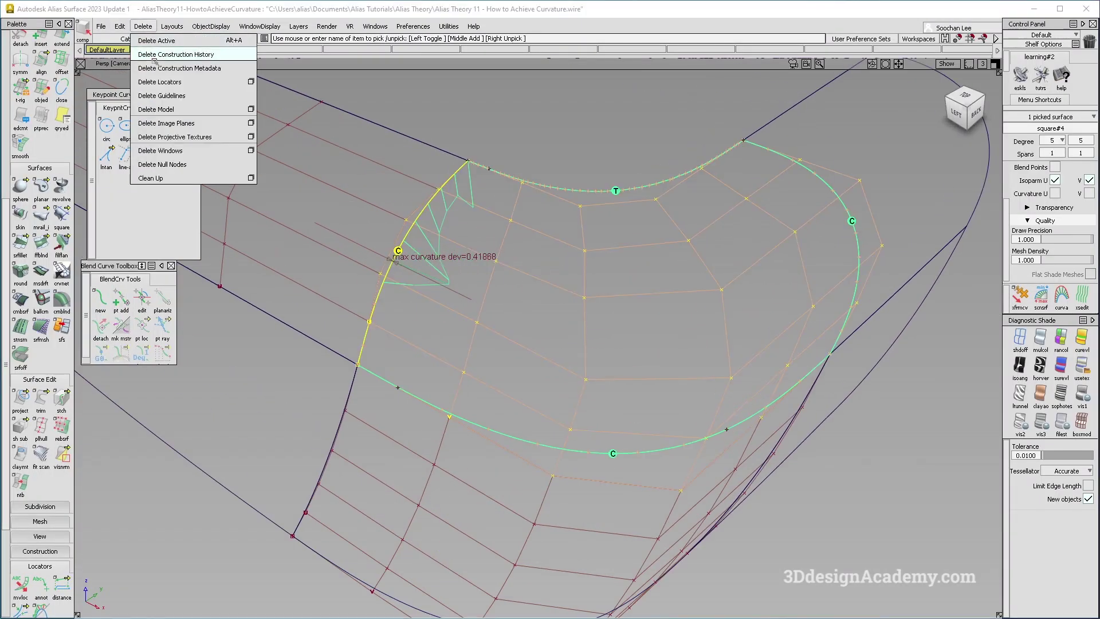
{"action": "left_click", "coordinate": [154, 58]}
{"action": "key", "text": "Return"}
- Pick the patch's interior CV near the left edge and shift it slightly along its normal with the surface CV move tool
{"action": "left_click_drag", "start_coordinate": [575, 343], "coordinate": [571, 309], "text": "ctrl+shift"}
{"action": "left_click_drag", "start_coordinate": [526, 302], "coordinate": [568, 302], "text": "ctrl+shift"}
{"action": "mouse_move", "coordinate": [577, 282]}
{"action": "left_mouse_down"}
{"action": "mouse_move", "coordinate": [599, 308]}
{"action": "mouse_move", "coordinate": [524, 319]}
{"action": "mouse_move", "coordinate": [506, 361]}
{"action": "mouse_move", "coordinate": [521, 349]}
{"action": "left_mouse_up"}
{"action": "left_click", "coordinate": [504, 355]}
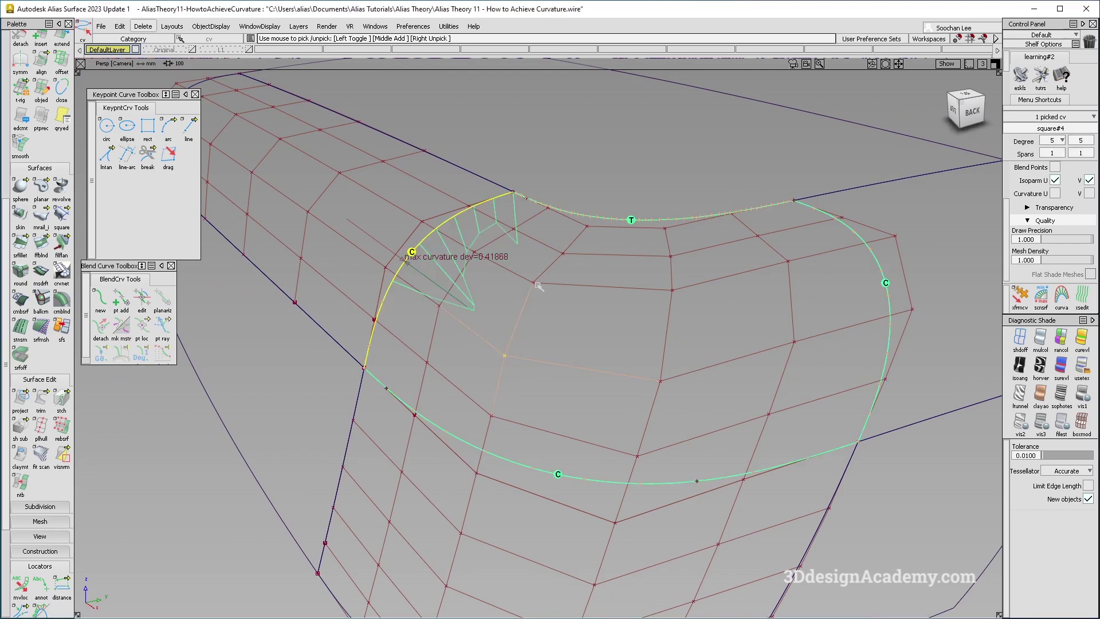
{"action": "left_click", "coordinate": [1020, 296]}
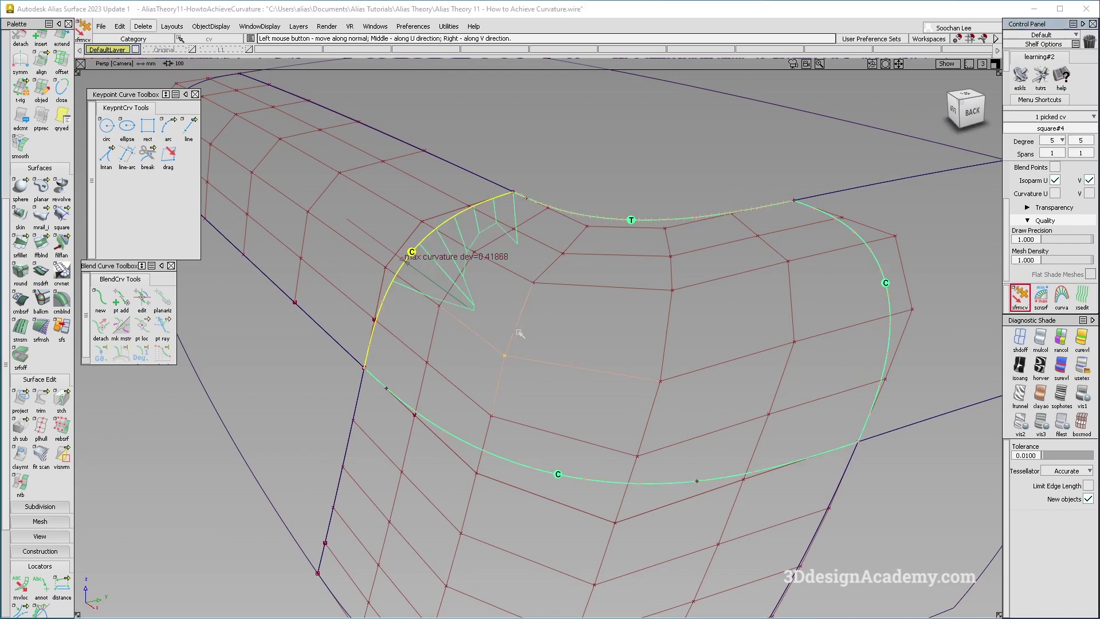
{"action": "left_click_drag", "start_coordinate": [581, 329], "coordinate": [582, 330]}
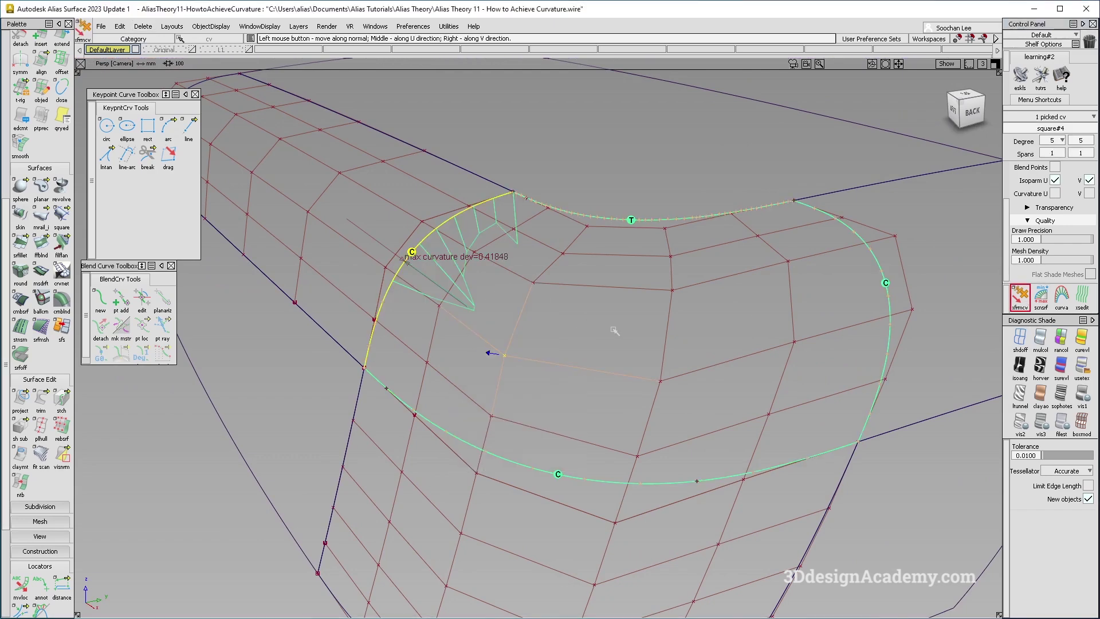
{"action": "left_click_drag", "start_coordinate": [740, 335], "coordinate": [803, 324]}
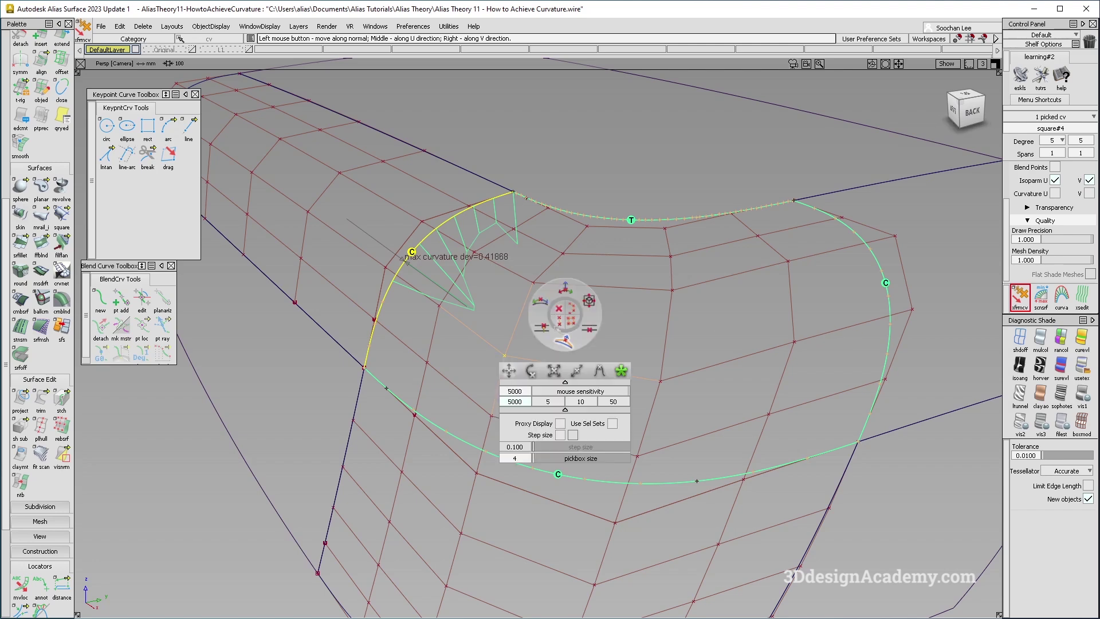
- Add the interior CV above it to the selection and move both CVs along their normals
{"action": "left_click", "coordinate": [533, 283], "text": "shift"}
{"action": "left_click_drag", "start_coordinate": [548, 333], "coordinate": [637, 336]}
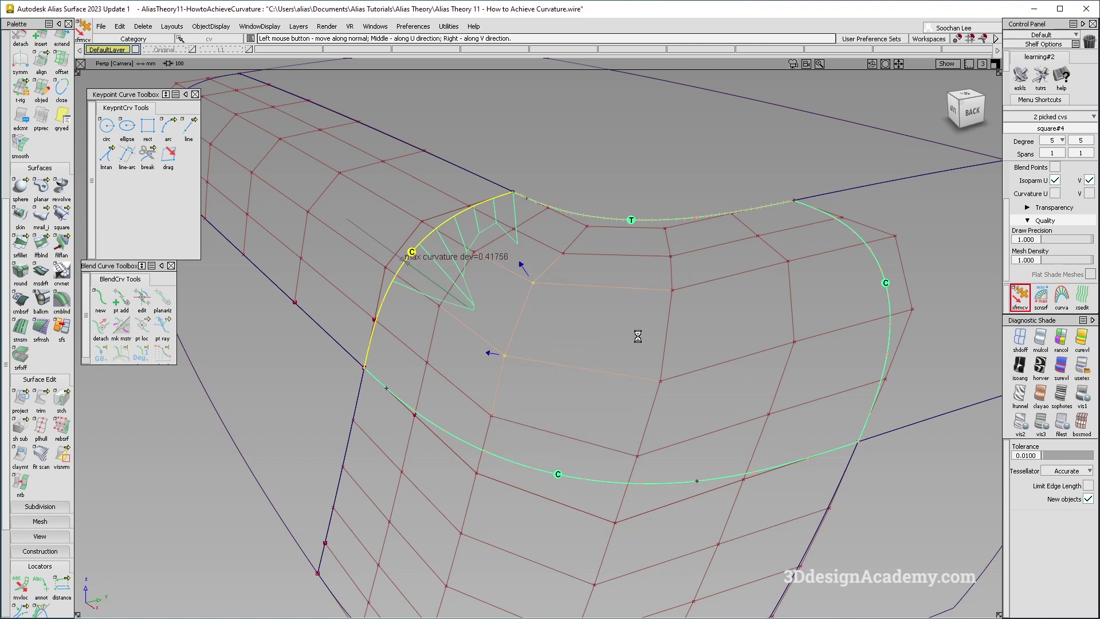
{"action": "left_click_drag", "start_coordinate": [863, 343], "coordinate": [679, 324]}
{"action": "left_click_drag", "start_coordinate": [460, 294], "coordinate": [819, 319]}
- Set the mouse sensitivity to 50 and move both picked interior CVs further along their normals
{"action": "key", "text": "space"}
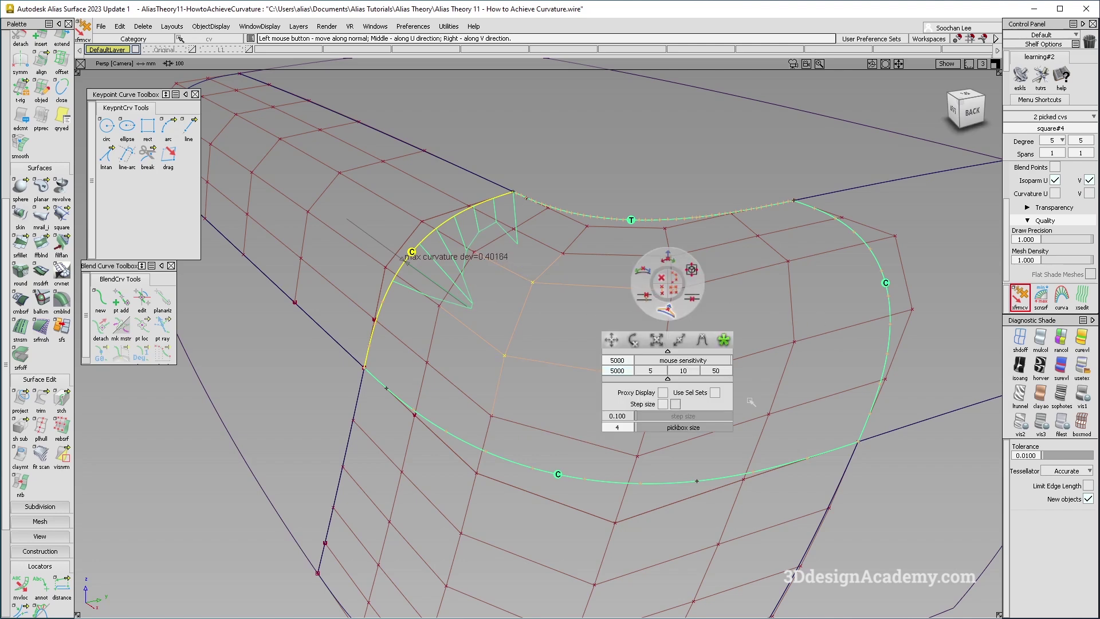
{"action": "left_click", "coordinate": [715, 370]}
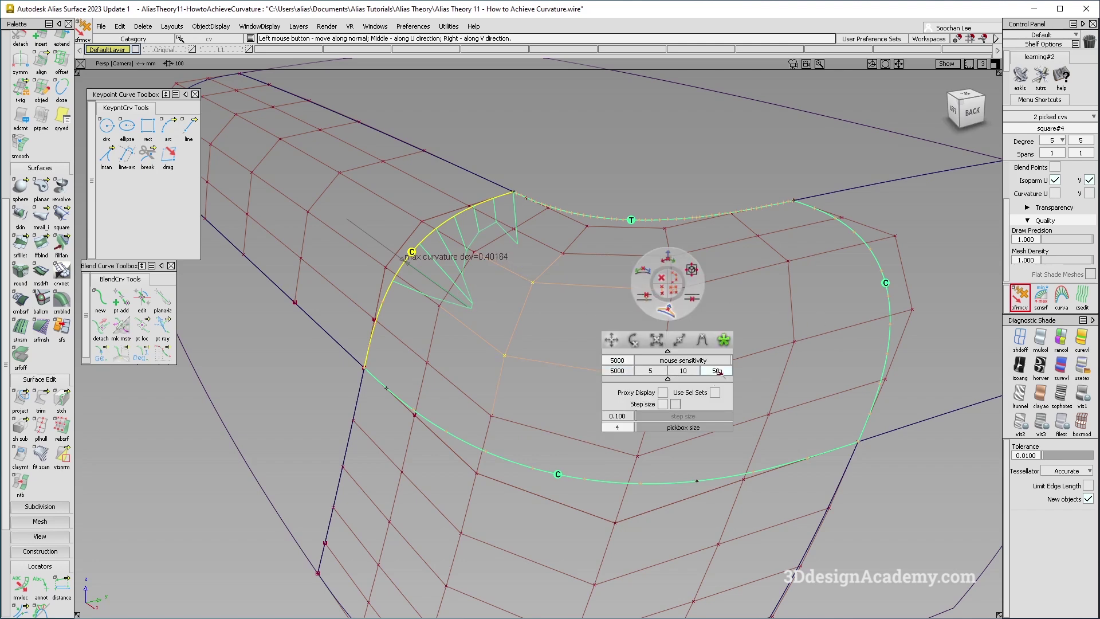
{"action": "key", "text": "Return"}
{"action": "key", "text": "space"}
{"action": "left_click_drag", "start_coordinate": [555, 340], "coordinate": [704, 340]}
{"action": "left_click_drag", "start_coordinate": [825, 346], "coordinate": [929, 344]}
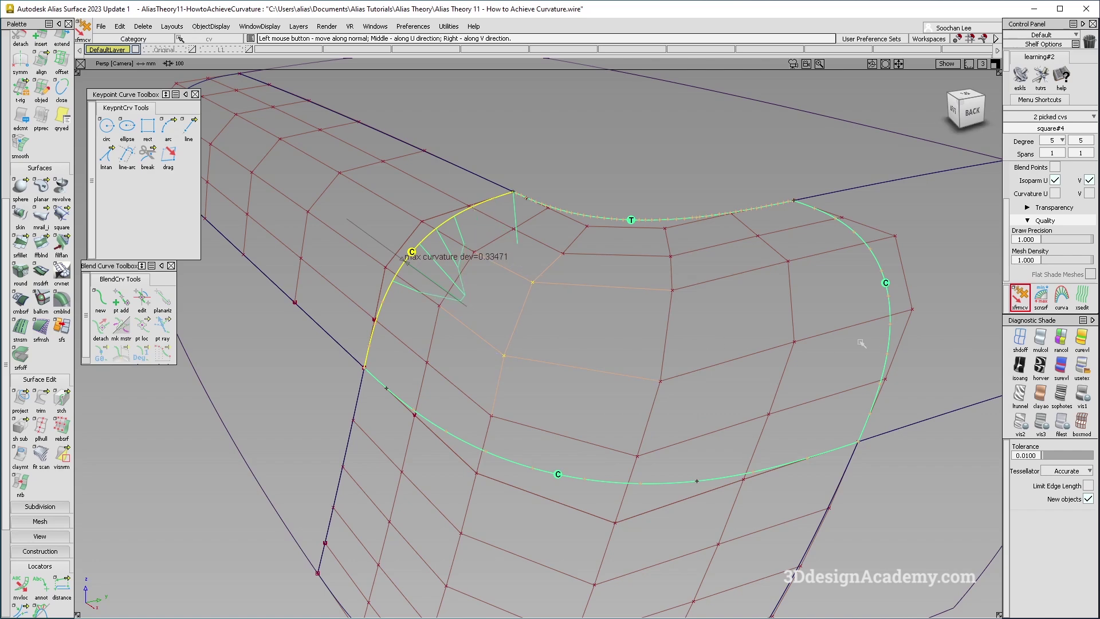
{"action": "left_click_drag", "start_coordinate": [488, 308], "coordinate": [554, 355]}
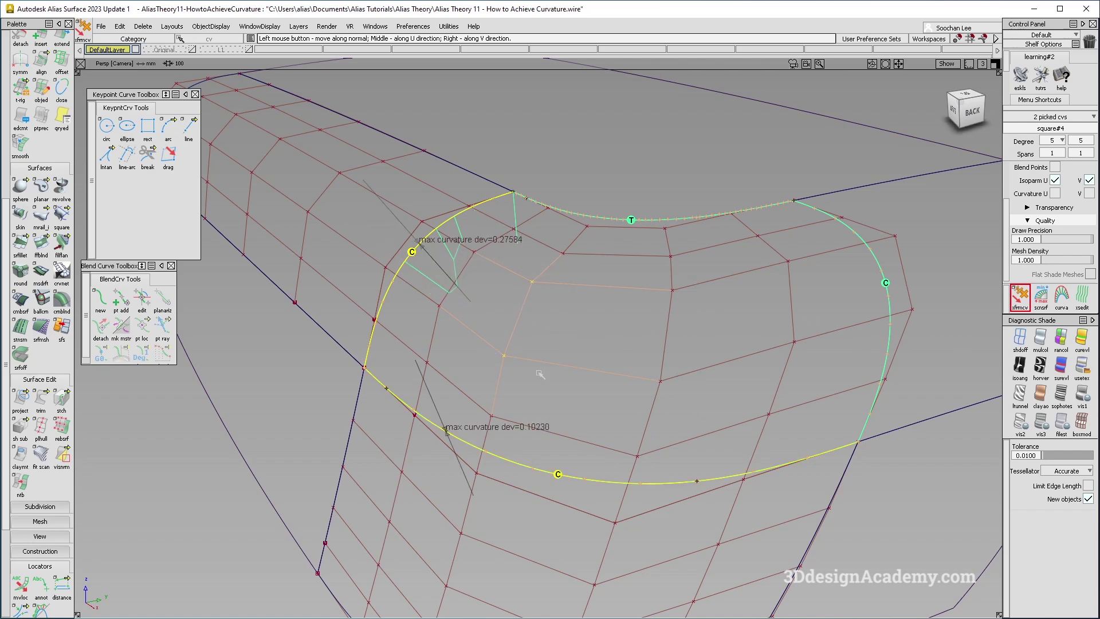
{"action": "left_click_drag", "start_coordinate": [558, 394], "coordinate": [760, 327]}
- Pick only the upper of the two interior CVs and move it along its normal to reduce the left edge's curvature deviation
{"action": "left_click", "coordinate": [535, 293]}
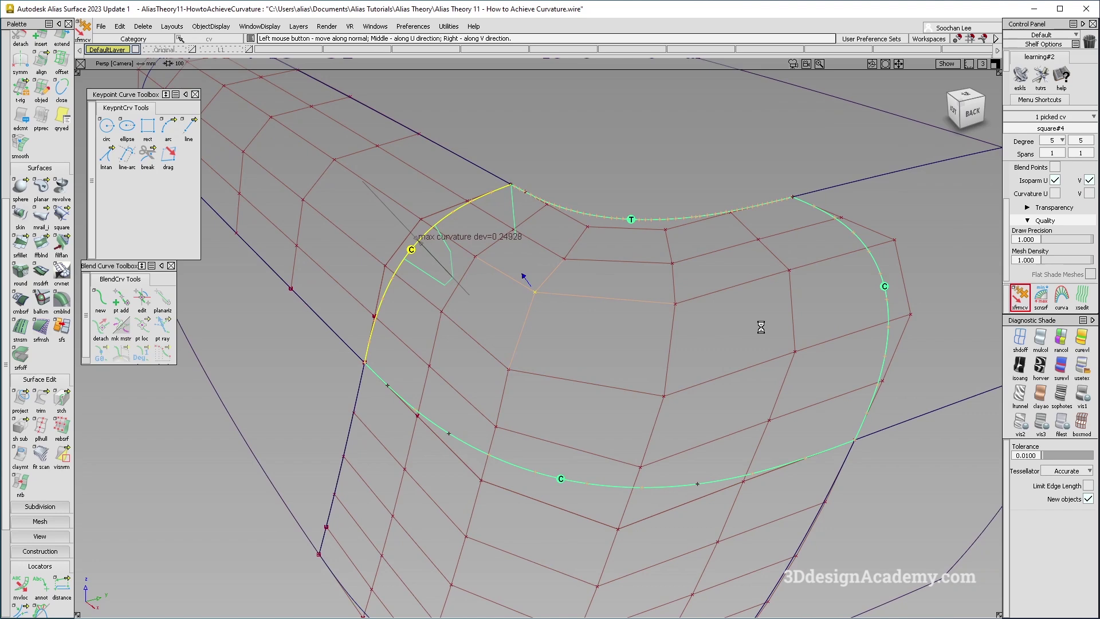
{"action": "left_click_drag", "start_coordinate": [510, 322], "coordinate": [793, 321]}
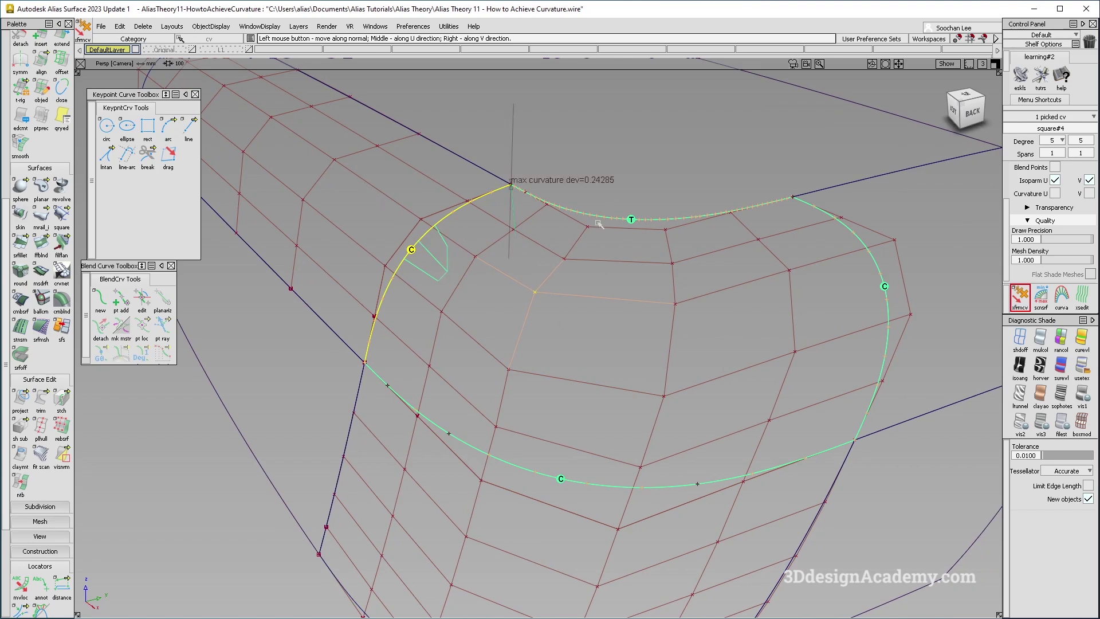
{"action": "left_click_drag", "start_coordinate": [480, 302], "coordinate": [883, 341]}
{"action": "left_click_drag", "start_coordinate": [521, 317], "coordinate": [821, 320]}
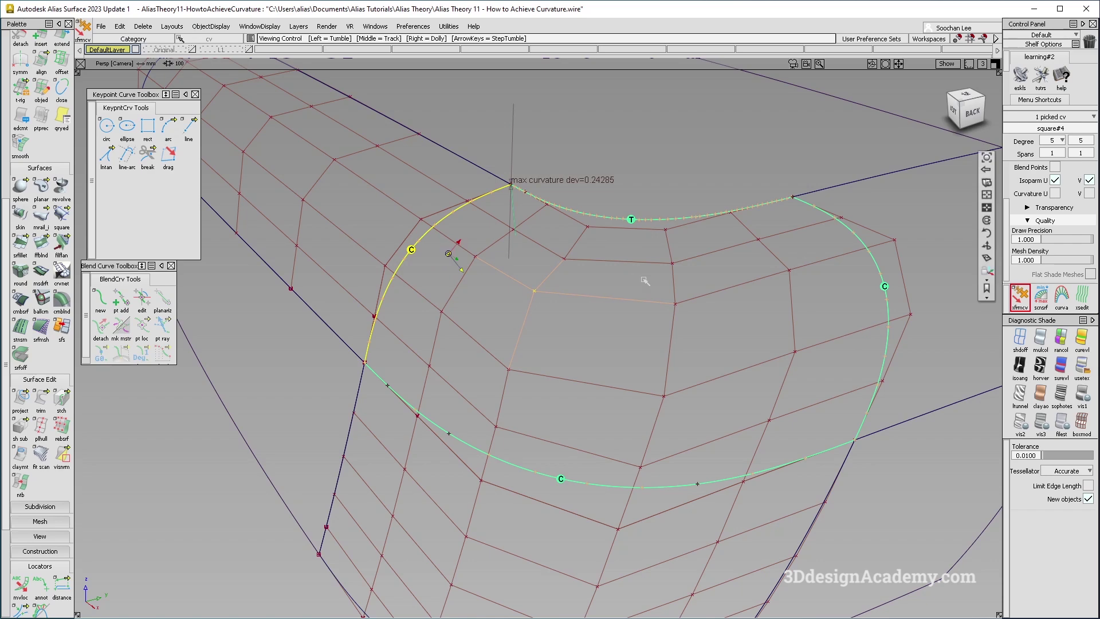
- Replace the tangent continuity locator on the patch's concave upper edge with a curvature continuity check
{"action": "left_click_drag", "start_coordinate": [643, 277], "coordinate": [633, 284], "text": "alt+shift"}
{"action": "left_click_drag", "start_coordinate": [538, 368], "coordinate": [612, 251], "text": "ctrl+shift"}
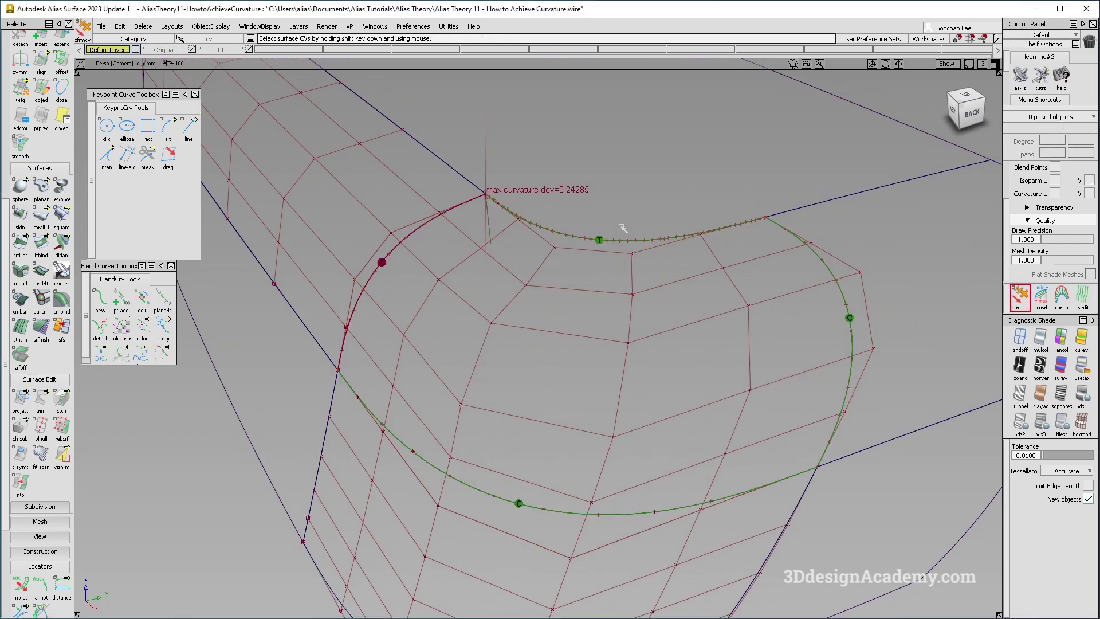
{"action": "left_click_drag", "start_coordinate": [609, 175], "coordinate": [599, 245], "text": "ctrl+shift"}
{"action": "left_click", "coordinate": [599, 239]}
{"action": "key", "text": "Delete"}
{"action": "left_click", "coordinate": [495, 373]}
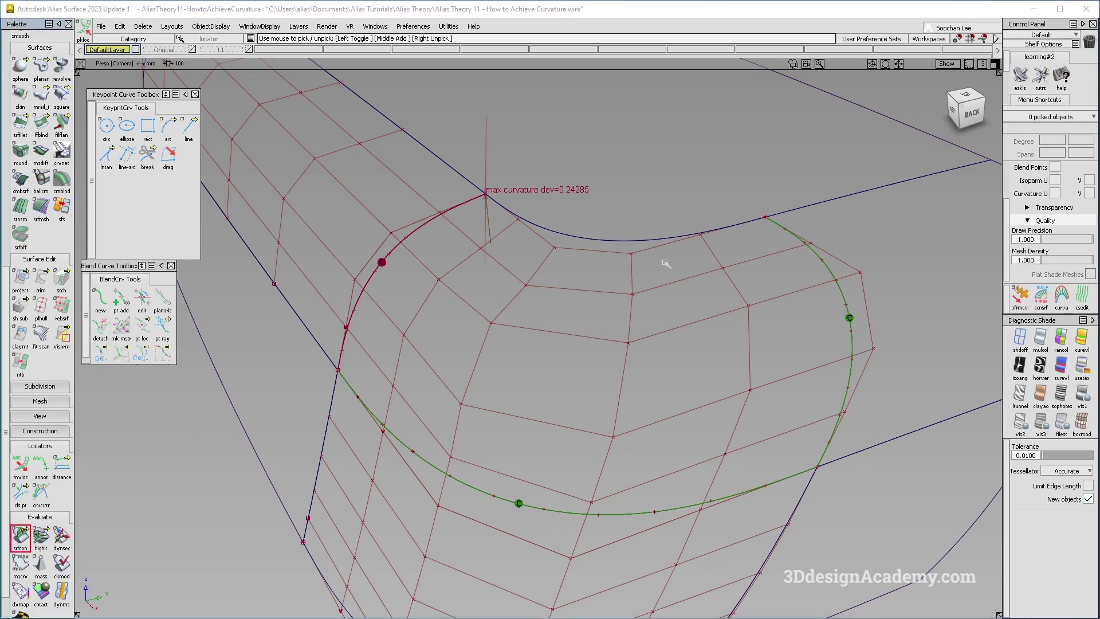
{"action": "left_click", "coordinate": [625, 241]}
- Examine the curvature deviation combs along the patch's concave upper edge and left edge from several angles
{"action": "left_click_drag", "start_coordinate": [636, 271], "coordinate": [657, 282], "text": "alt+shift"}
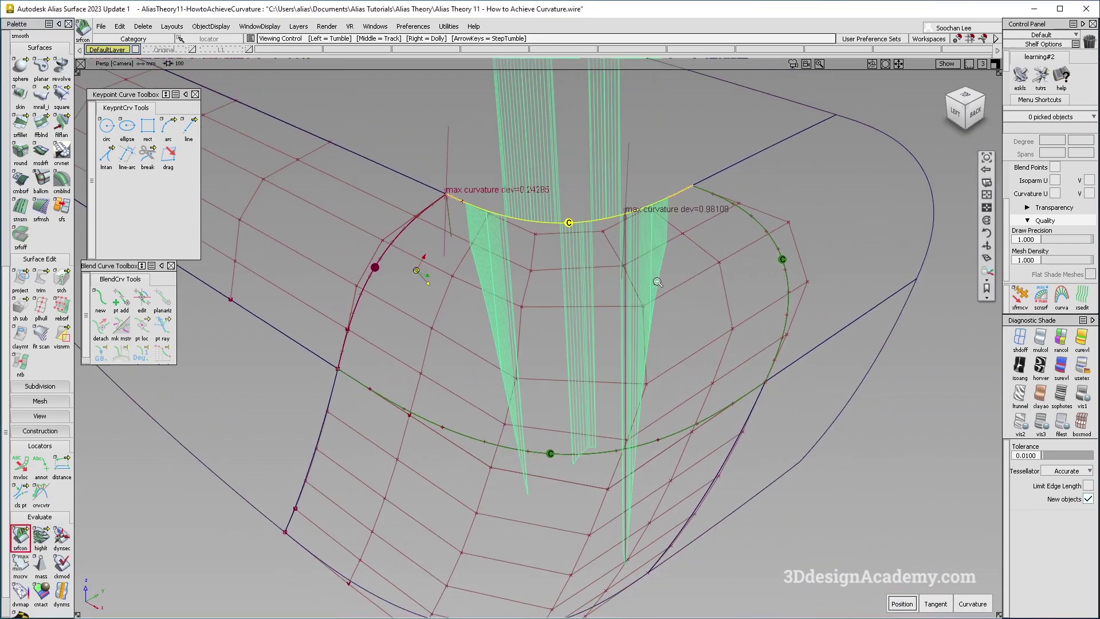
{"action": "right_click_drag", "start_coordinate": [657, 281], "coordinate": [587, 324], "text": "alt+shift"}
{"action": "middle_click_drag", "start_coordinate": [563, 270], "coordinate": [574, 248], "text": "alt+shift"}
{"action": "left_click_drag", "start_coordinate": [574, 248], "coordinate": [572, 217], "text": "alt+shift"}
{"action": "middle_click_drag", "start_coordinate": [571, 216], "coordinate": [568, 247], "text": "alt+shift"}
{"action": "left_click_drag", "start_coordinate": [568, 247], "coordinate": [552, 248], "text": "alt+shift"}
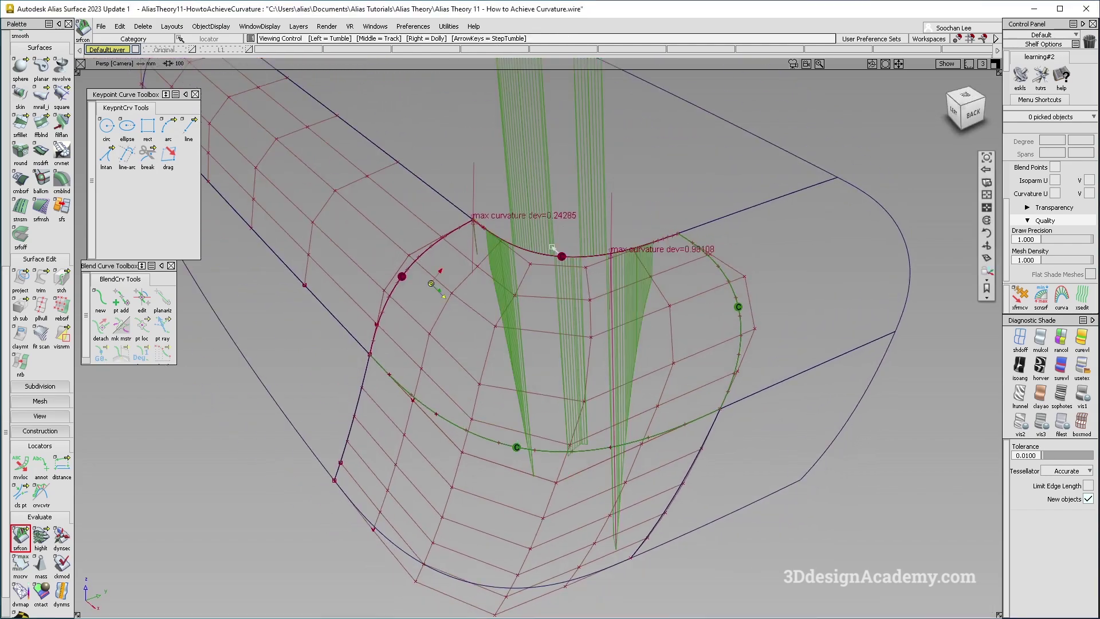
{"action": "right_click_drag", "start_coordinate": [552, 248], "coordinate": [599, 243], "text": "alt+shift"}
{"action": "left_click_drag", "start_coordinate": [599, 243], "coordinate": [600, 230], "text": "ctrl+shift"}
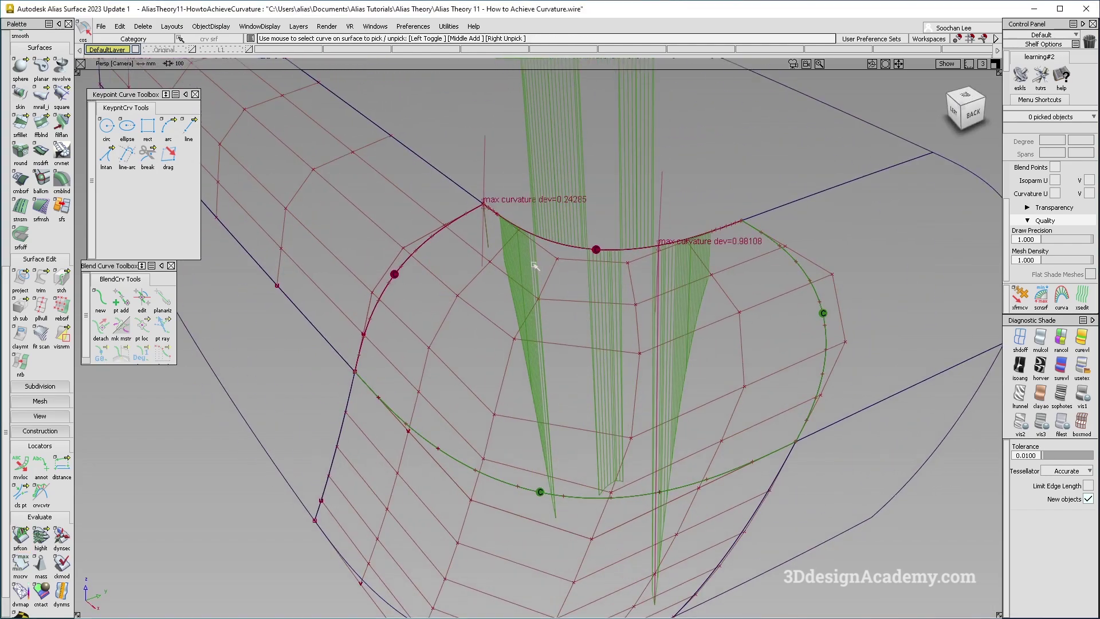
{"action": "right_click_drag", "start_coordinate": [502, 295], "coordinate": [451, 305], "text": "alt+shift"}
{"action": "middle_click_drag", "start_coordinate": [450, 306], "coordinate": [452, 312], "text": "alt+shift"}
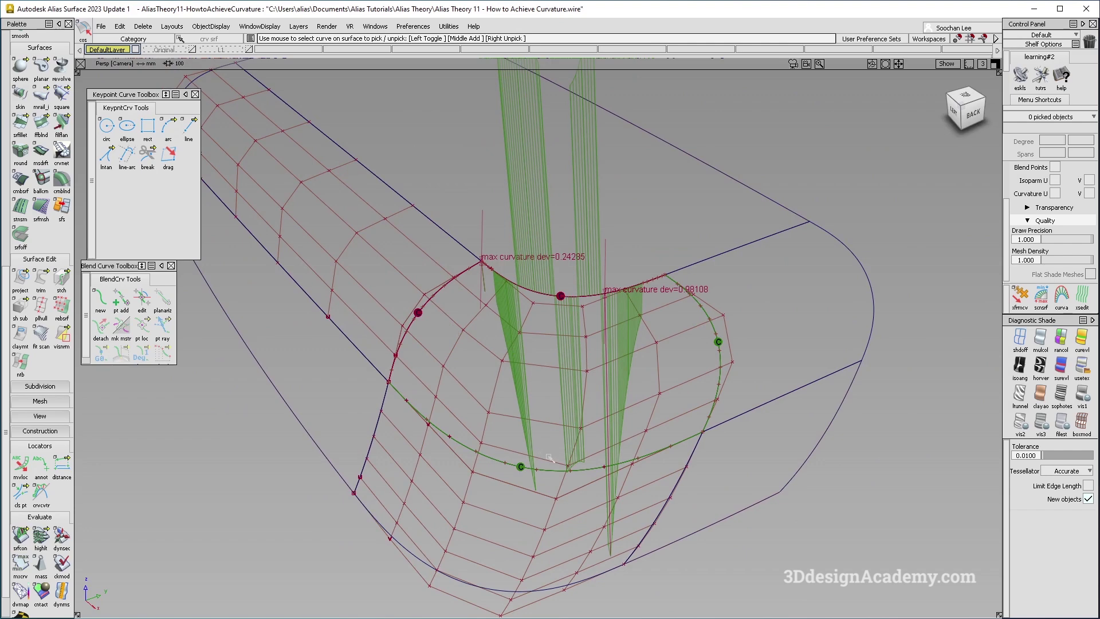
{"action": "left_click_drag", "start_coordinate": [637, 385], "coordinate": [605, 337], "text": "alt+shift"}
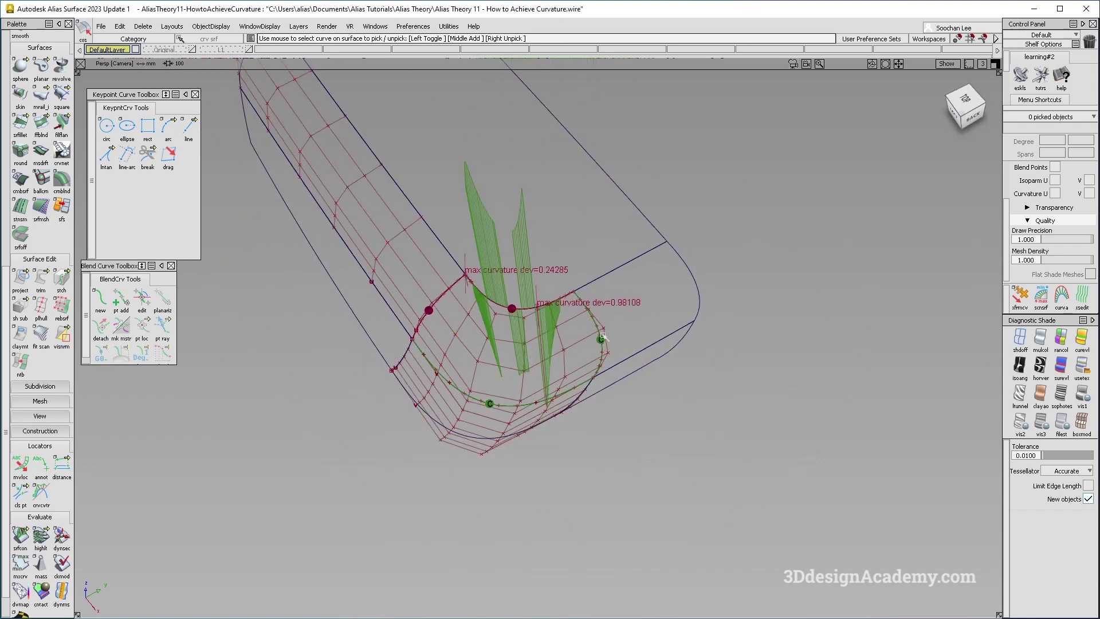
{"action": "right_click_drag", "start_coordinate": [523, 327], "coordinate": [564, 327], "text": "alt+shift"}
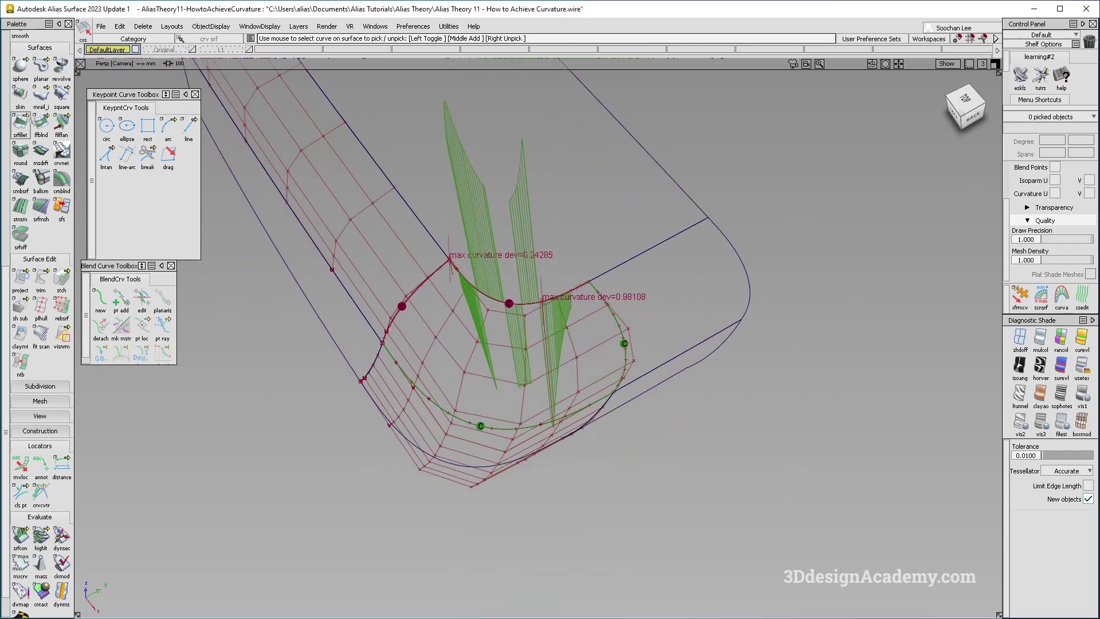
- Align the corner patch's concave upper edge to the neighbouring surface with G2 continuity
{"action": "scroll", "coordinate": [23, 126], "scroll_direction": "up", "scroll_amount": 3}
{"action": "double_click", "coordinate": [43, 92]}
{"action": "double_click", "coordinate": [41, 89]}
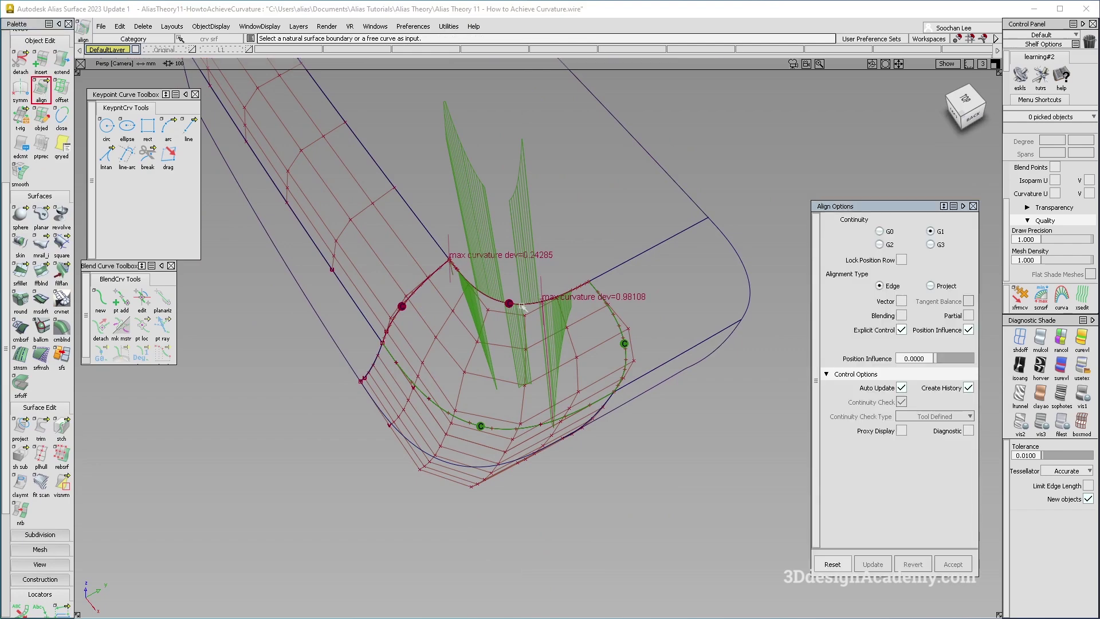
{"action": "left_click", "coordinate": [880, 244]}
{"action": "left_click", "coordinate": [512, 302]}
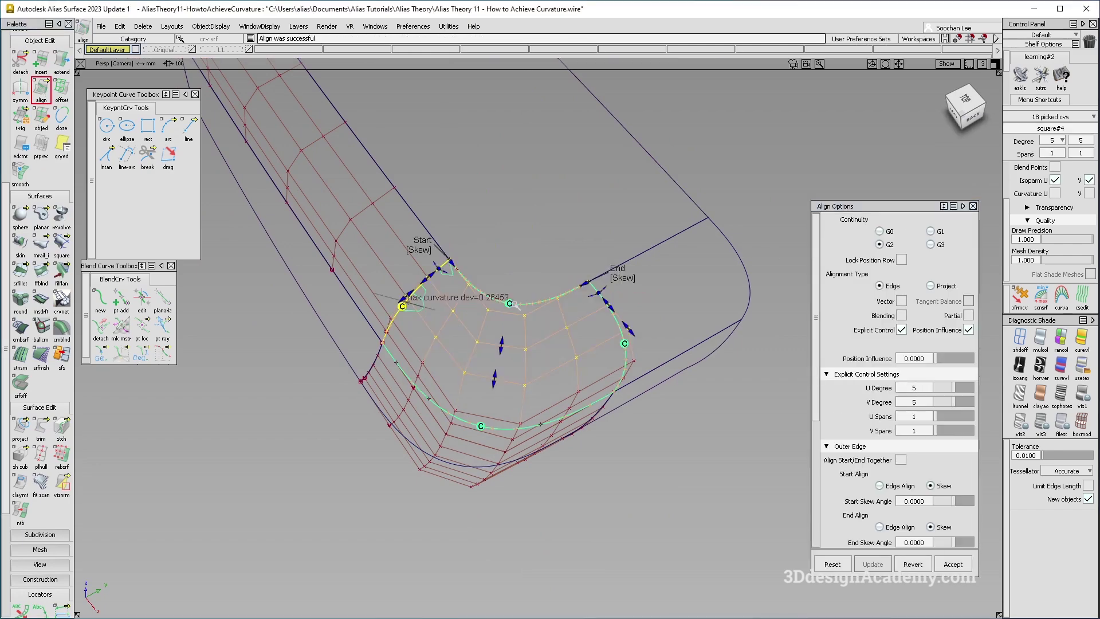
- Pick the corner patch square#4 and delete its construction history
{"action": "right_click_drag", "start_coordinate": [491, 329], "coordinate": [481, 354], "text": "alt+shift"}
{"action": "left_click_drag", "start_coordinate": [481, 354], "coordinate": [511, 286], "text": "alt+shift"}
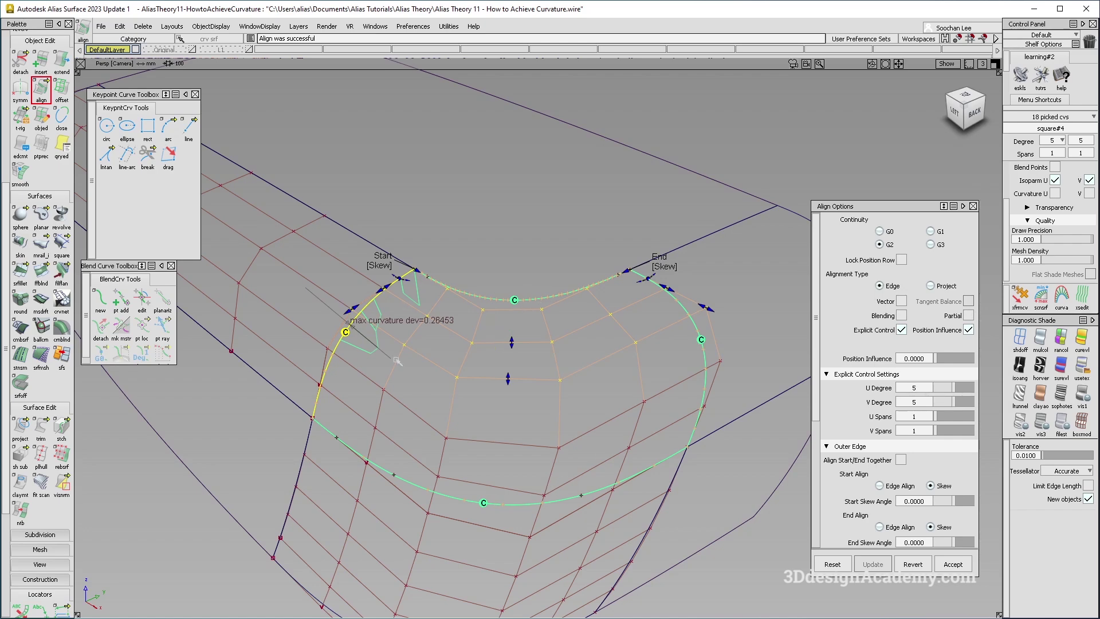
{"action": "right_click_drag", "start_coordinate": [395, 338], "coordinate": [473, 383], "text": "alt+shift"}
{"action": "left_click_drag", "start_coordinate": [475, 386], "coordinate": [542, 307], "text": "ctrl+shift"}
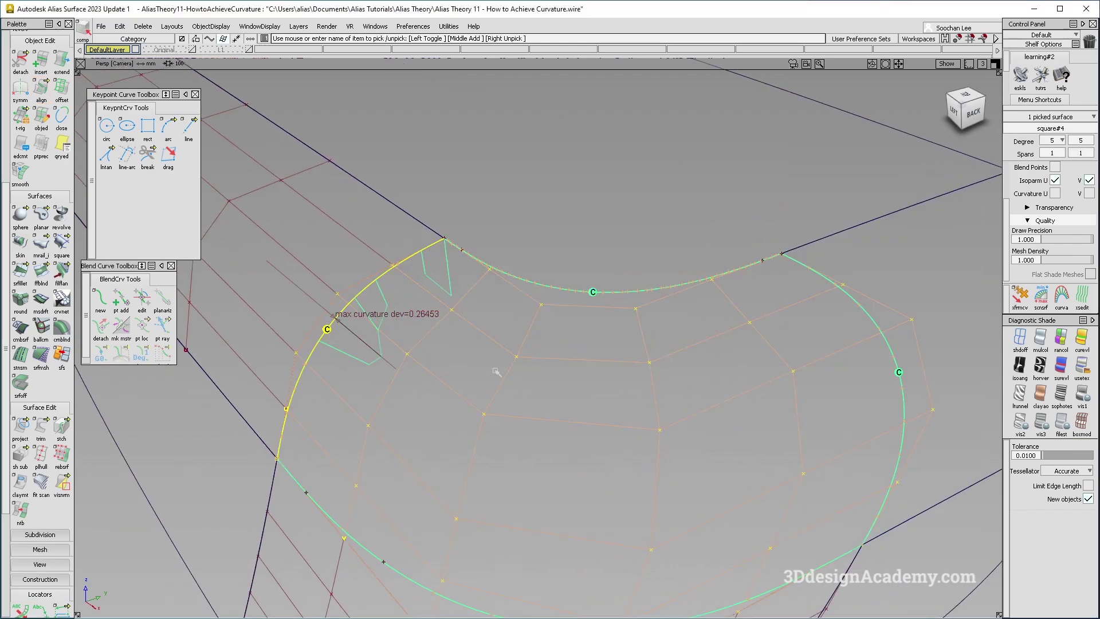
{"action": "left_click", "coordinate": [144, 26]}
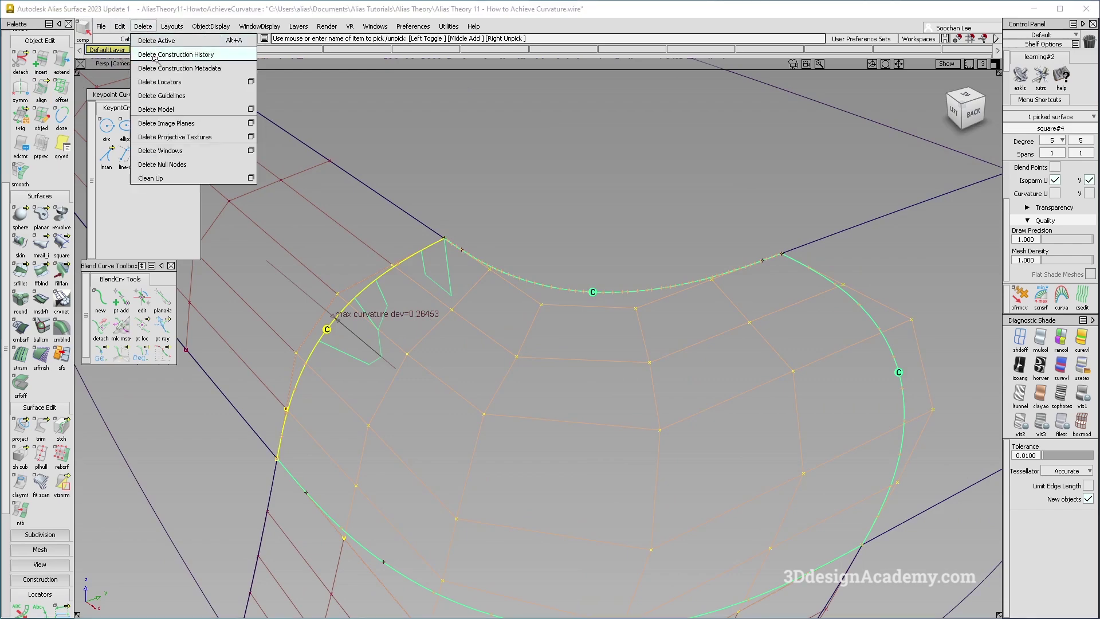
{"action": "left_click", "coordinate": [161, 57]}
- Pick the patch's upper interior CV in the third column from the left edge and shift it along its normal with the surface CV move tool
{"action": "left_click_drag", "start_coordinate": [491, 437], "coordinate": [470, 395], "text": "alt+shift"}
{"action": "left_click_drag", "start_coordinate": [460, 386], "coordinate": [487, 378], "text": "ctrl+shift"}
{"action": "left_click", "coordinate": [490, 379]}
{"action": "left_click", "coordinate": [465, 476]}
{"action": "left_click_drag", "start_coordinate": [488, 463], "coordinate": [497, 418], "text": "ctrl+shift"}
{"action": "left_click_drag", "start_coordinate": [462, 378], "coordinate": [493, 373], "text": "ctrl+shift"}
{"action": "left_click", "coordinate": [490, 379]}
{"action": "left_click", "coordinate": [1020, 296]}
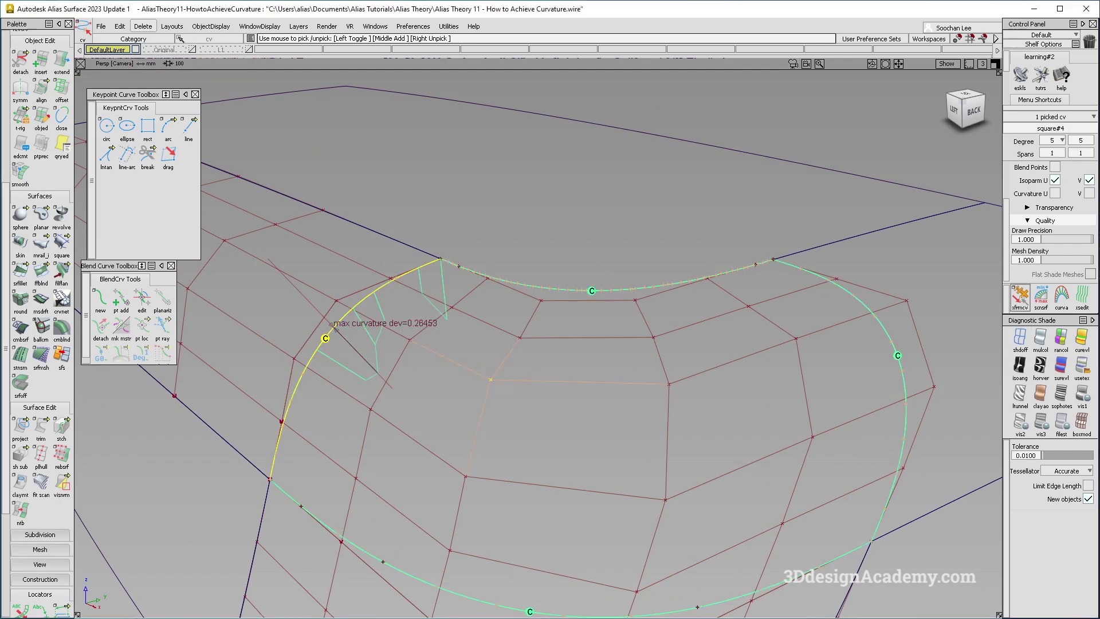
{"action": "mouse_move", "coordinate": [516, 352]}
{"action": "left_mouse_down", "text": "alt+shift"}
{"action": "mouse_move", "coordinate": [547, 372]}
{"action": "mouse_move", "coordinate": [558, 351]}
{"action": "mouse_move", "coordinate": [532, 350]}
{"action": "left_mouse_up", "text": "alt+shift"}
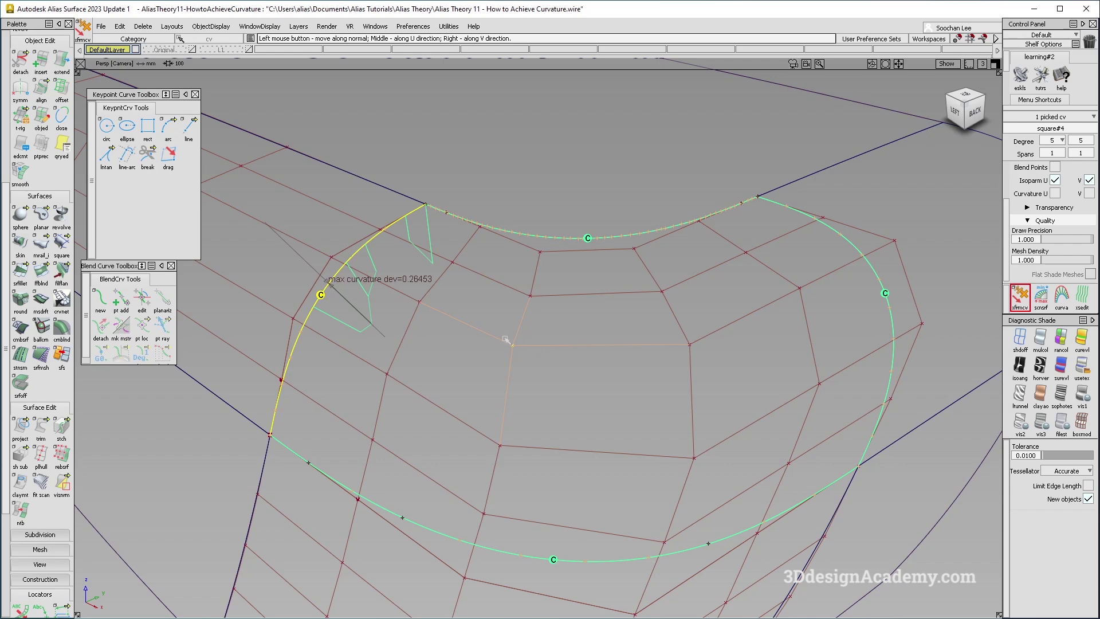
{"action": "left_click_drag", "start_coordinate": [504, 343], "coordinate": [481, 364], "text": "alt+shift"}
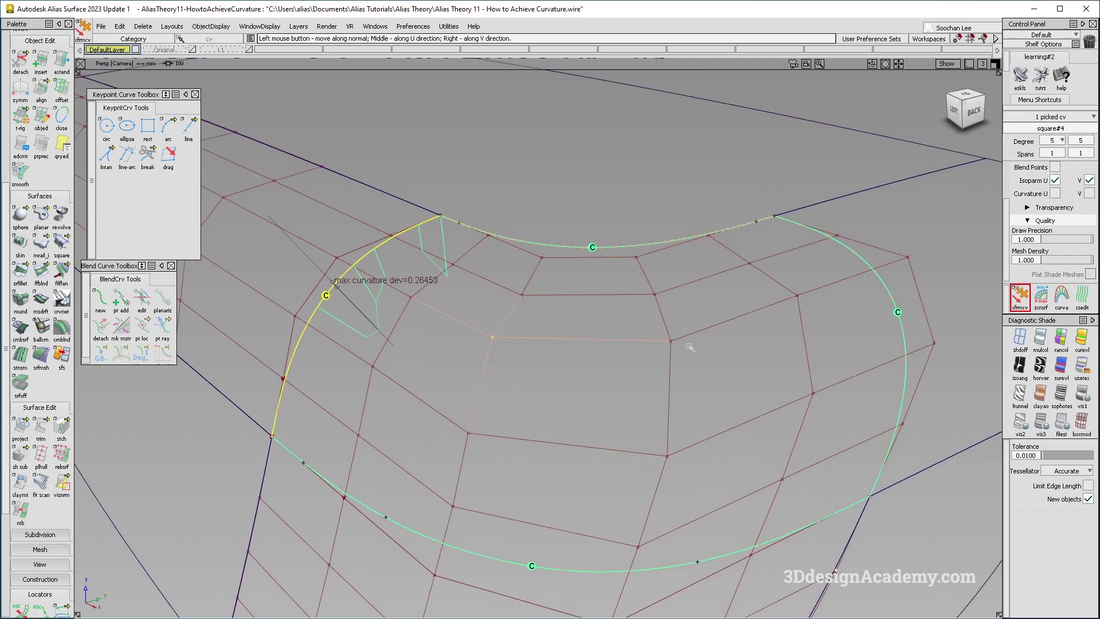
{"action": "key", "text": "space"}
{"action": "key", "text": "space"}
{"action": "key", "text": "space"}
{"action": "key", "text": "space"}
{"action": "left_click_drag", "start_coordinate": [520, 393], "coordinate": [818, 373]}
{"action": "left_click_drag", "start_coordinate": [609, 367], "coordinate": [552, 367]}
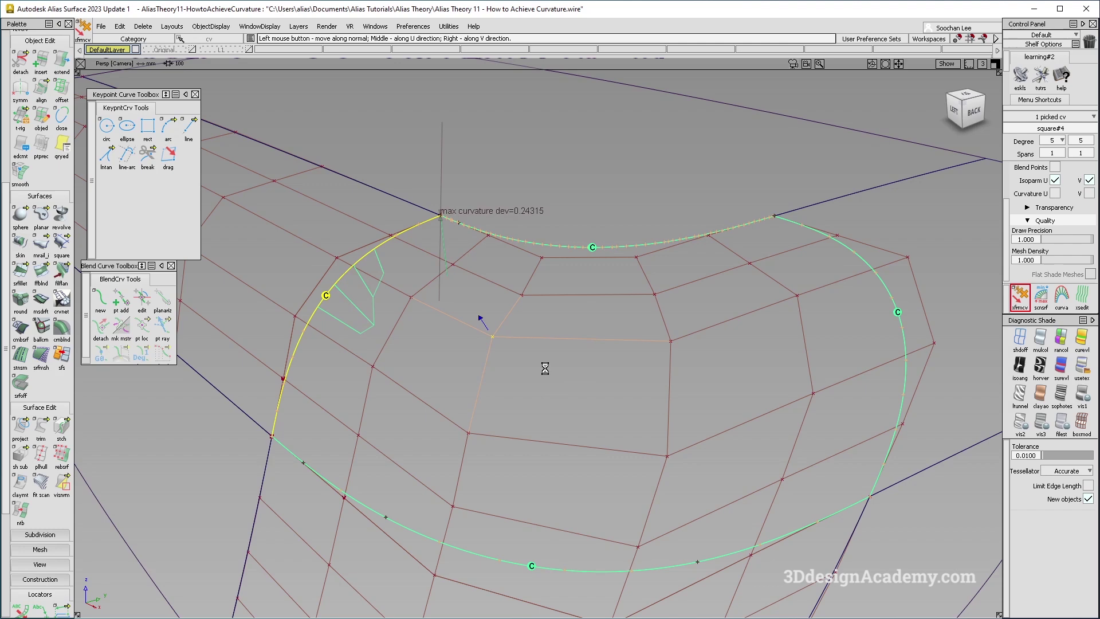
- Nudge the interior CV below it and the neighbouring CV one column closer to the left edge along their normals
{"action": "left_click", "coordinate": [469, 433]}
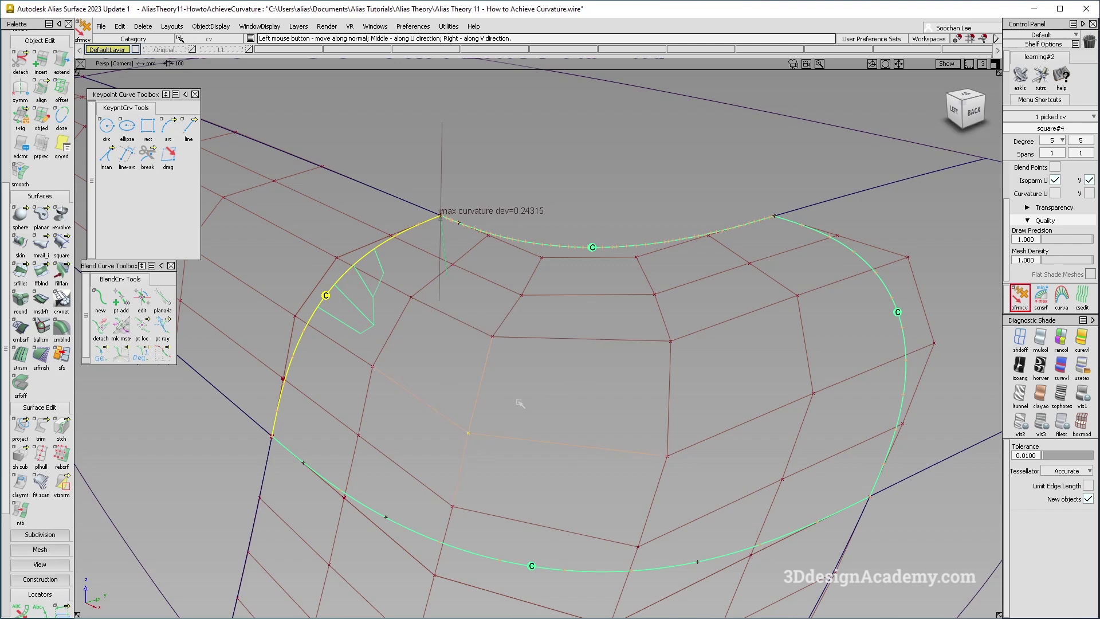
{"action": "left_click_drag", "start_coordinate": [557, 402], "coordinate": [553, 402]}
{"action": "left_click", "coordinate": [411, 297]}
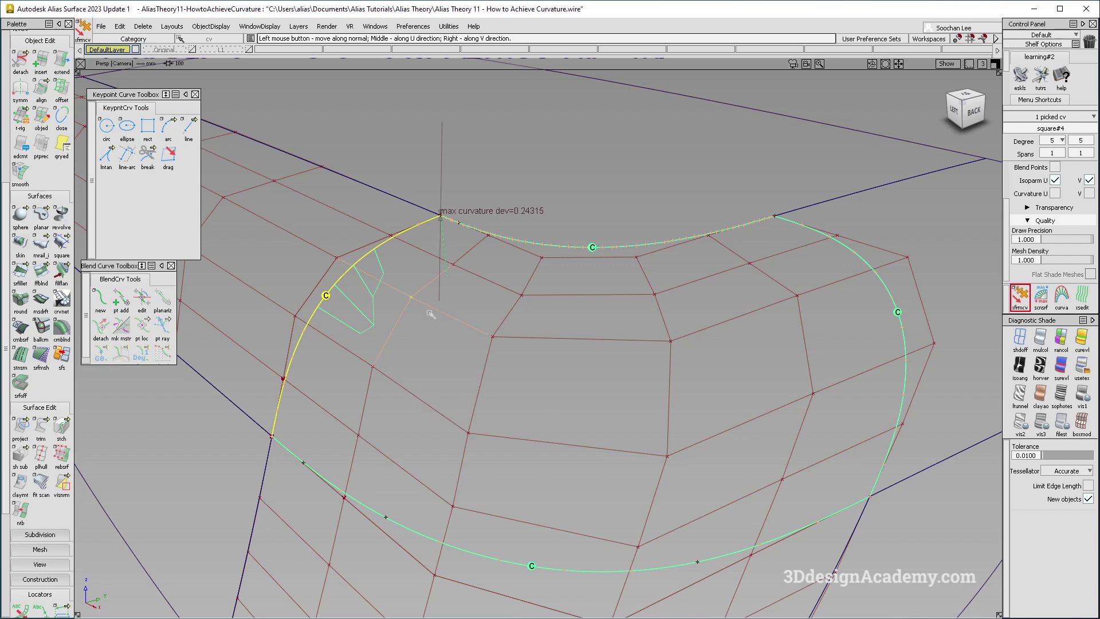
{"action": "right_click_drag", "start_coordinate": [388, 288], "coordinate": [392, 359], "text": "alt+shift"}
{"action": "left_click_drag", "start_coordinate": [414, 357], "coordinate": [282, 337]}
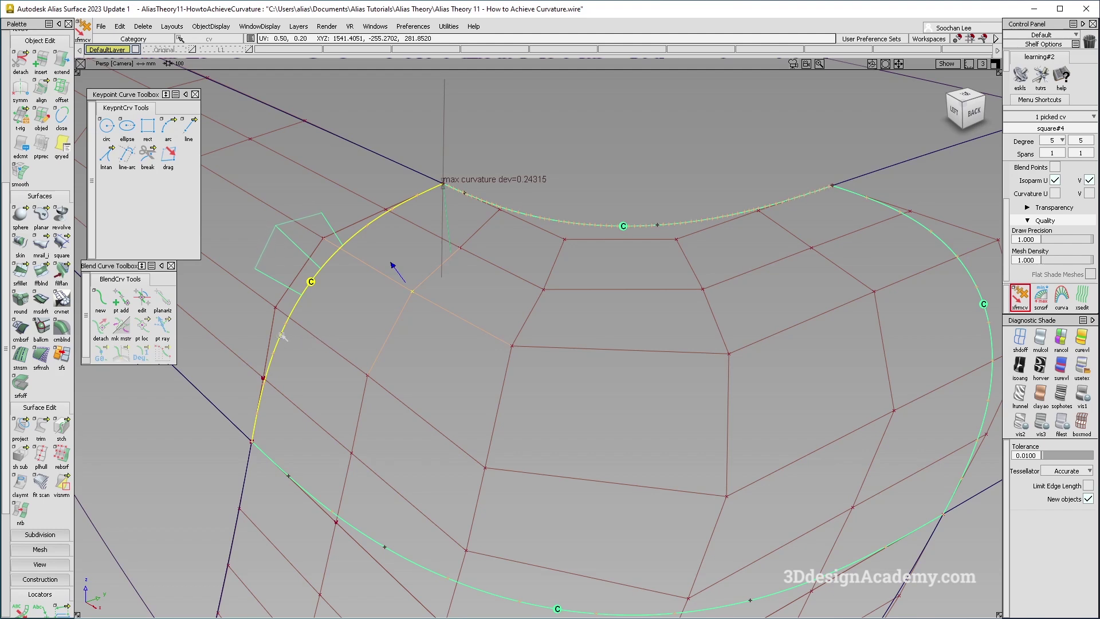
{"action": "left_click_drag", "start_coordinate": [208, 339], "coordinate": [229, 340]}
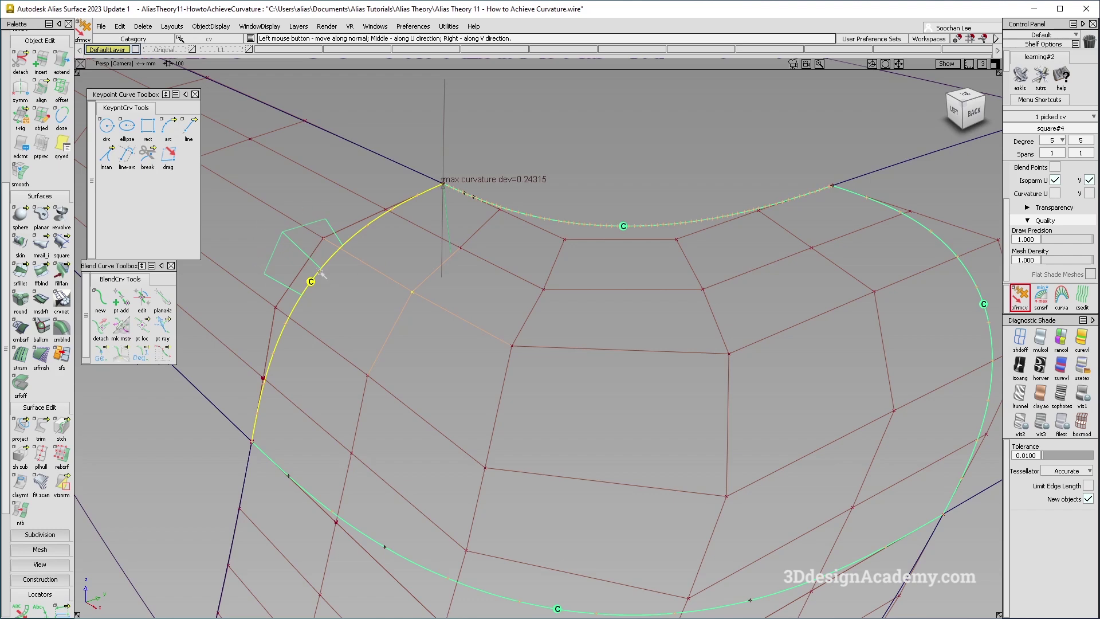
- Fine-tune the remaining interior CVs beside the left edge along their normals to flatten its curvature deviation comb
{"action": "left_click_drag", "start_coordinate": [504, 278], "coordinate": [336, 367]}
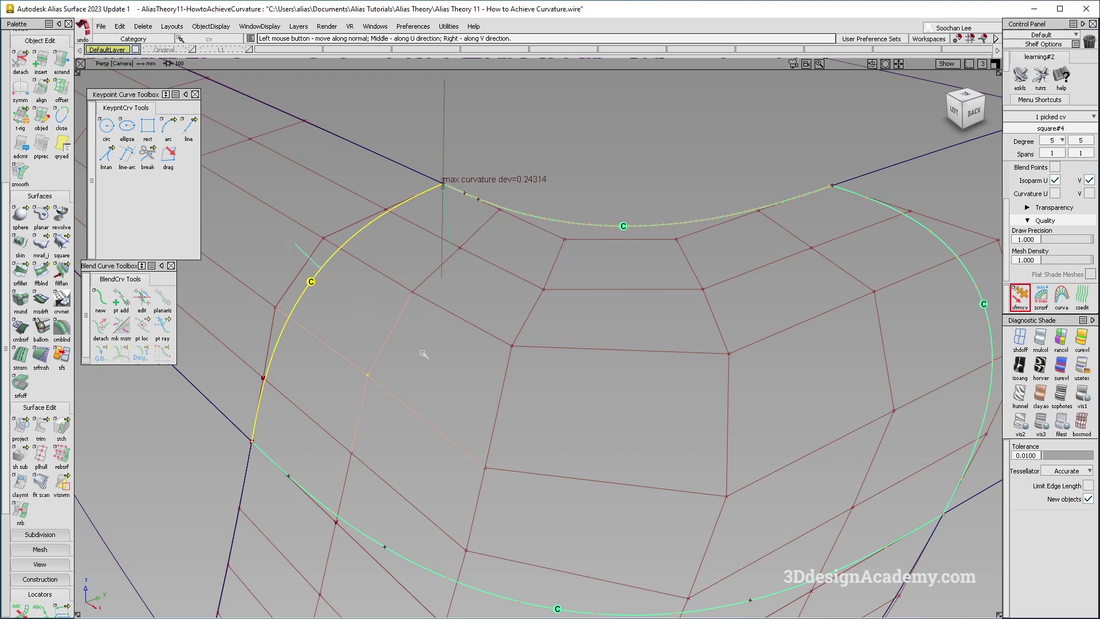
{"action": "left_click", "coordinate": [485, 468]}
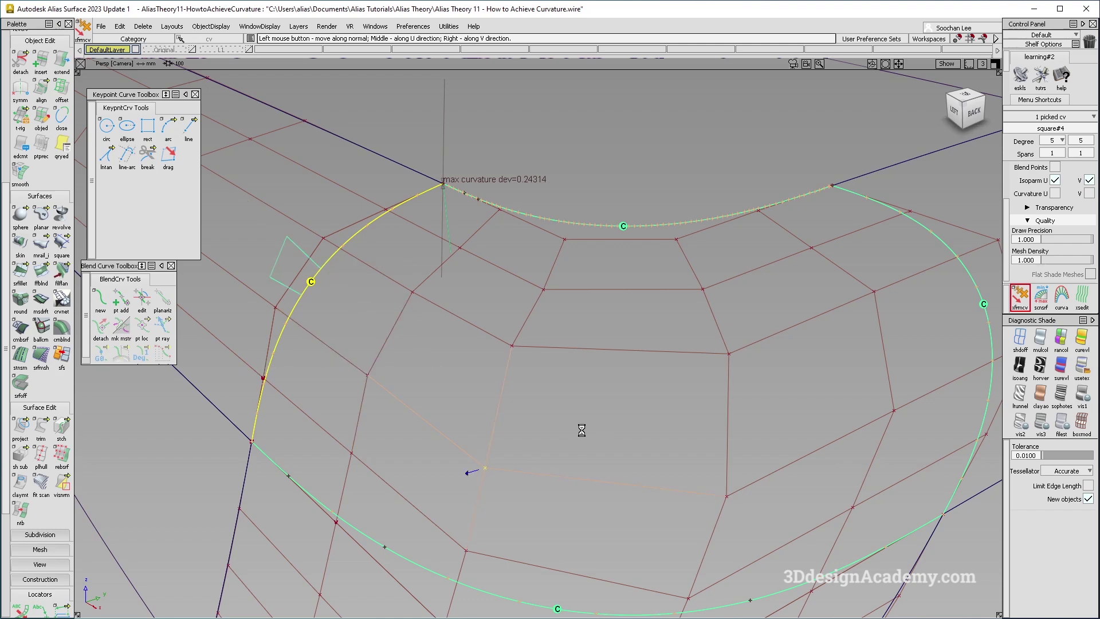
{"action": "left_click", "coordinate": [511, 347]}
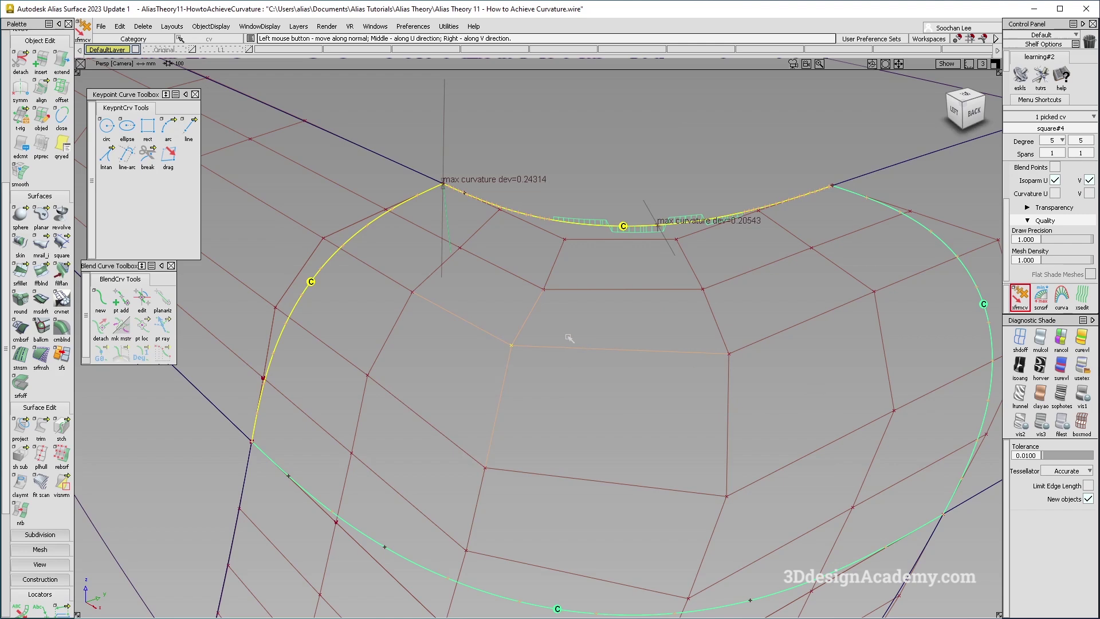
- Pick the interior CV one row closer to the concave upper edge and move it along its normal to restore that edge's curvature continuity
{"action": "left_click_drag", "start_coordinate": [575, 287], "coordinate": [543, 294], "text": "alt+shift"}
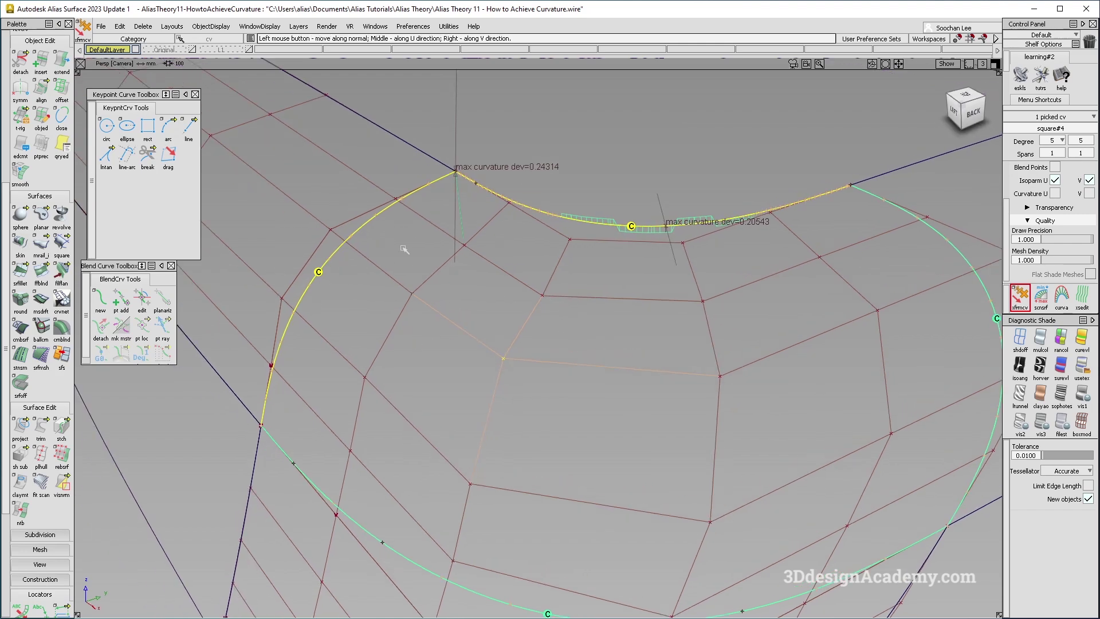
{"action": "left_click_drag", "start_coordinate": [573, 342], "coordinate": [556, 296], "text": "alt+shift"}
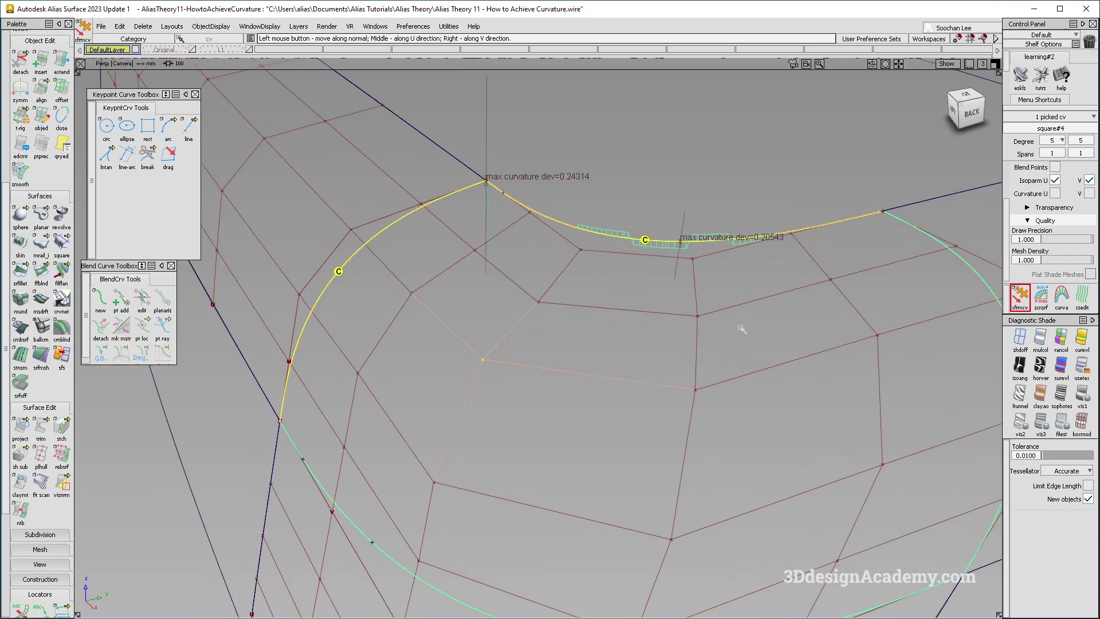
{"action": "left_click", "coordinate": [537, 302]}
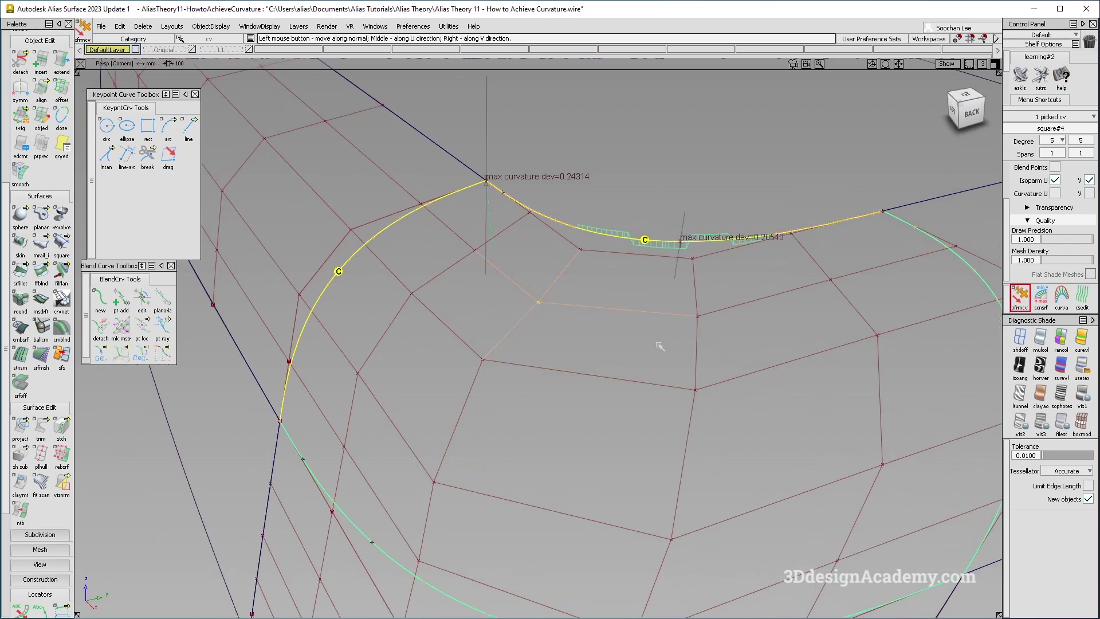
{"action": "left_click_drag", "start_coordinate": [654, 344], "coordinate": [770, 348]}
{"action": "middle_click_drag", "start_coordinate": [539, 178], "coordinate": [546, 254], "text": "alt+shift"}
{"action": "right_click_drag", "start_coordinate": [546, 253], "coordinate": [550, 274], "text": "alt+shift"}
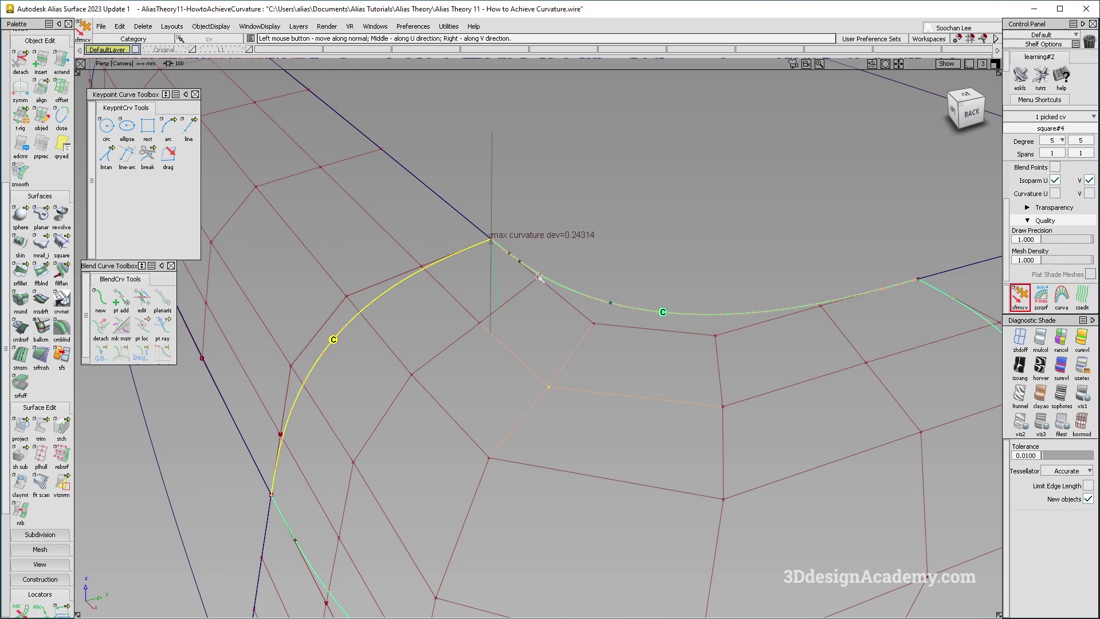
- Pick the interior CV nearest the corner between the patch's left and concave upper edges and move it along its normal
{"action": "scroll", "coordinate": [538, 278], "scroll_direction": "up", "scroll_amount": 2}
{"action": "left_click", "coordinate": [462, 360]}
{"action": "left_click_drag", "start_coordinate": [531, 293], "coordinate": [474, 348], "text": "alt+shift"}
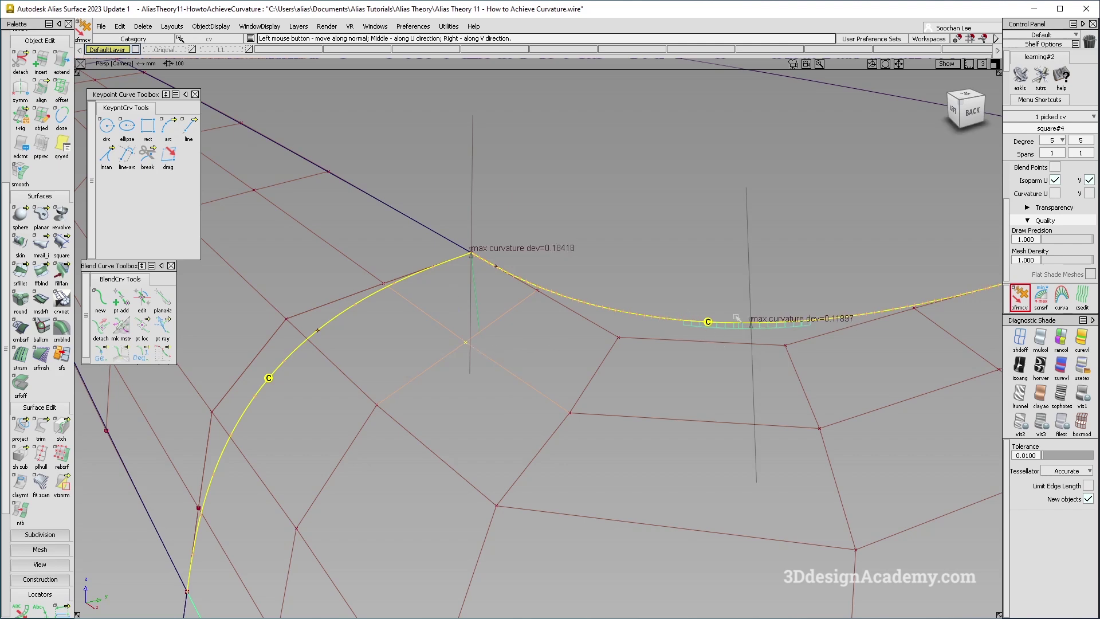
{"action": "left_click_drag", "start_coordinate": [558, 335], "coordinate": [486, 337]}
- Pick the next interior CV down beside the left edge and shift it along its normal to restore that edge's curvature continuity
{"action": "middle_click_drag", "start_coordinate": [429, 378], "coordinate": [478, 334], "text": "alt+shift"}
{"action": "left_click_drag", "start_coordinate": [479, 334], "coordinate": [452, 362], "text": "alt+shift"}
{"action": "left_click", "coordinate": [457, 352]}
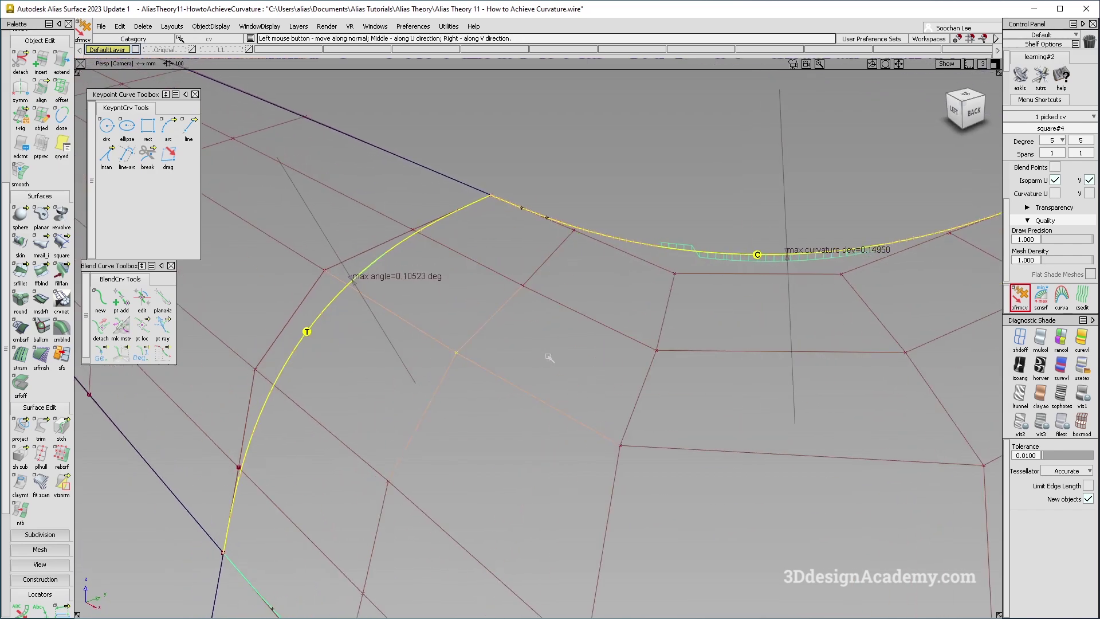
{"action": "left_click_drag", "start_coordinate": [562, 354], "coordinate": [606, 352]}
- Pick the middle interior CV below the concave upper edge and move it along its normal to bring that edge's curvature within tolerance
{"action": "right_click_drag", "start_coordinate": [435, 243], "coordinate": [459, 299], "text": "alt+shift"}
{"action": "left_click_drag", "start_coordinate": [538, 299], "coordinate": [511, 300], "text": "alt+shift"}
{"action": "middle_click_drag", "start_coordinate": [647, 324], "coordinate": [510, 330], "text": "alt+shift"}
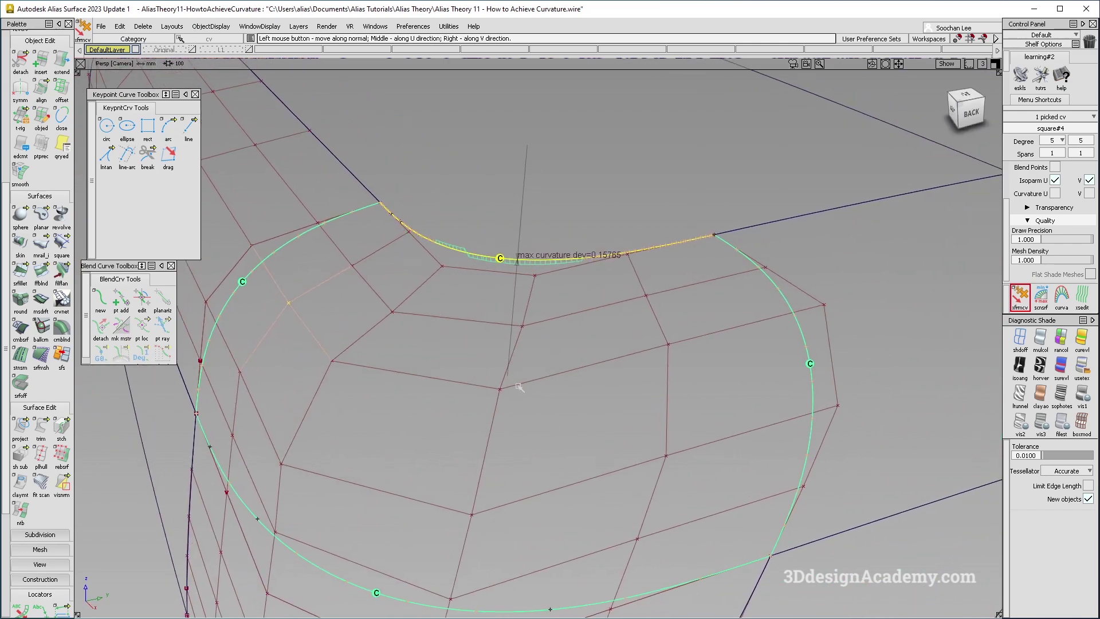
{"action": "left_click", "coordinate": [500, 389]}
{"action": "left_click_drag", "start_coordinate": [552, 352], "coordinate": [432, 357]}
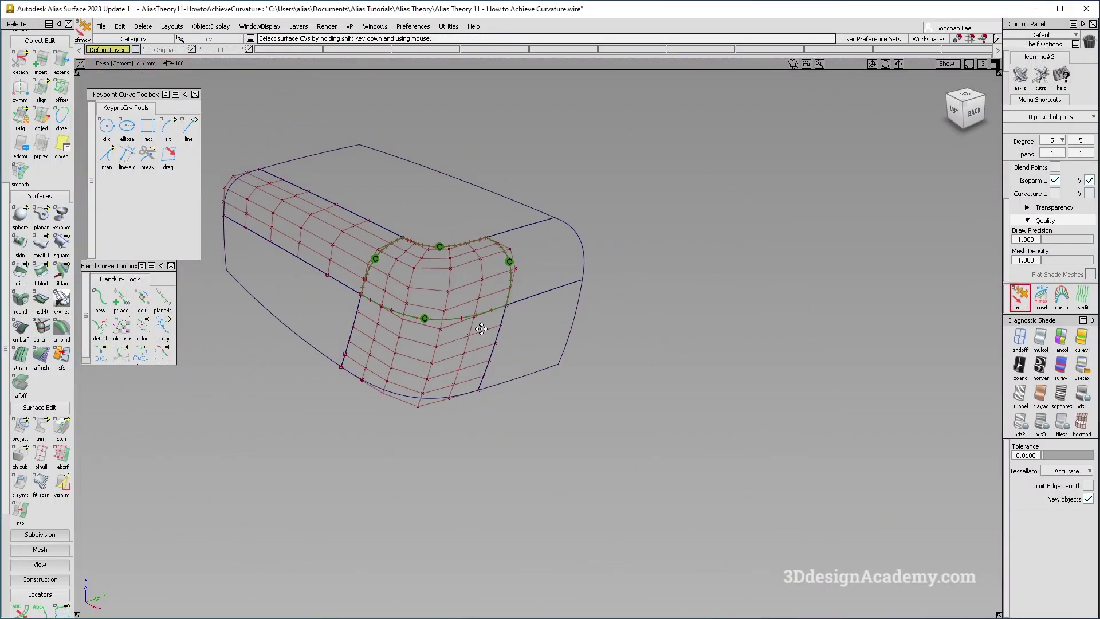
- Clear the CV selection and pick the corner patch together with its adjoining left and lower surfaces
{"action": "middle_click_drag", "start_coordinate": [481, 329], "coordinate": [534, 393], "text": "alt+shift"}
{"action": "right_click_drag", "start_coordinate": [544, 339], "coordinate": [595, 287], "text": "alt+shift"}
{"action": "left_click_drag", "start_coordinate": [593, 278], "coordinate": [432, 401], "text": "ctrl+shift"}
{"action": "right_click_drag", "start_coordinate": [436, 396], "coordinate": [499, 367], "text": "alt+shift"}
{"action": "left_click_drag", "start_coordinate": [499, 367], "coordinate": [429, 294], "text": "ctrl+shift"}
{"action": "left_click_drag", "start_coordinate": [541, 466], "coordinate": [558, 370], "text": "alt+shift"}
{"action": "left_click_drag", "start_coordinate": [607, 301], "coordinate": [471, 392], "text": "ctrl+shift"}
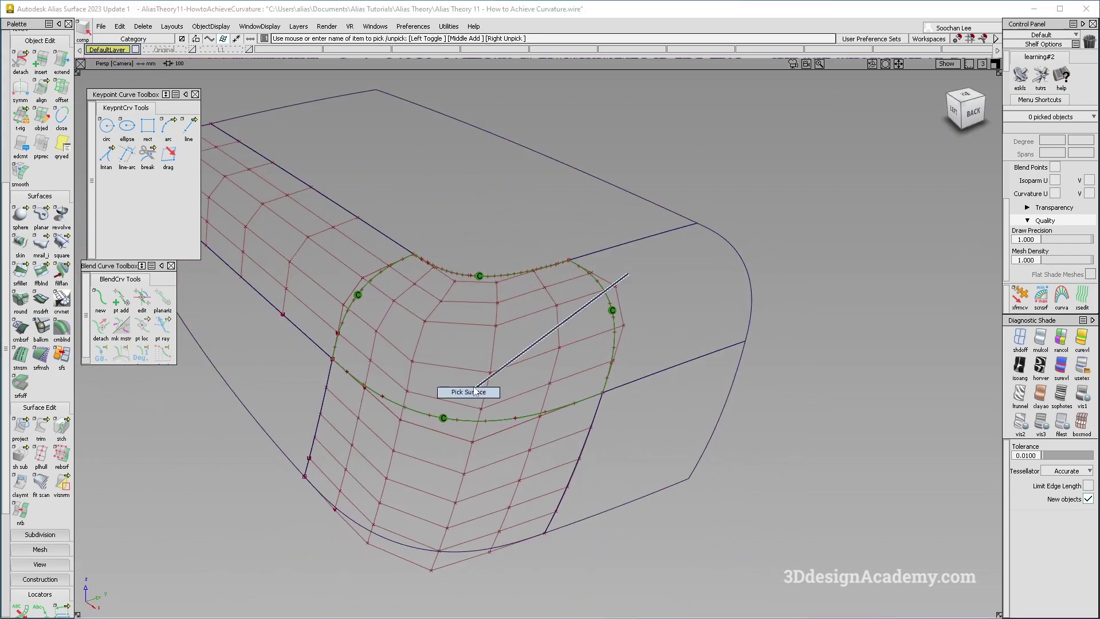
{"action": "left_click", "coordinate": [476, 401]}
{"action": "left_click", "coordinate": [340, 273]}
{"action": "left_click", "coordinate": [502, 467]}
{"action": "left_click_drag", "start_coordinate": [491, 429], "coordinate": [503, 412], "text": "ctrl+shift"}
{"action": "middle_click_drag", "start_coordinate": [518, 413], "coordinate": [534, 415], "text": "alt+shift"}
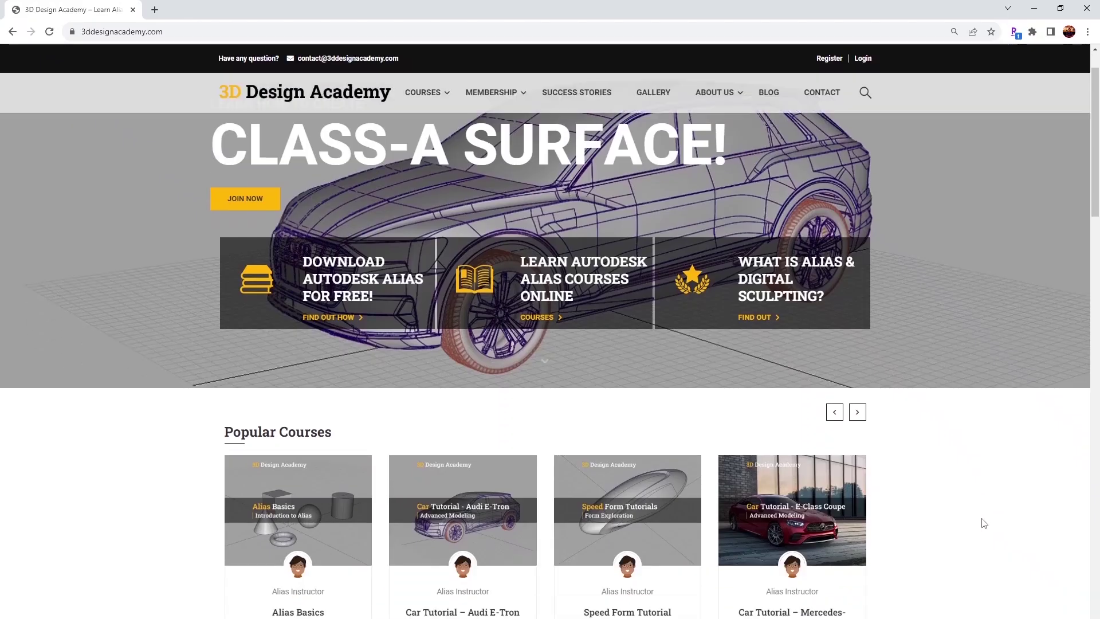
- Switch to the browser and review the courses on 3ddesignacademy.com, including the Lamborghini Aventador car tutorial's curriculum
{"action": "scroll", "coordinate": [983, 521], "scroll_direction": "down", "scroll_amount": 6}
{"action": "scroll", "coordinate": [983, 521], "scroll_direction": "down", "scroll_amount": 1}
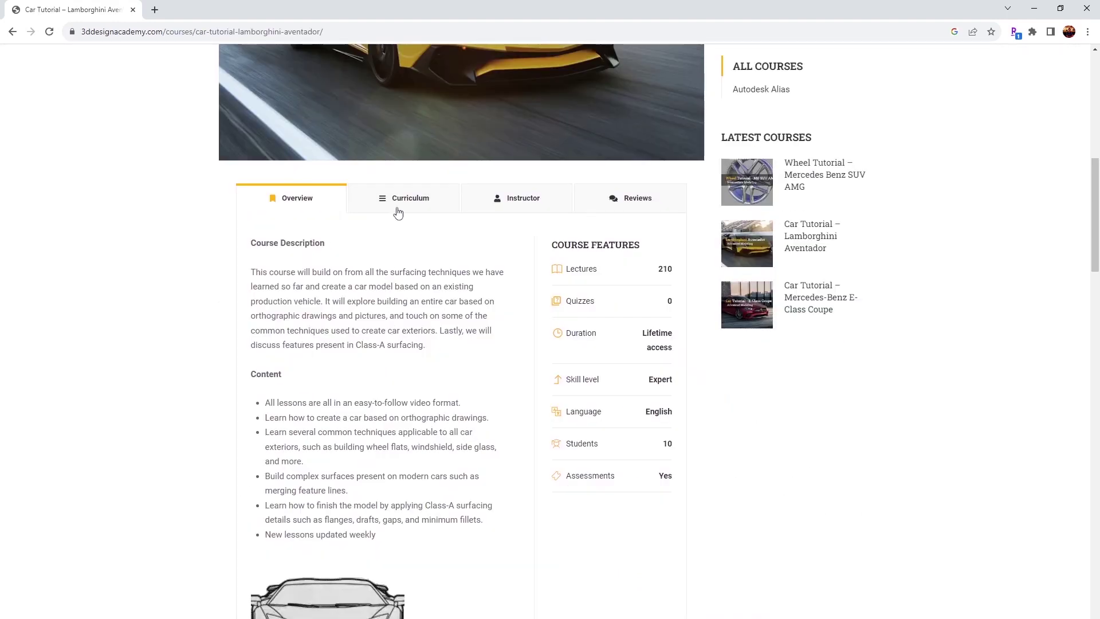
{"action": "left_click", "coordinate": [398, 212]}
{"action": "scroll", "coordinate": [394, 290], "scroll_direction": "down", "scroll_amount": 11}
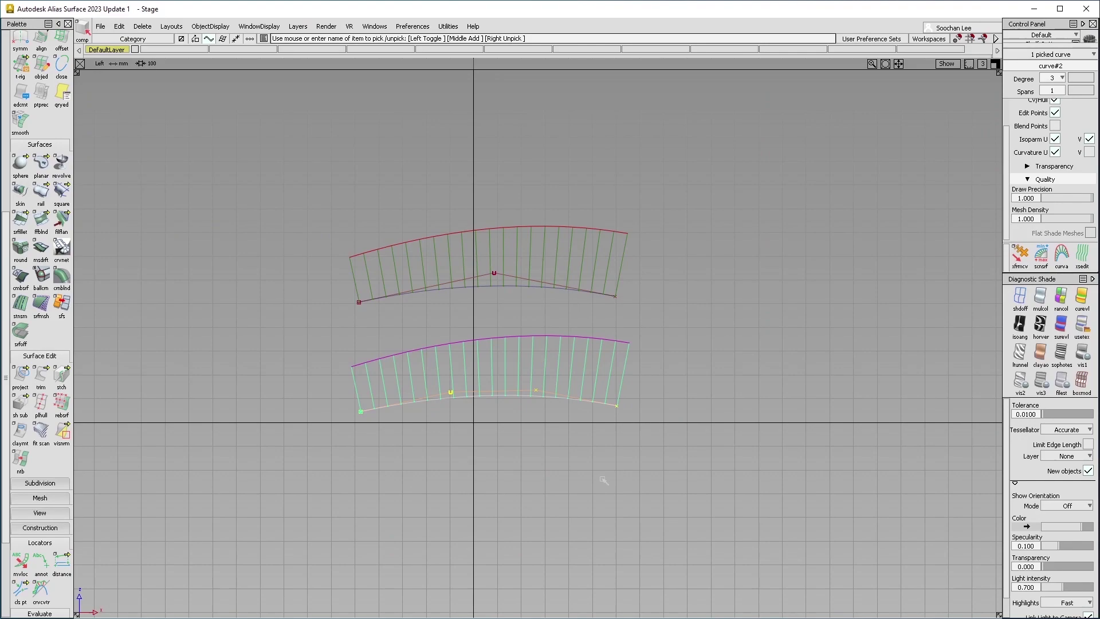
{"action": "left_click", "coordinate": [532, 294]}
{"action": "left_click_drag", "start_coordinate": [530, 308], "coordinate": [542, 341]}
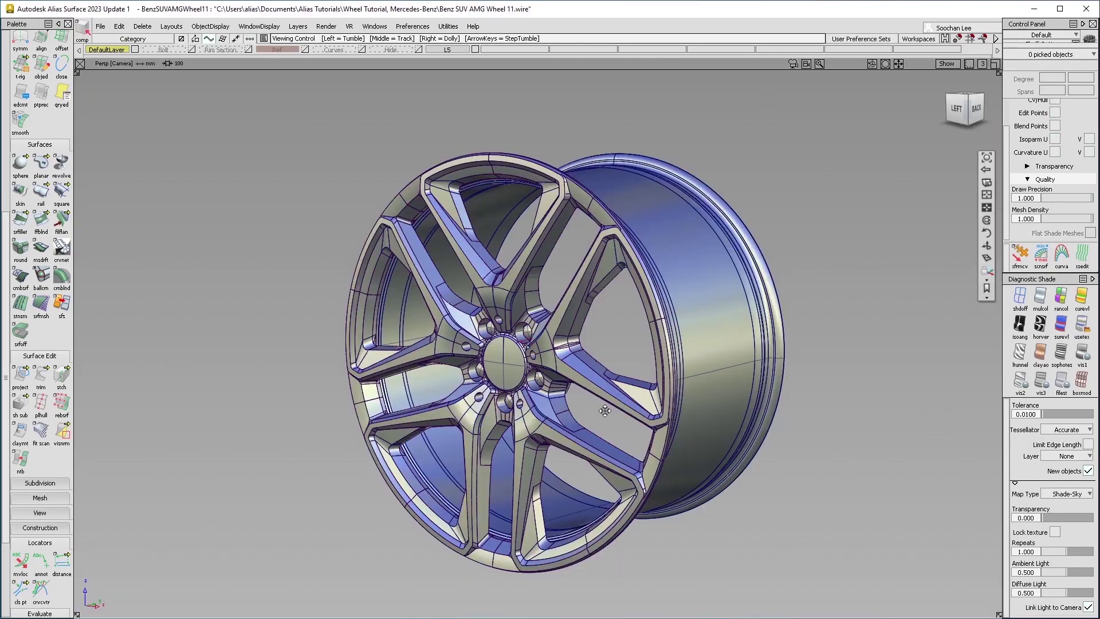
{"action": "left_click_drag", "start_coordinate": [604, 411], "coordinate": [532, 409], "text": "alt+shift"}
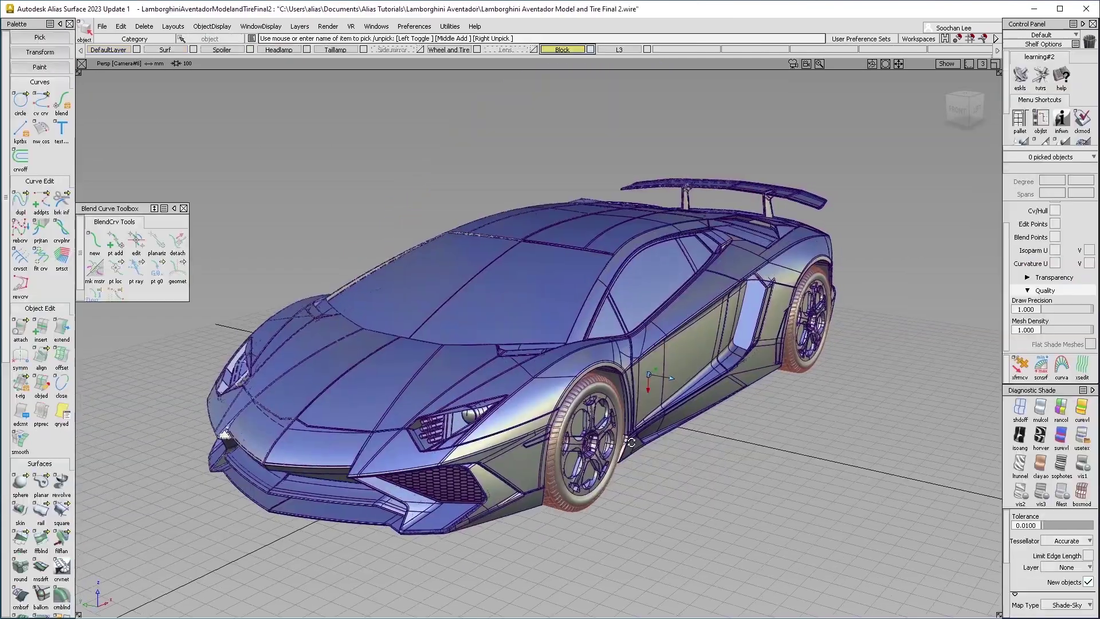
{"action": "left_click_drag", "start_coordinate": [630, 442], "coordinate": [470, 412], "text": "alt+shift"}
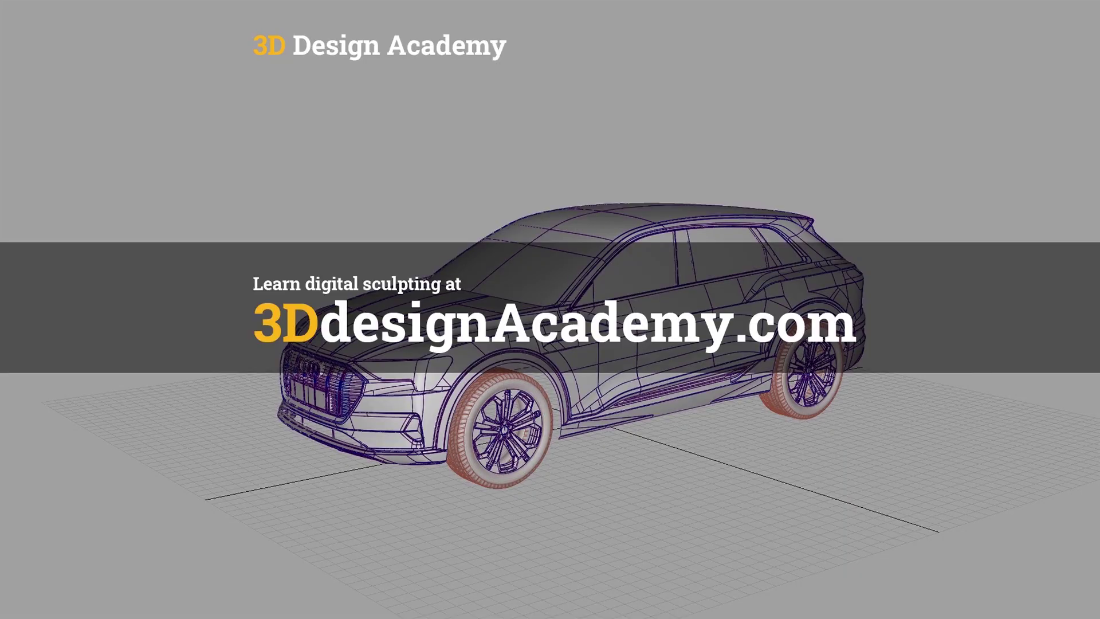